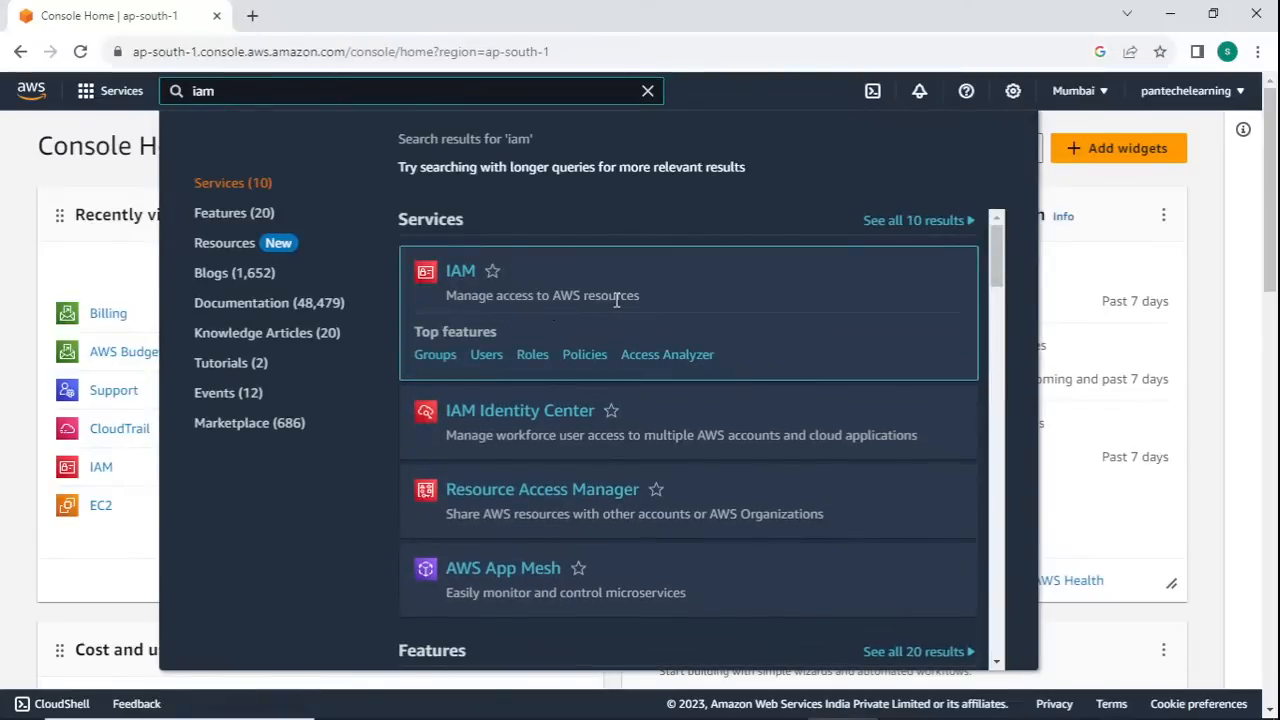
- Open the Users list of the IAM service and start creating a new user
click(464, 277)
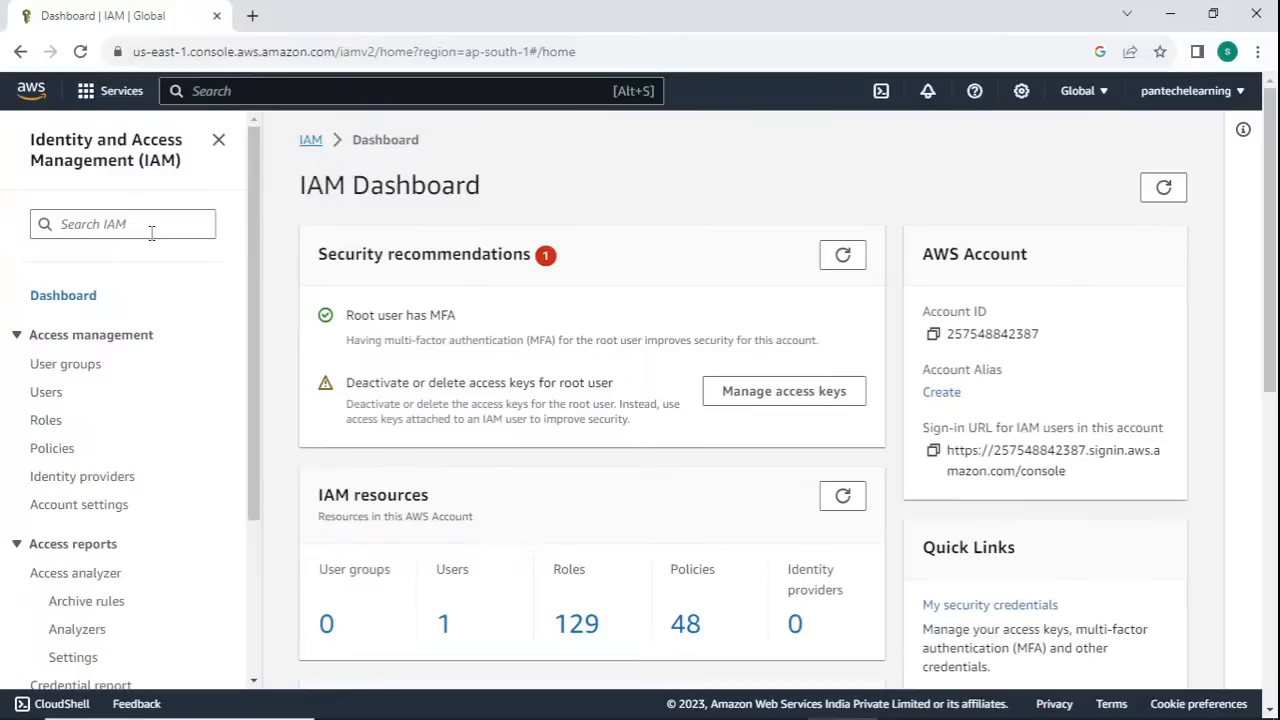
click(46, 398)
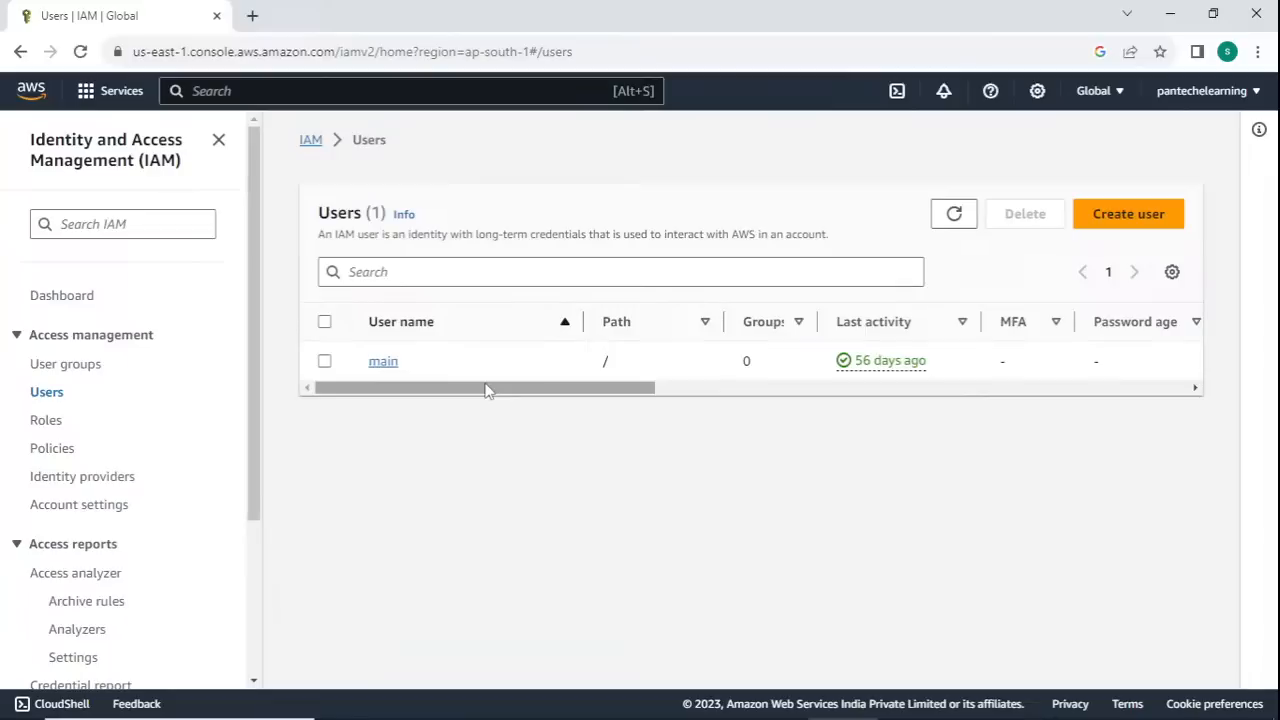
click(1122, 227)
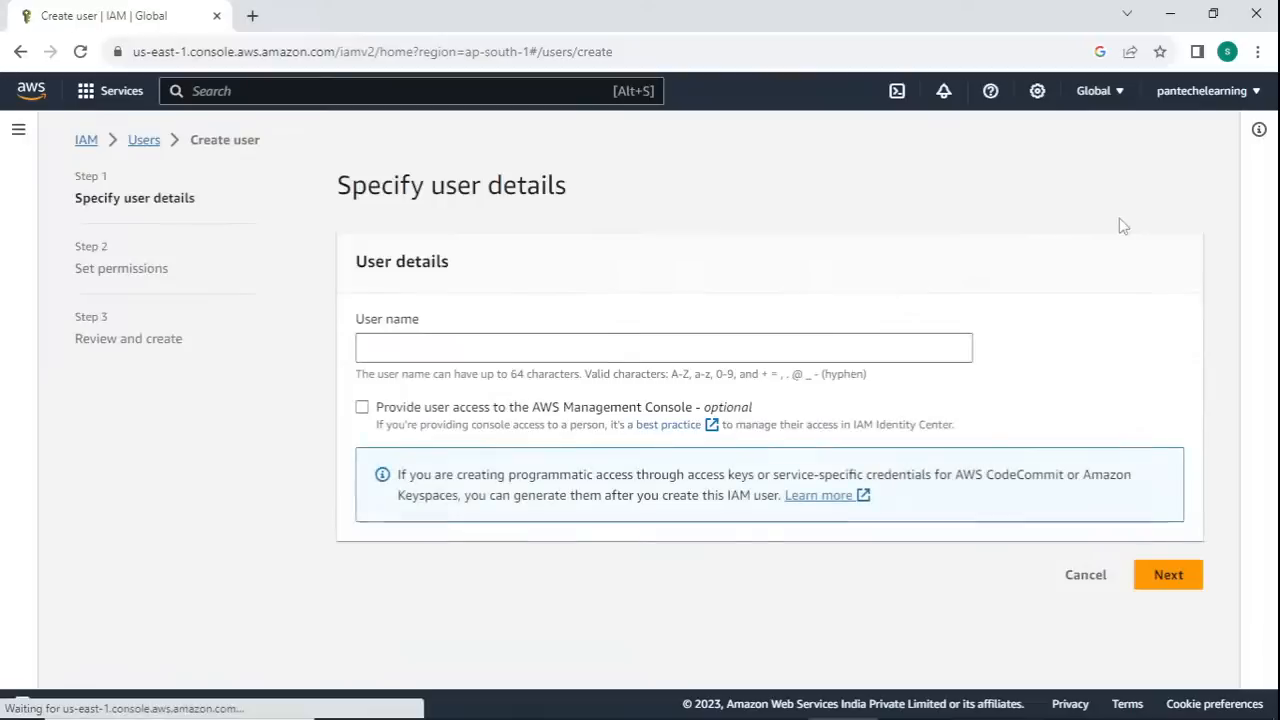
- Enter developer_1 as the new user's name
click(464, 349)
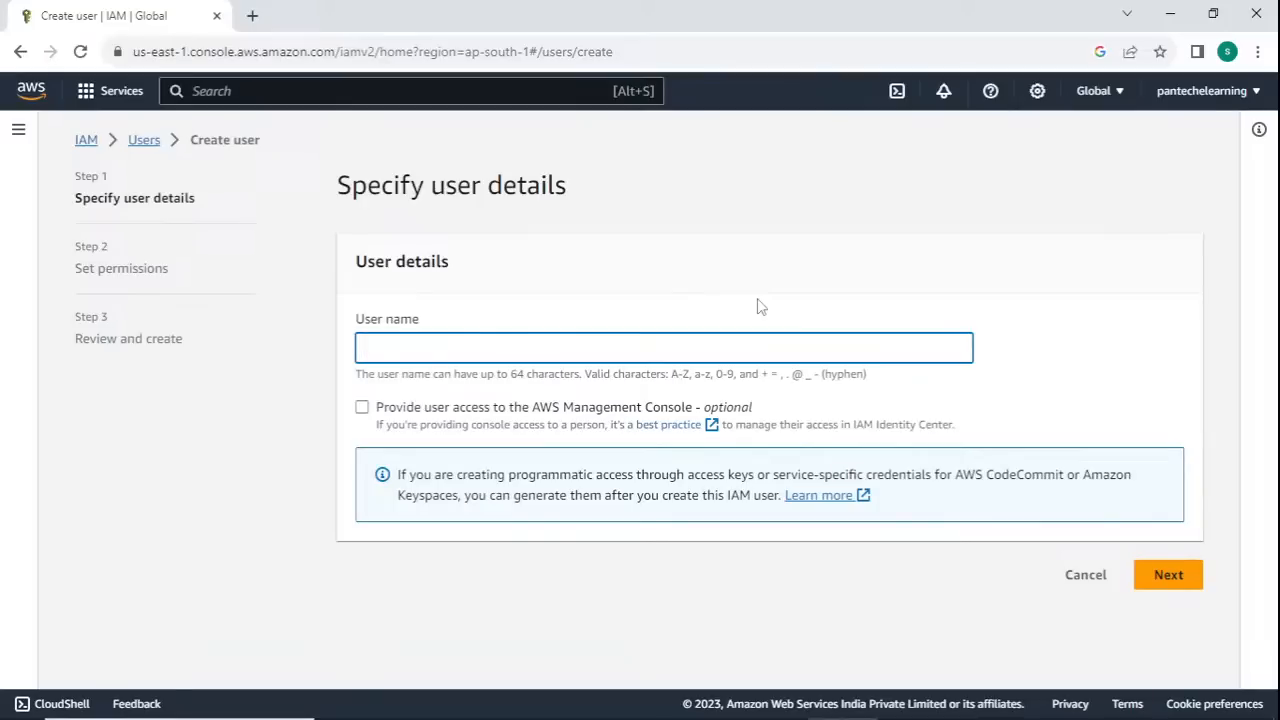
text(developer_1)
- Provide the user with AWS Management Console access and choose to create an IAM user as the user type
drag(458, 410, 692, 412)
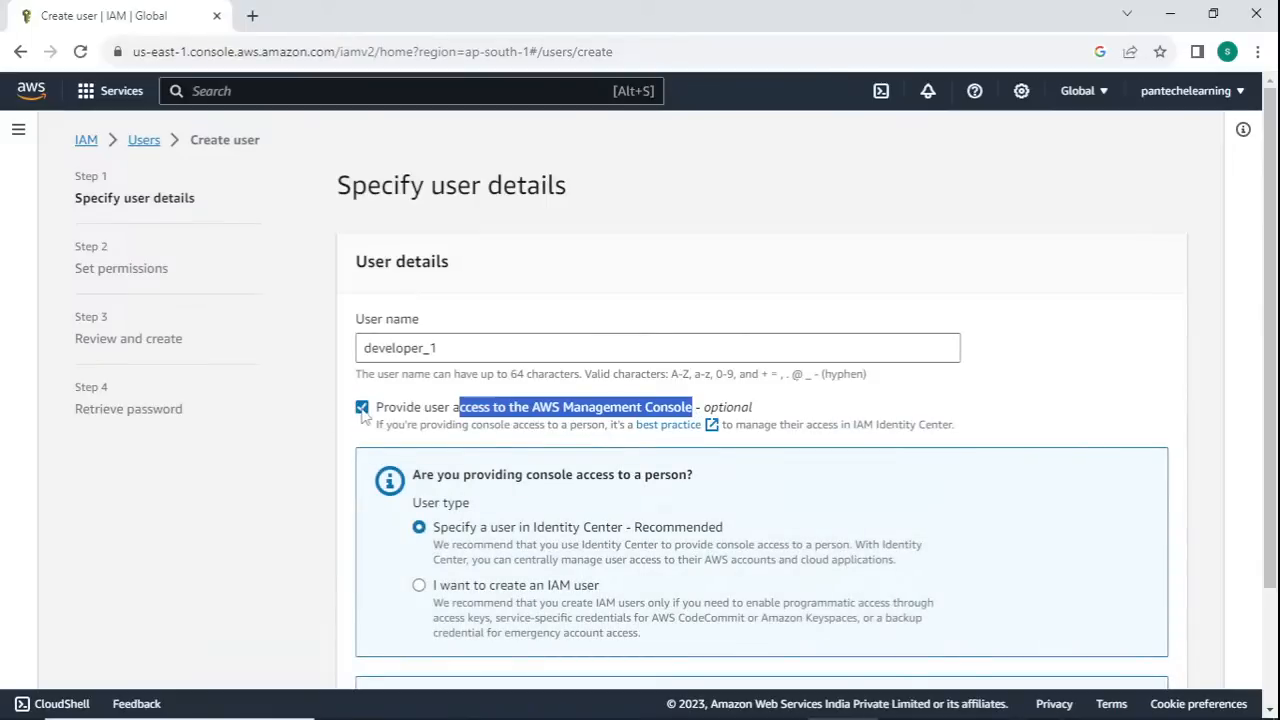
click(362, 408)
click(362, 408)
scroll(386, 450, down, 1)
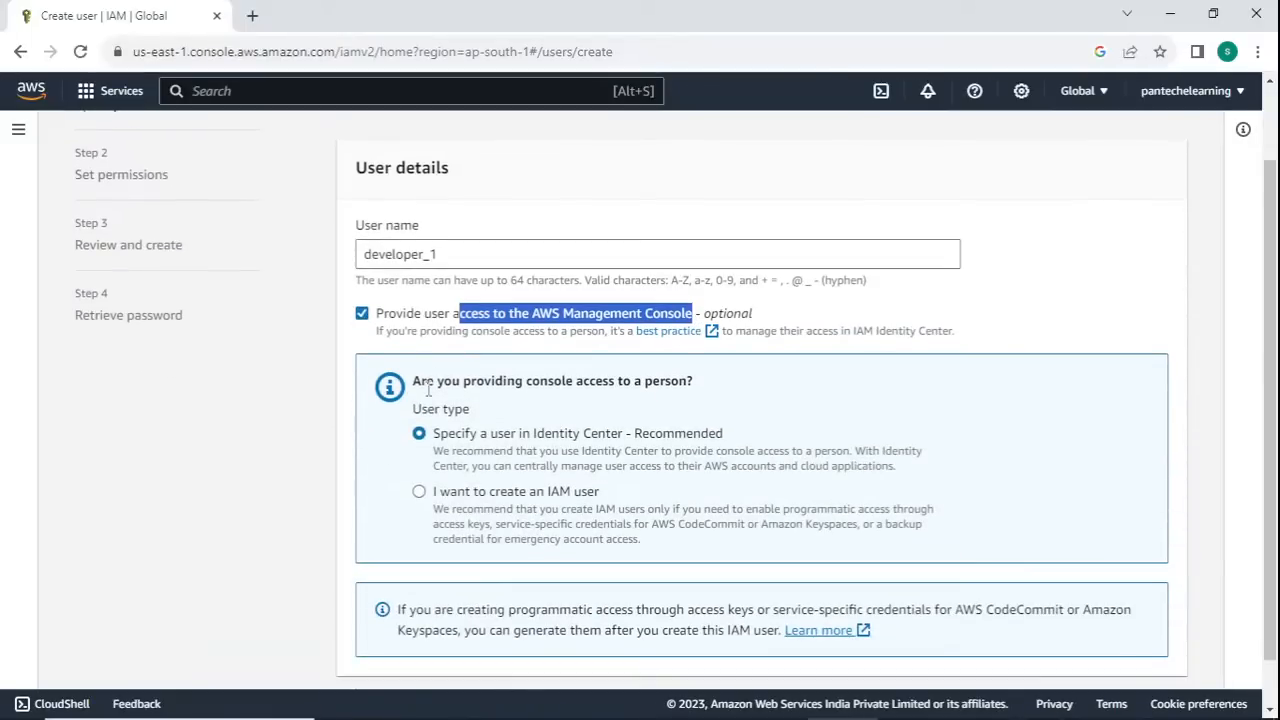
click(437, 313)
click(362, 408)
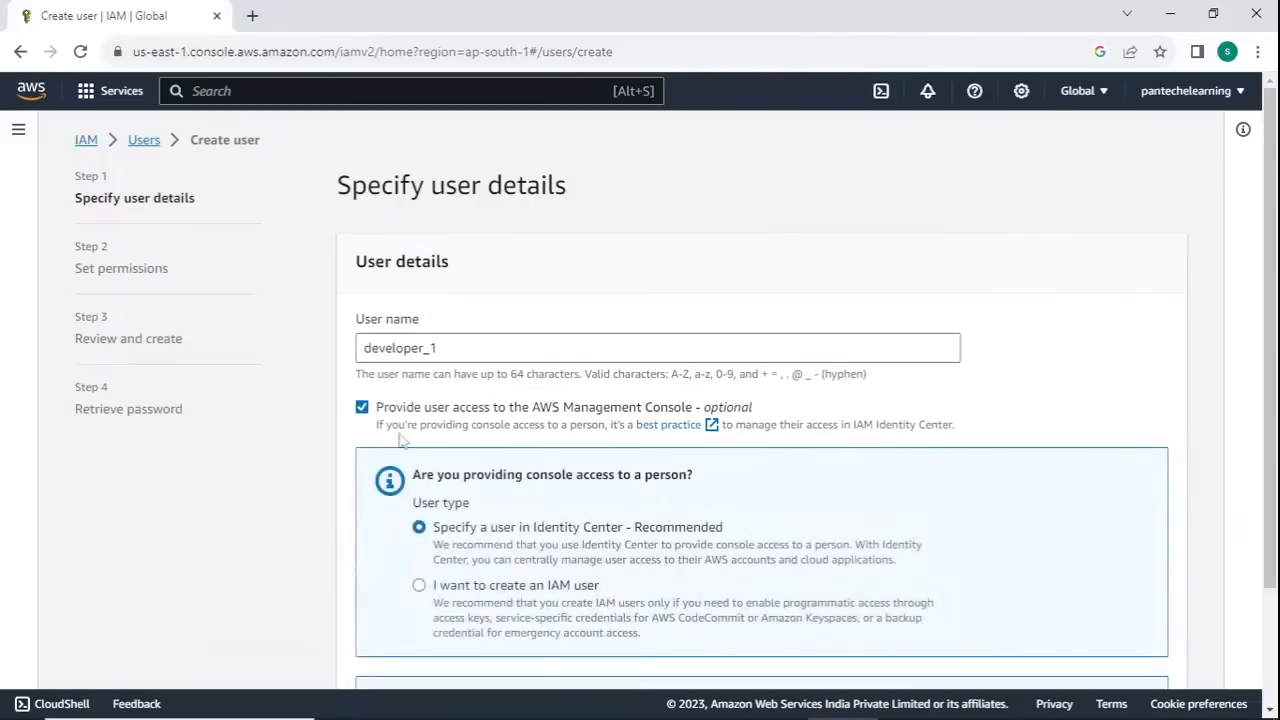
scroll(418, 445, down, 1)
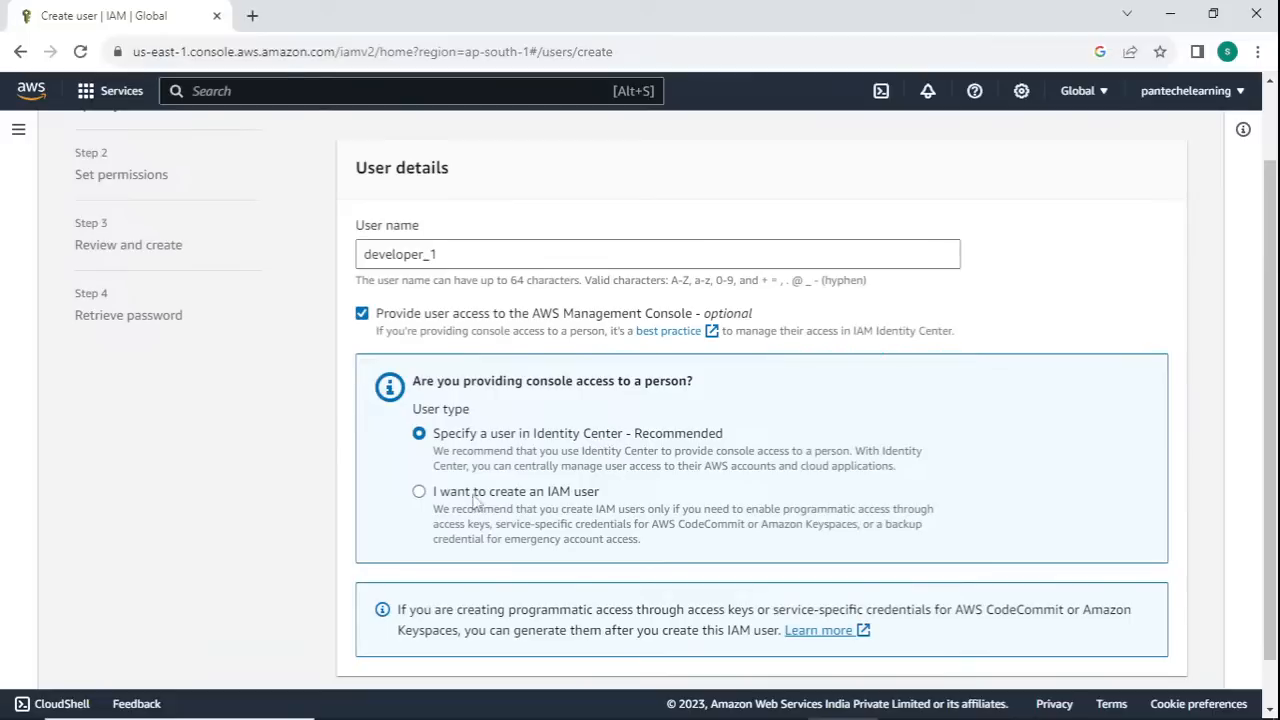
click(419, 492)
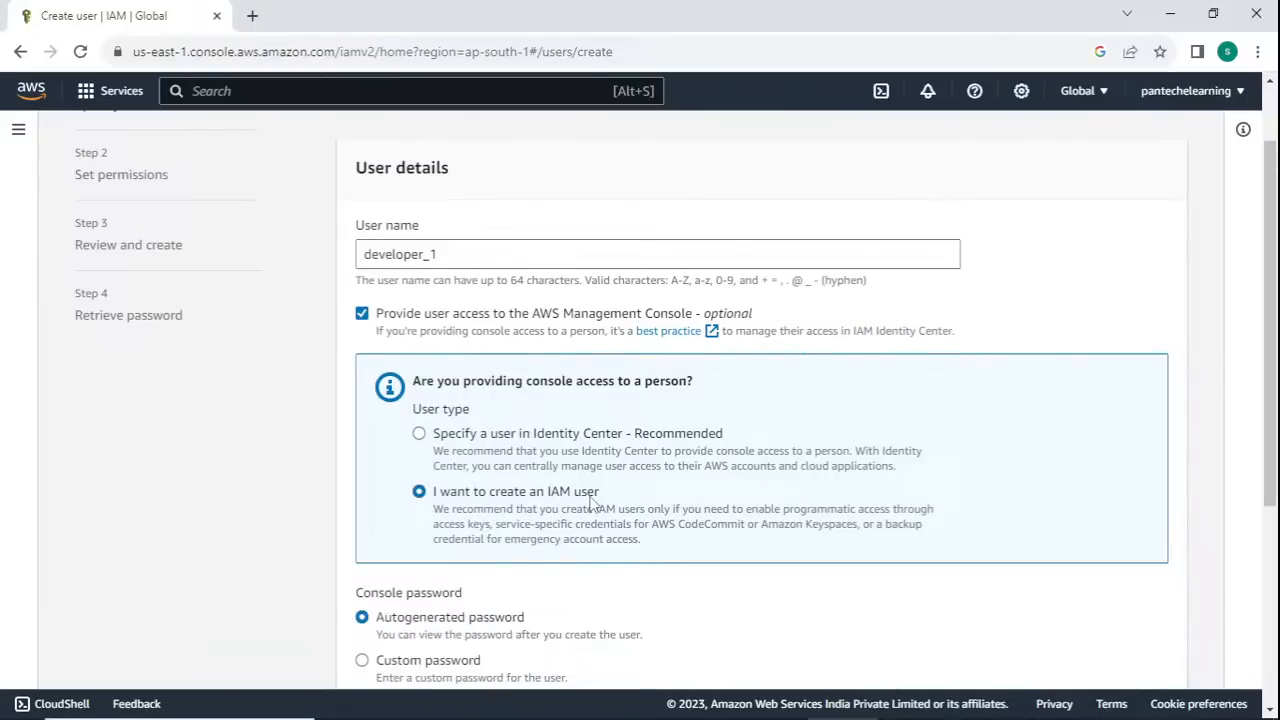
- Choose a custom console password and enter the new user's password
scroll(488, 503, down, 1)
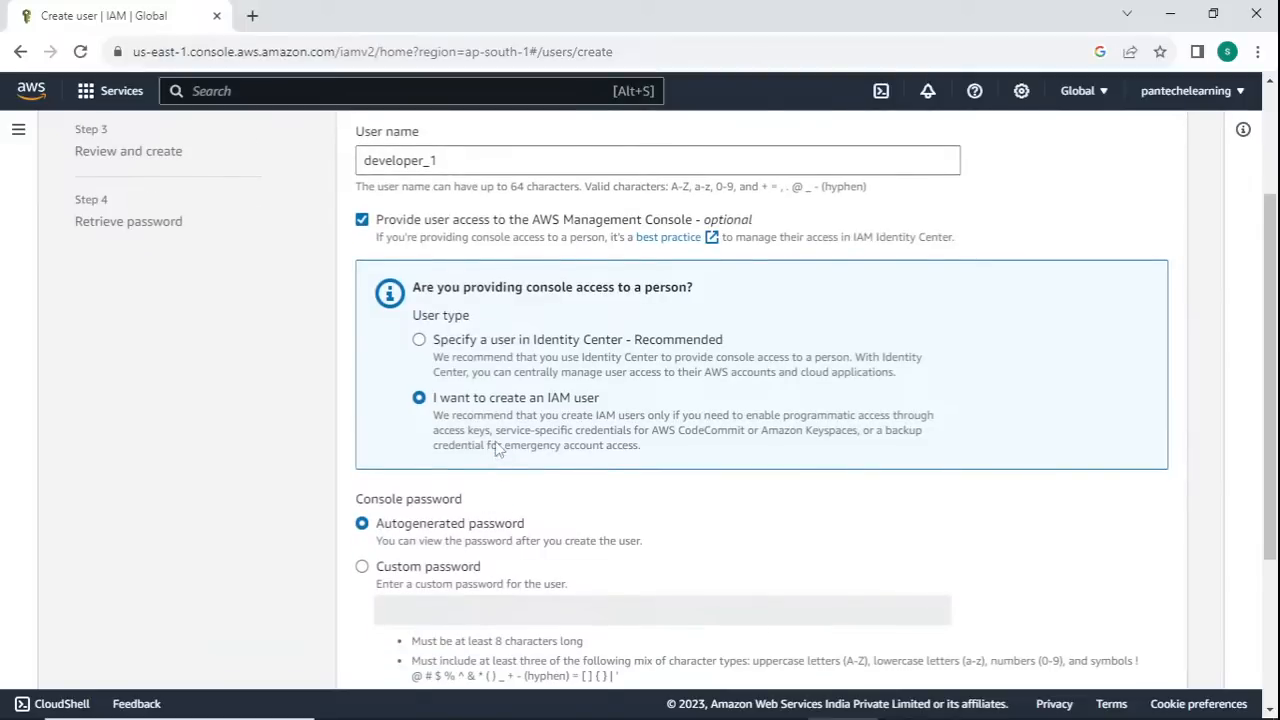
scroll(496, 450, down, 1)
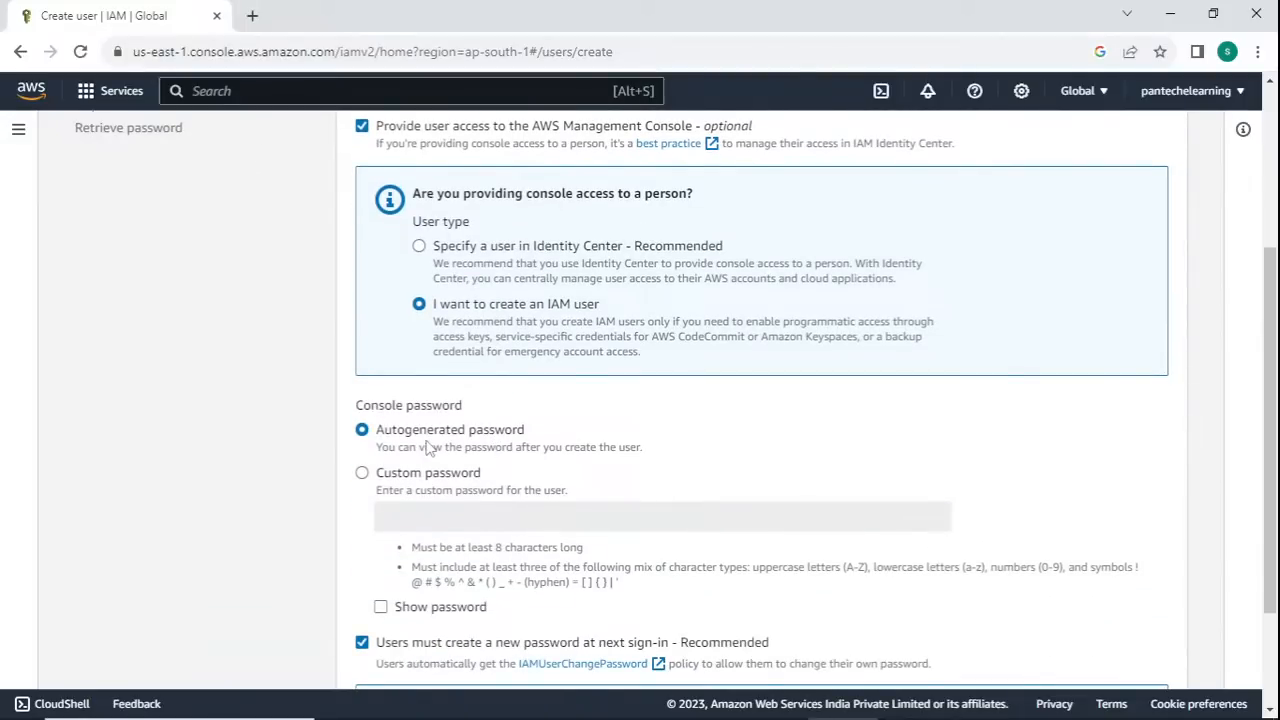
click(361, 474)
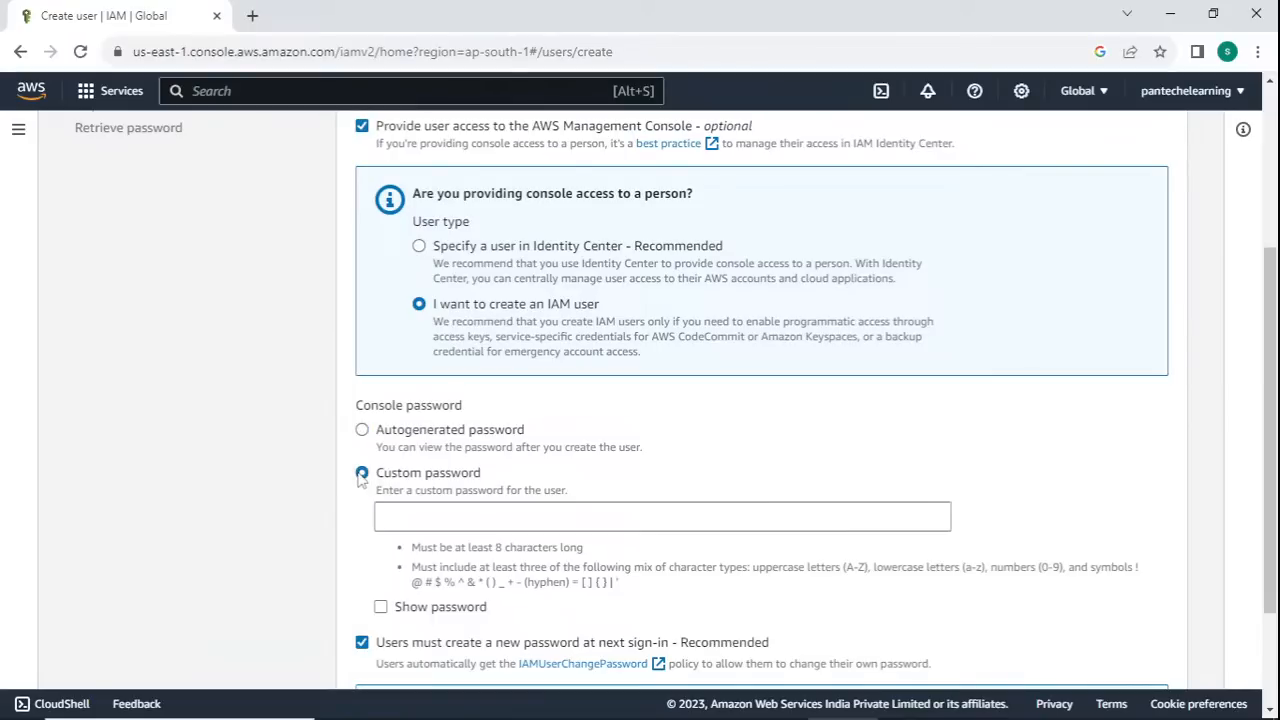
click(407, 519)
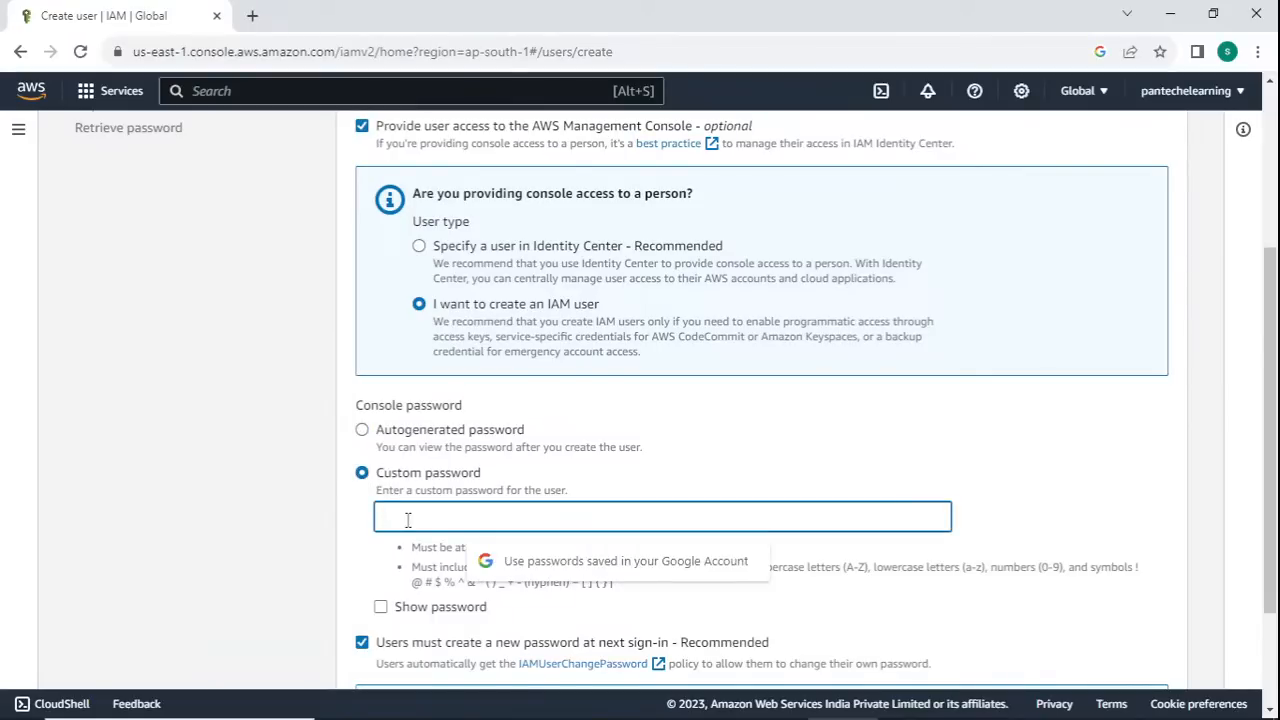
text(******)
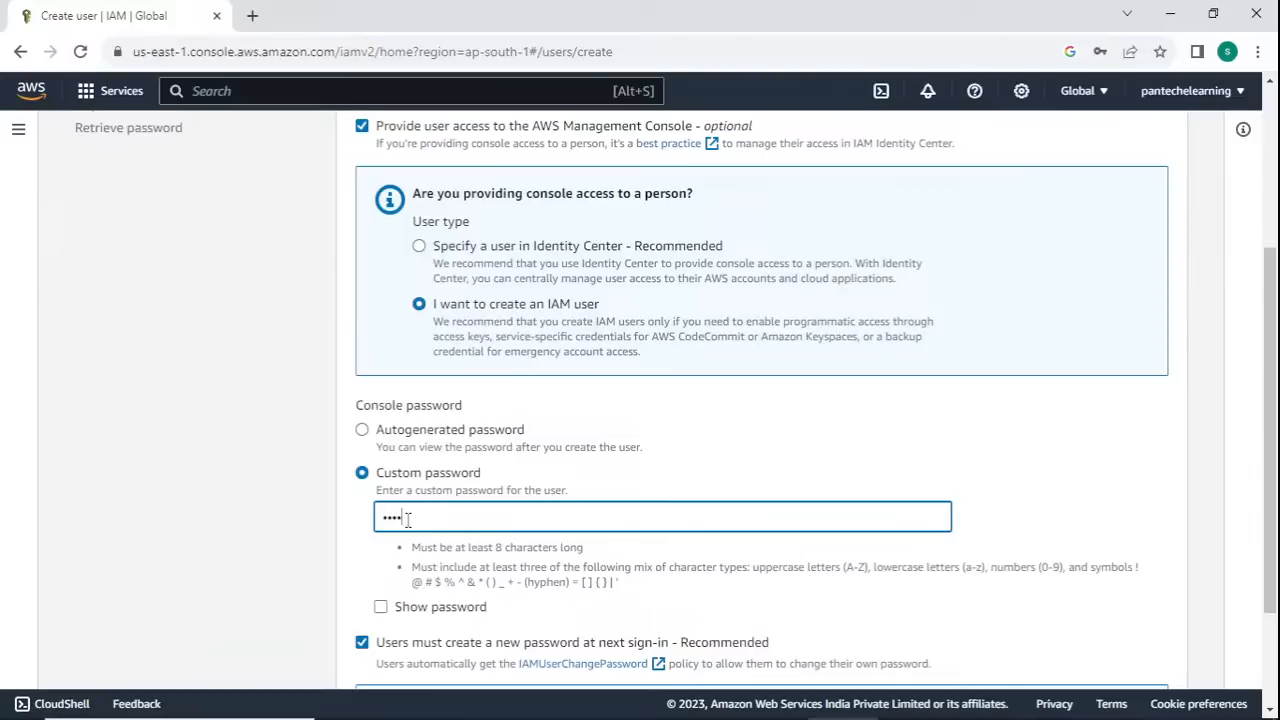
text(***)
- Turn off the requirement to create a new password at next sign-in and continue to the permissions settings
scroll(414, 557, down, 1)
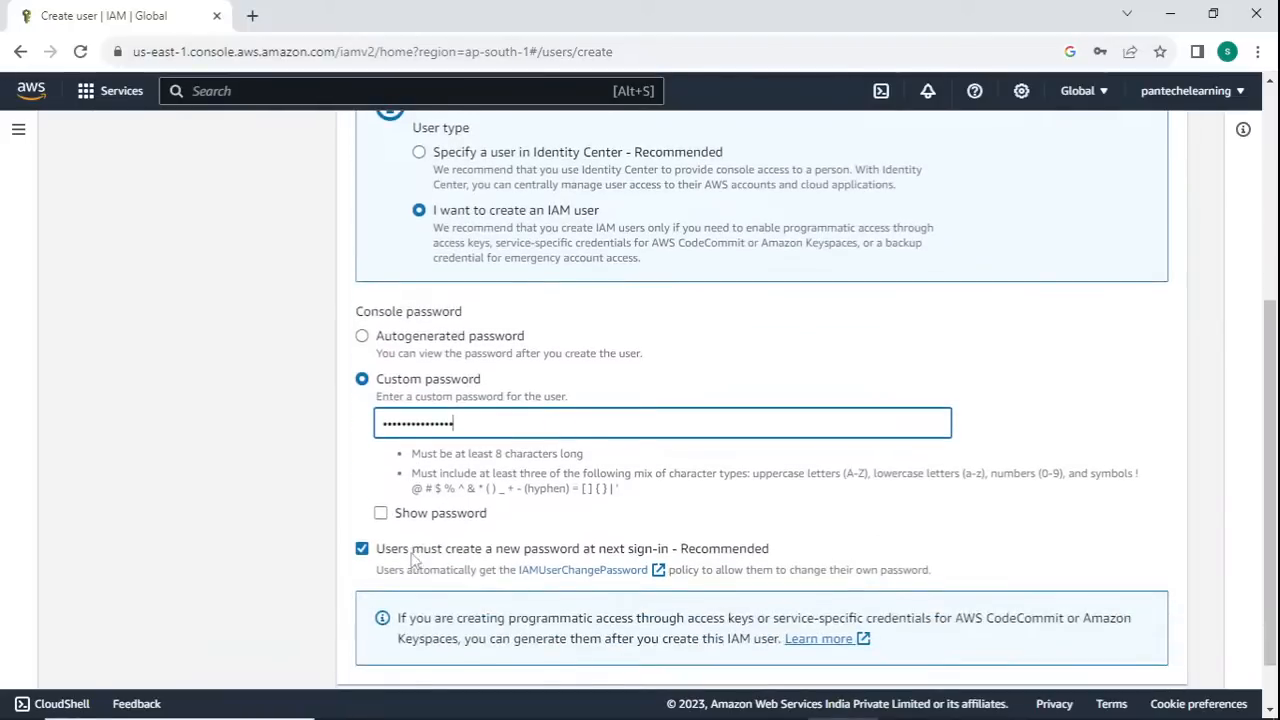
scroll(502, 474, down, 1)
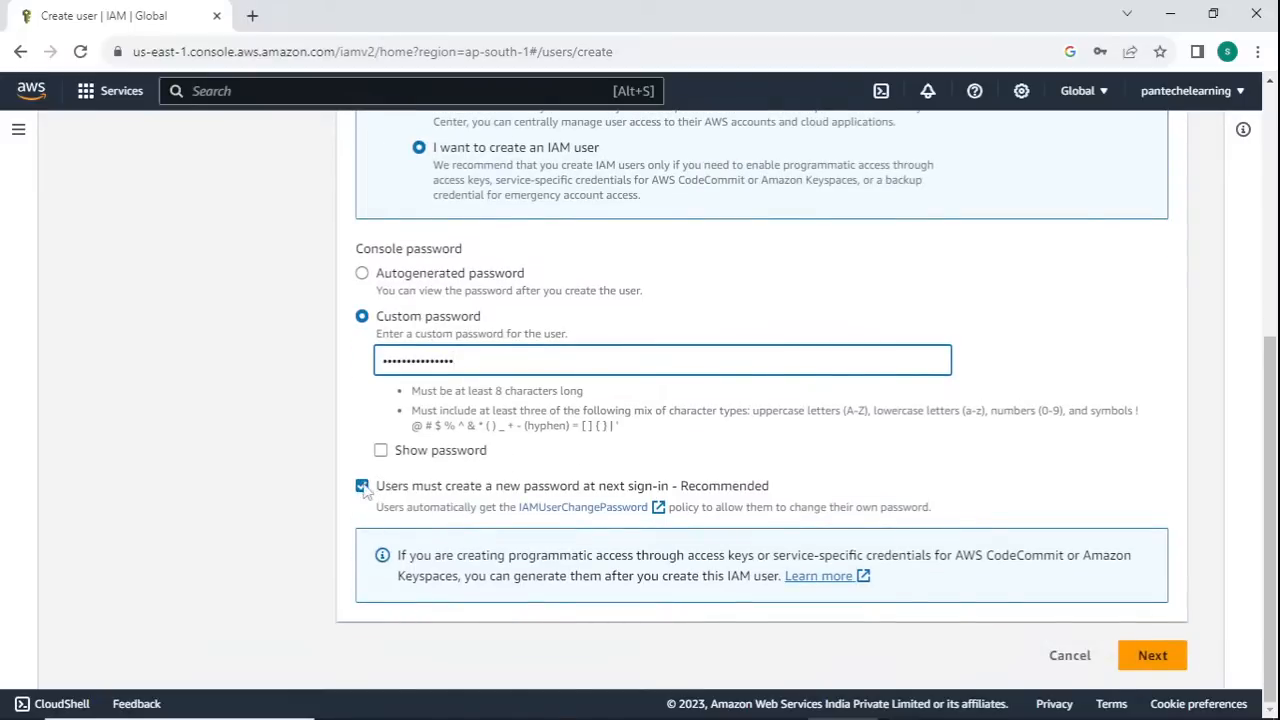
drag(364, 488, 668, 487)
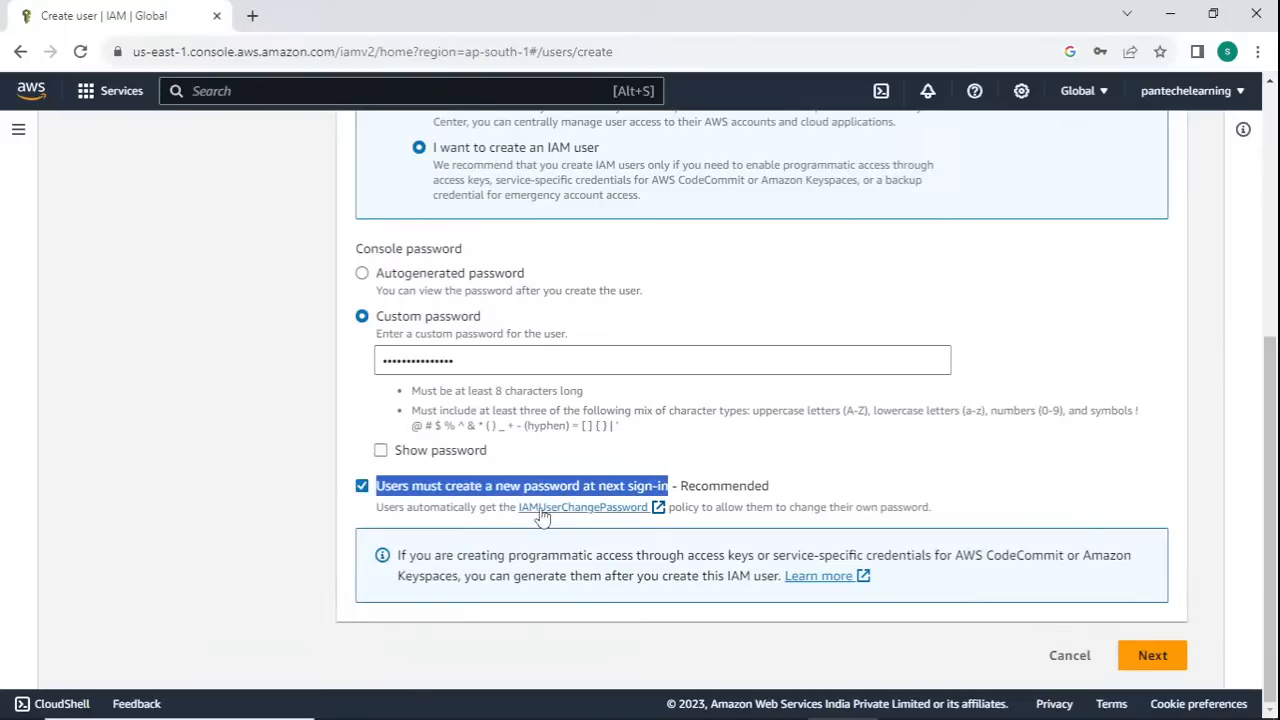
click(362, 486)
click(771, 468)
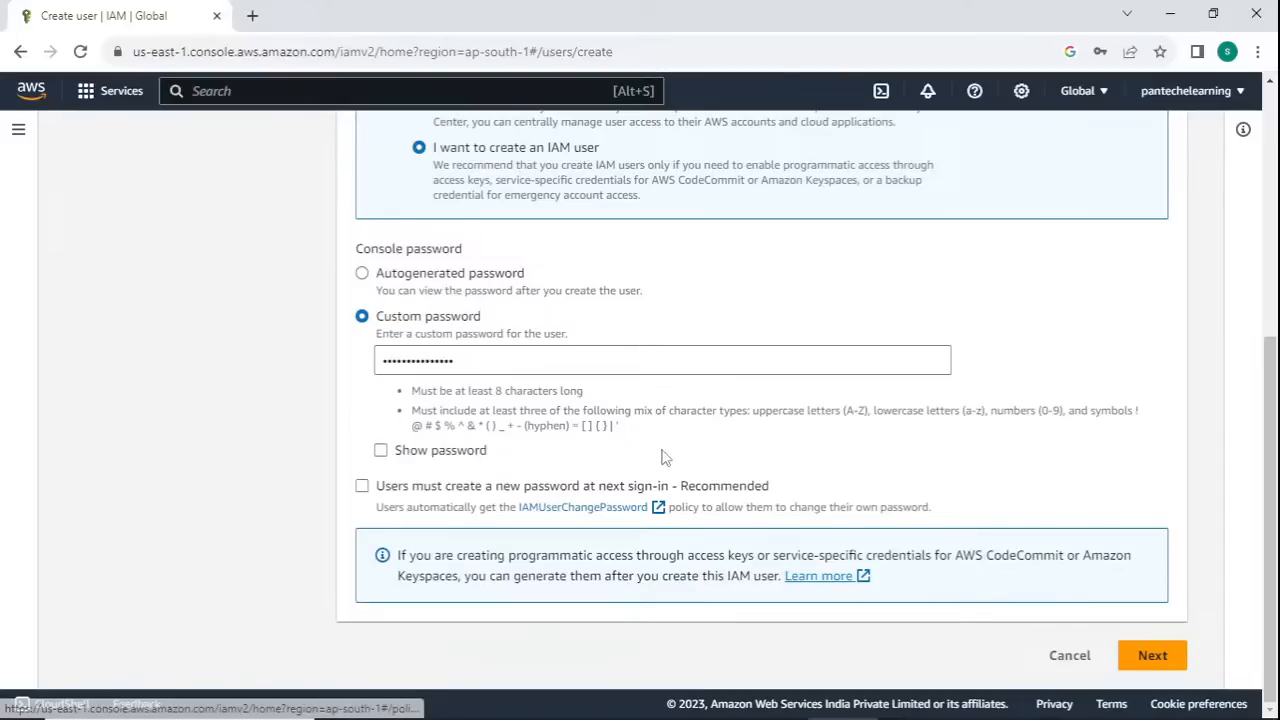
scroll(663, 457, up, 5)
scroll(663, 457, down, 4)
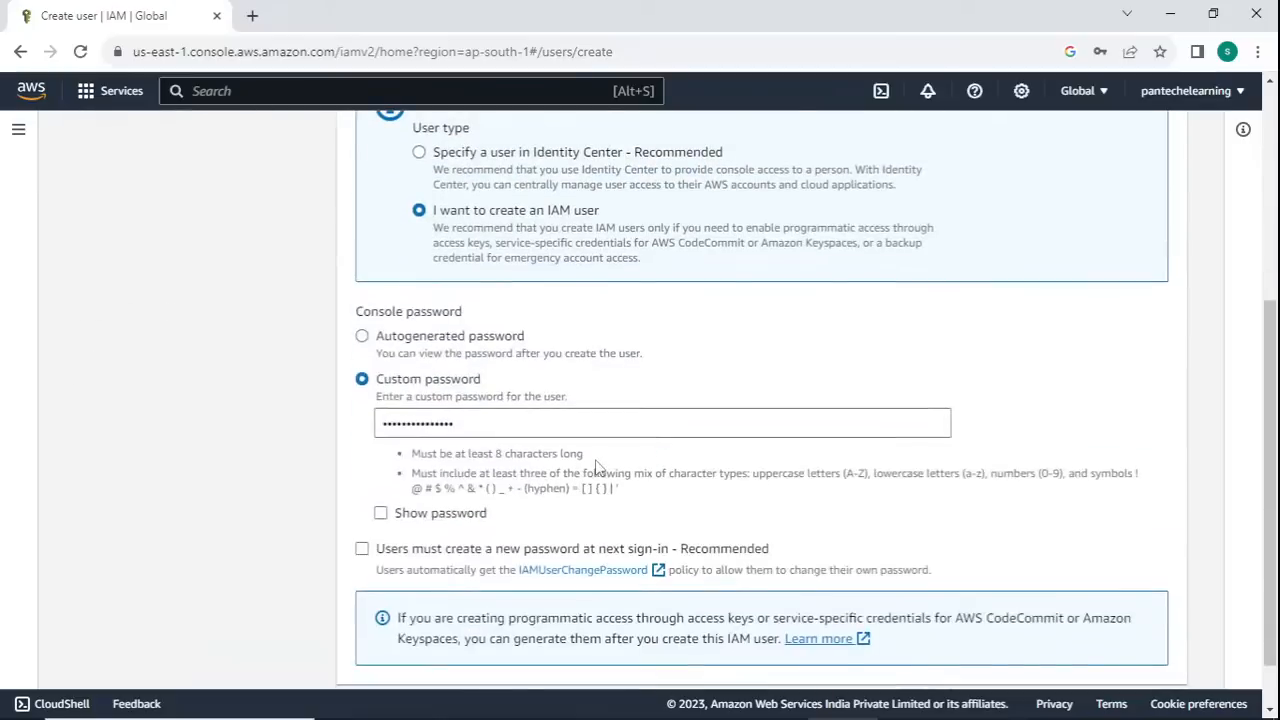
scroll(872, 598, down, 1)
click(1142, 655)
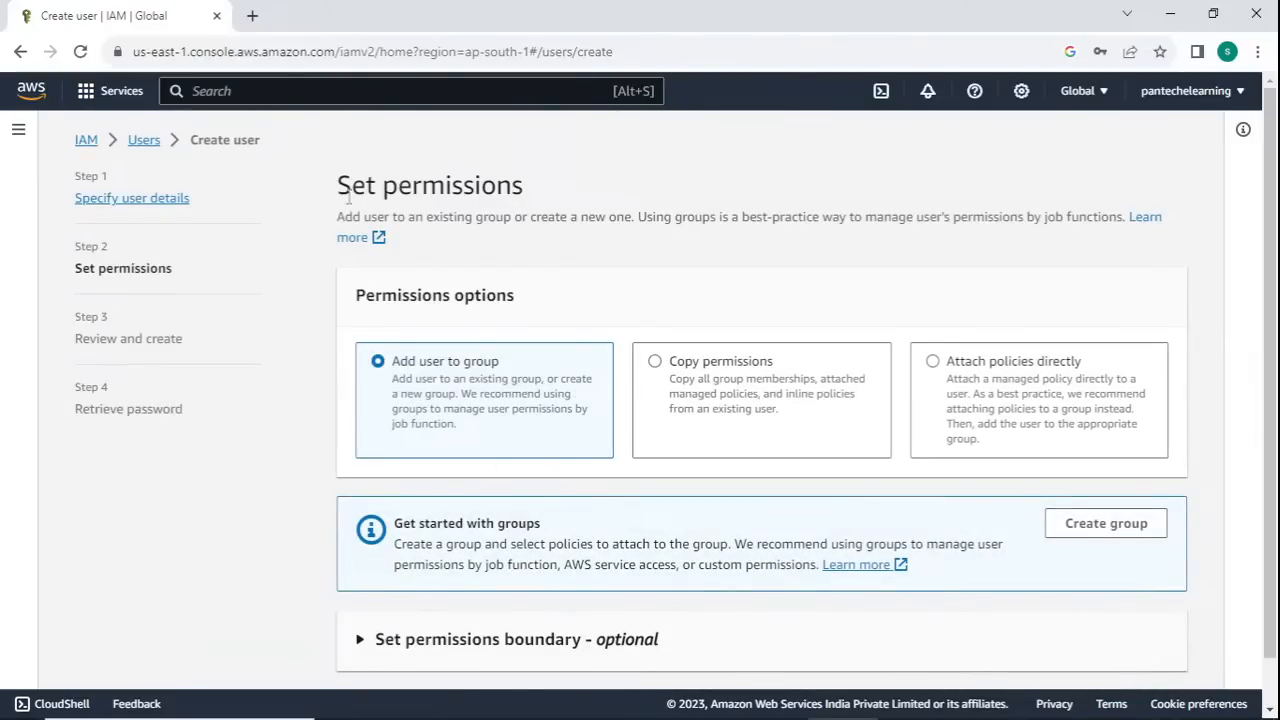
- Choose attaching policies directly as the user's permissions option
drag(338, 188, 533, 193)
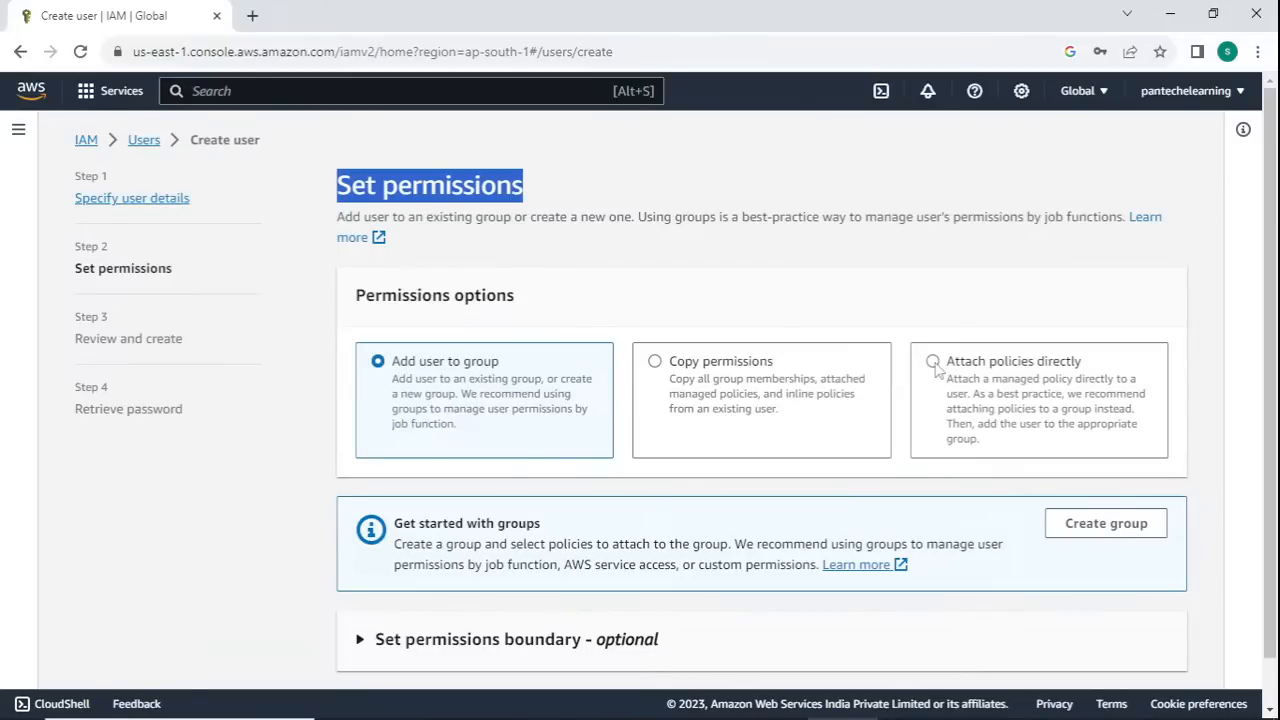
click(870, 220)
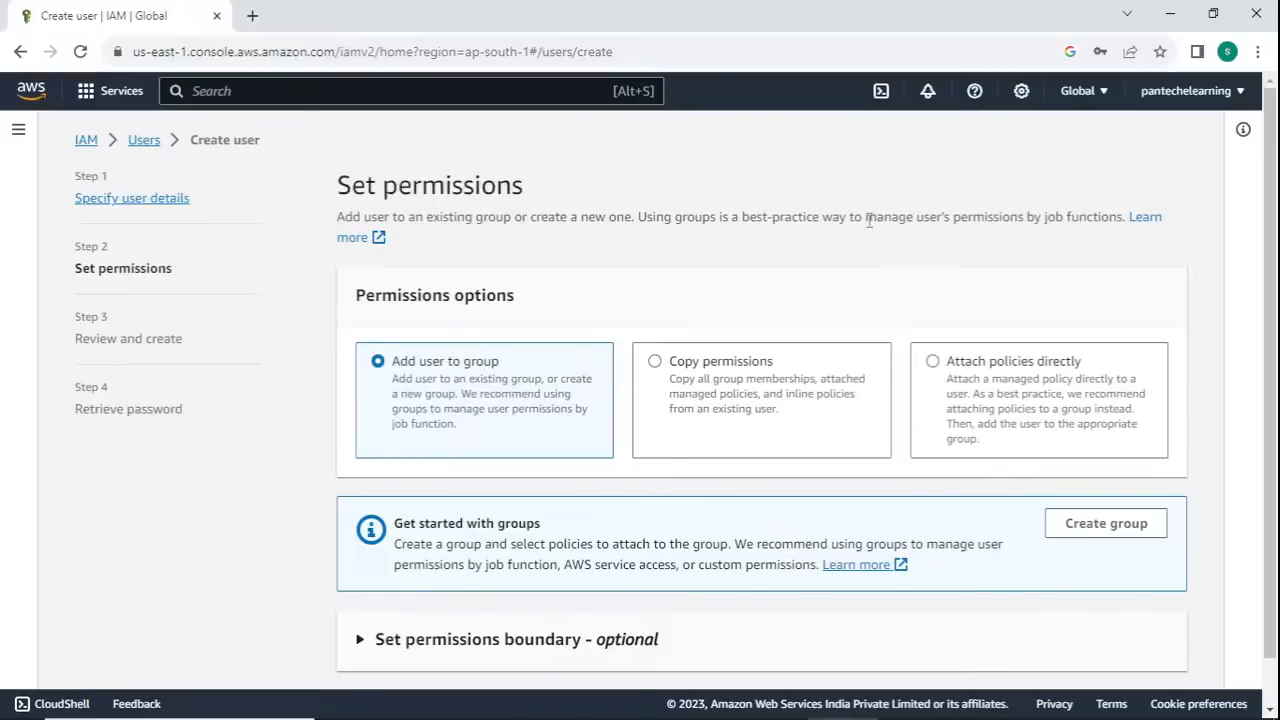
click(960, 368)
- Search the permissions policies for ec2, widen the policy name column to read the full names, and clear the search
scroll(803, 480, down, 2)
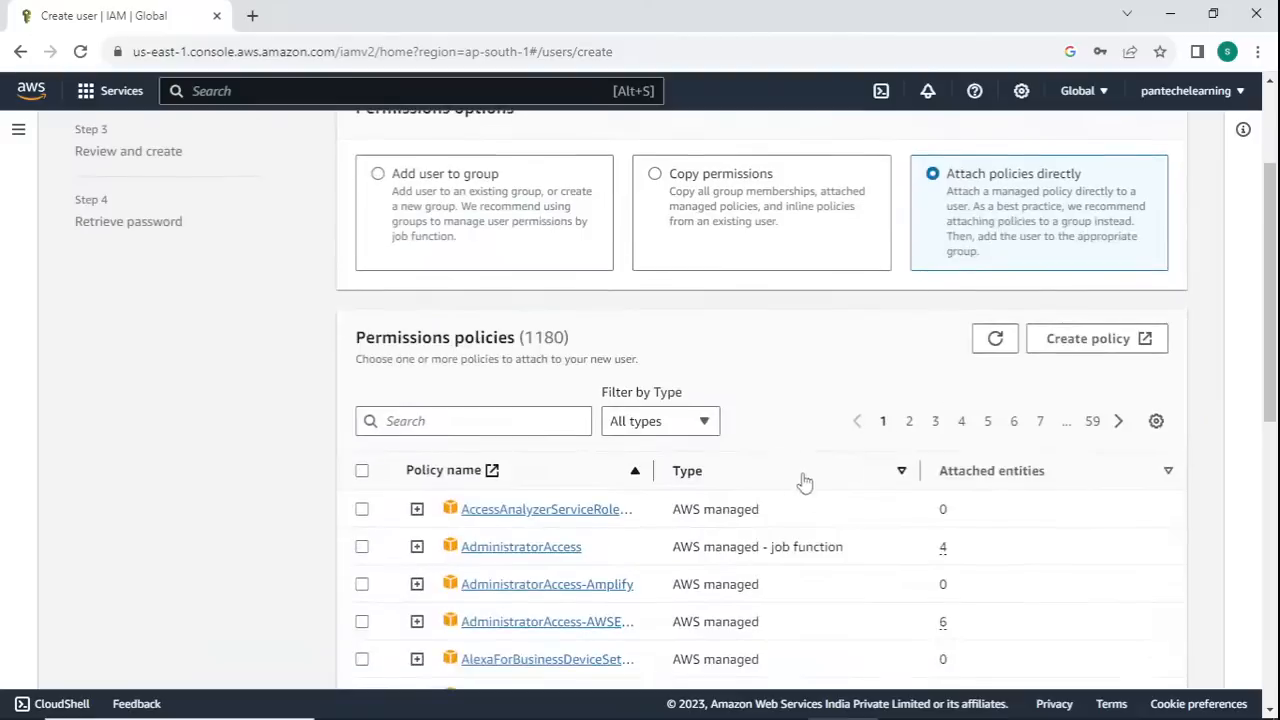
scroll(523, 486, down, 7)
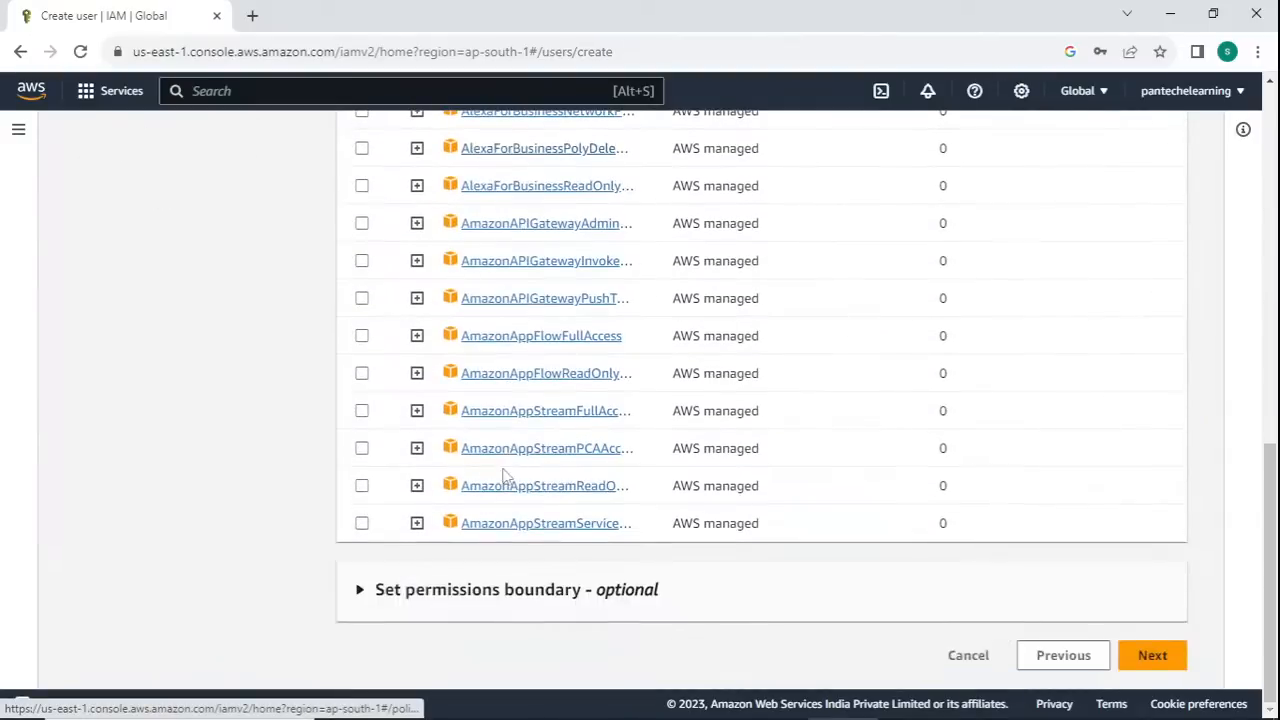
scroll(460, 395, up, 6)
click(454, 284)
text(ec2)
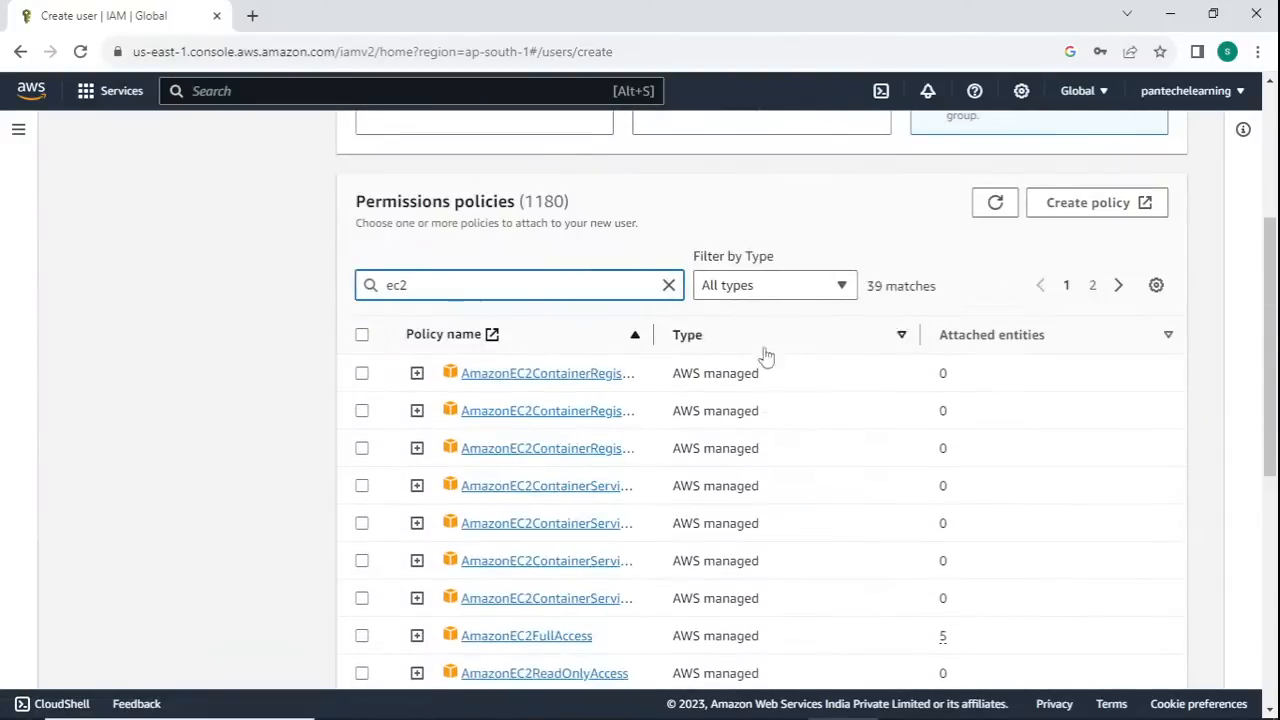
drag(656, 337, 858, 337)
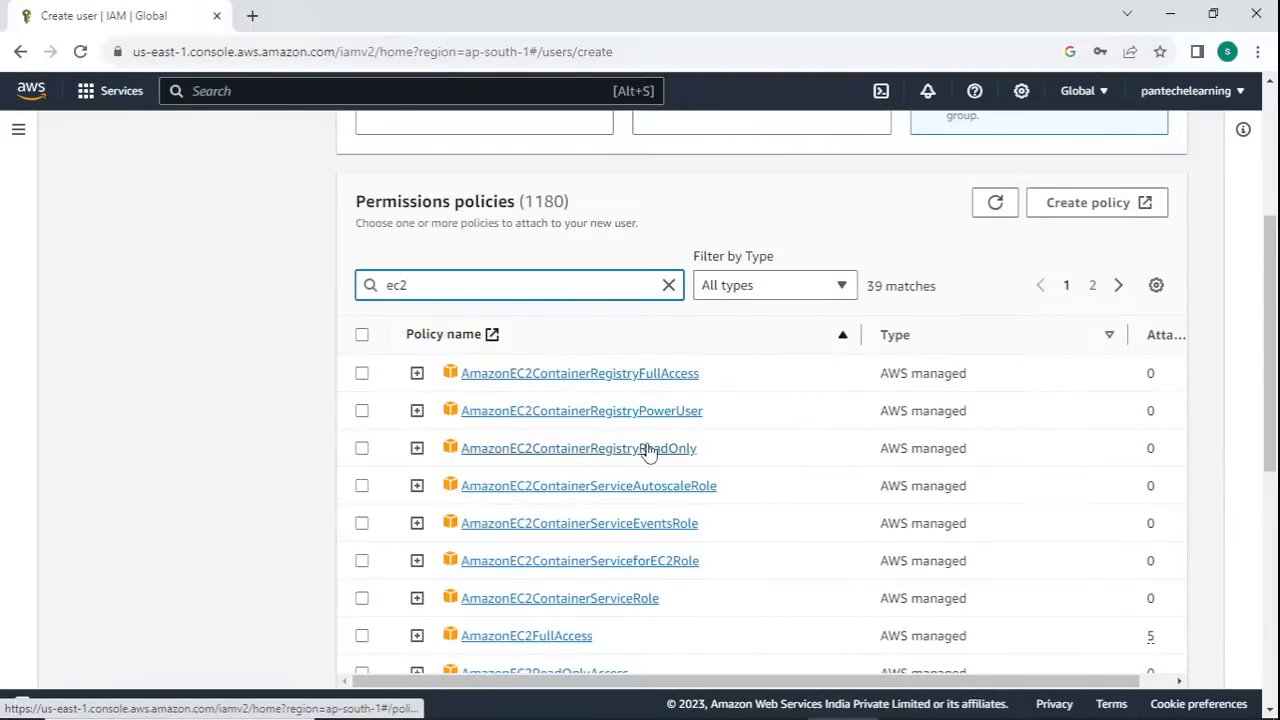
scroll(586, 314, up, 2)
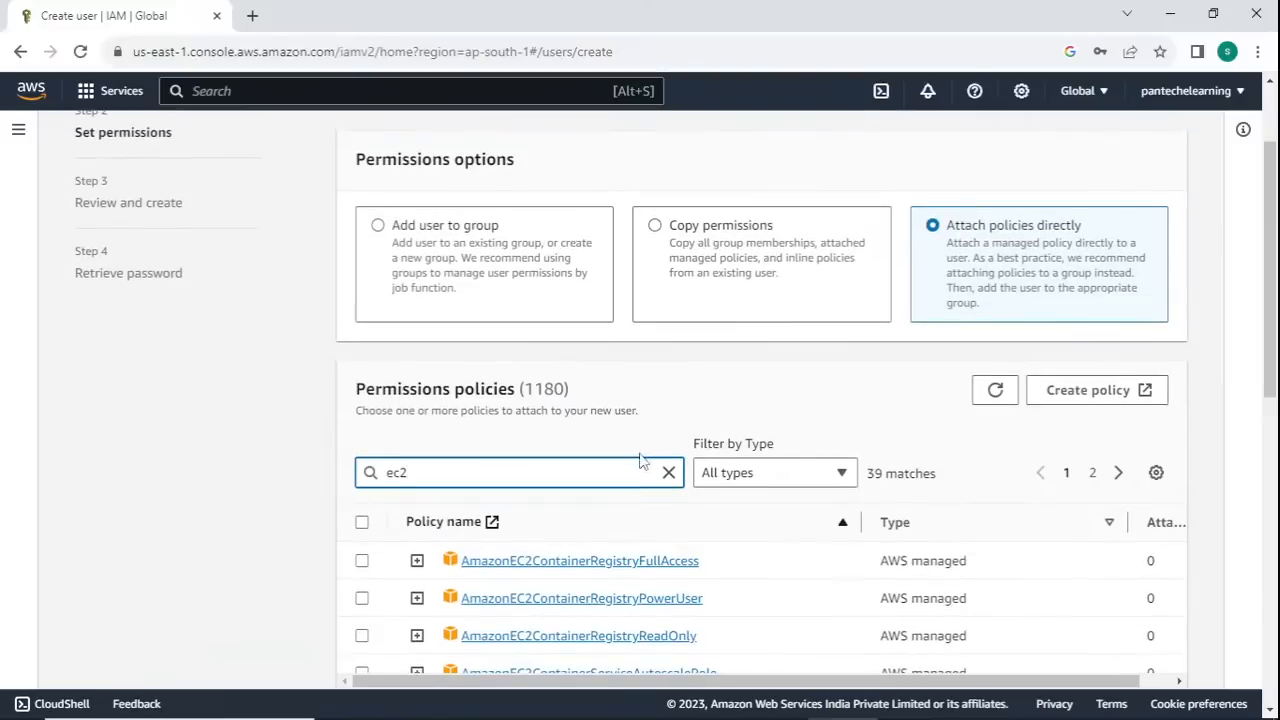
click(668, 471)
scroll(668, 452, up, 2)
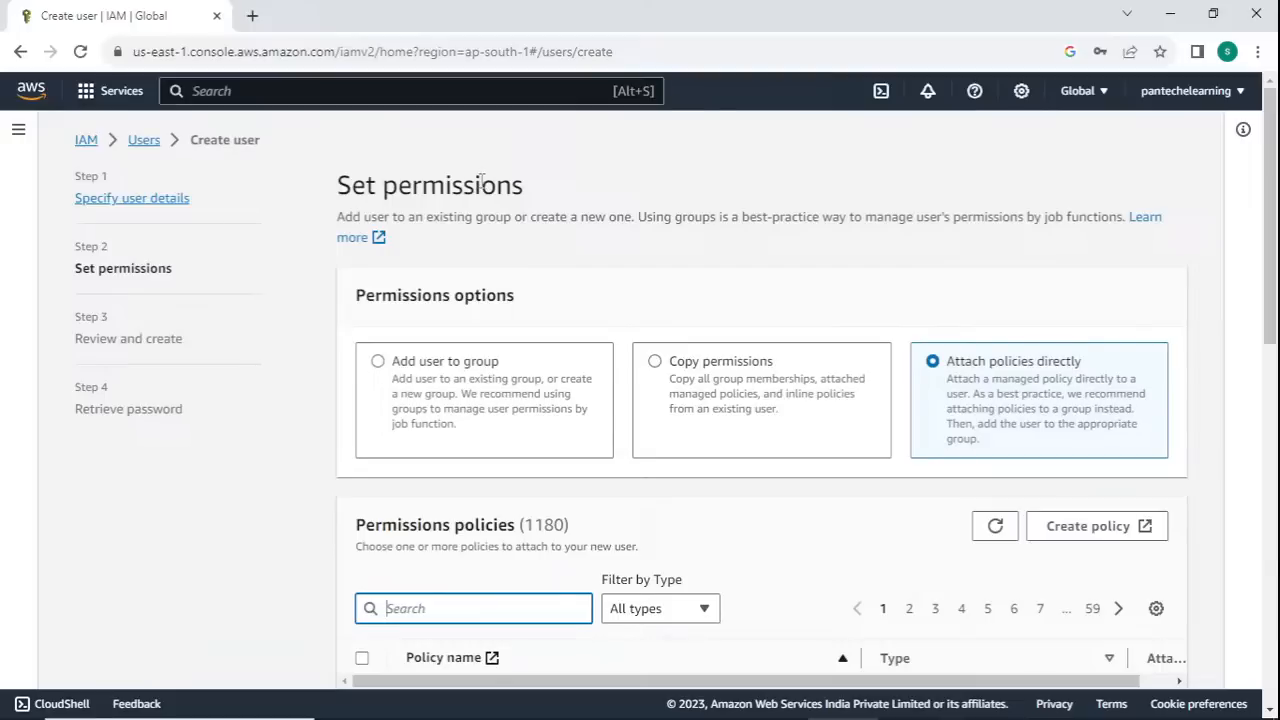
- Continue to the review without attaching any policy and create the user developer_1
scroll(934, 251, down, 9)
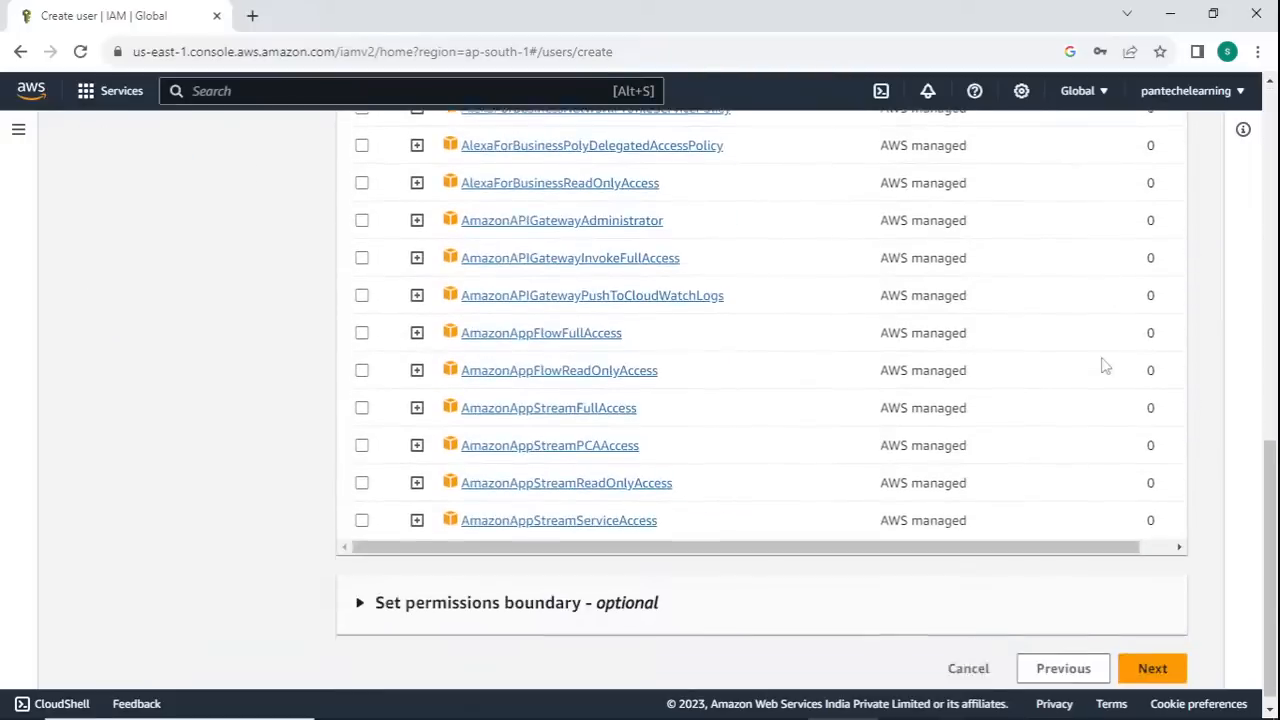
click(1152, 656)
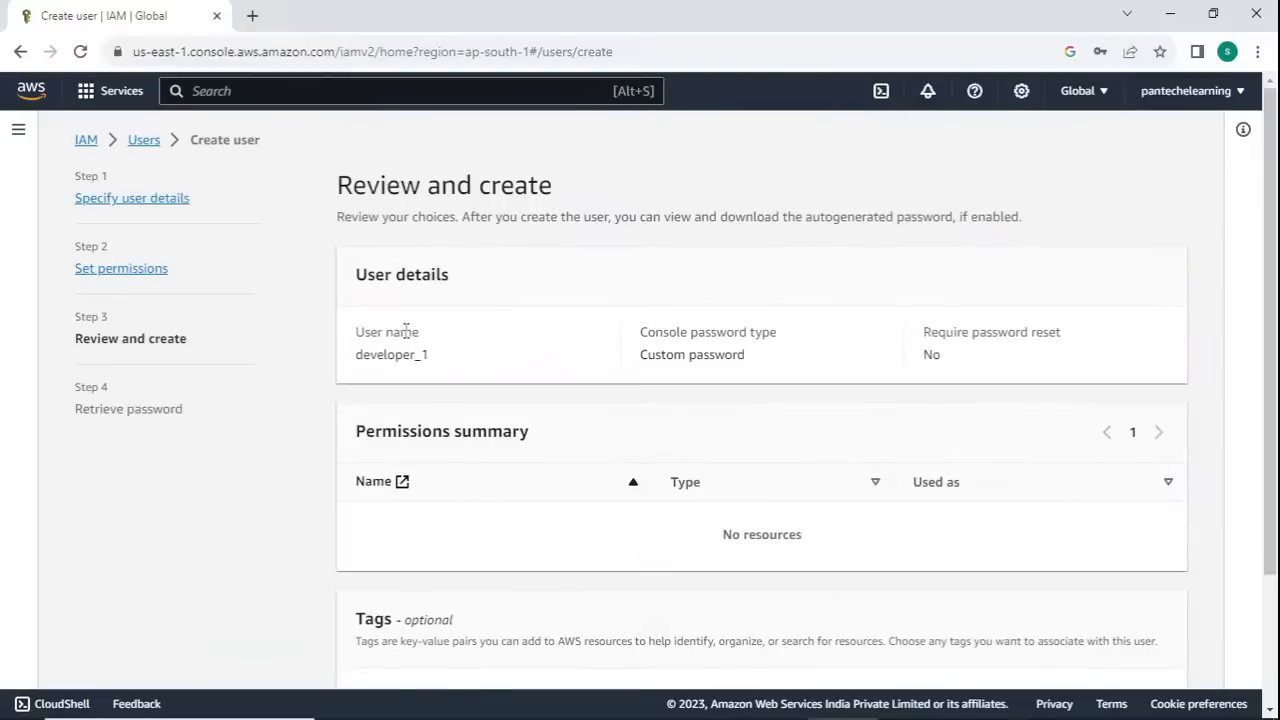
scroll(565, 433, down, 2)
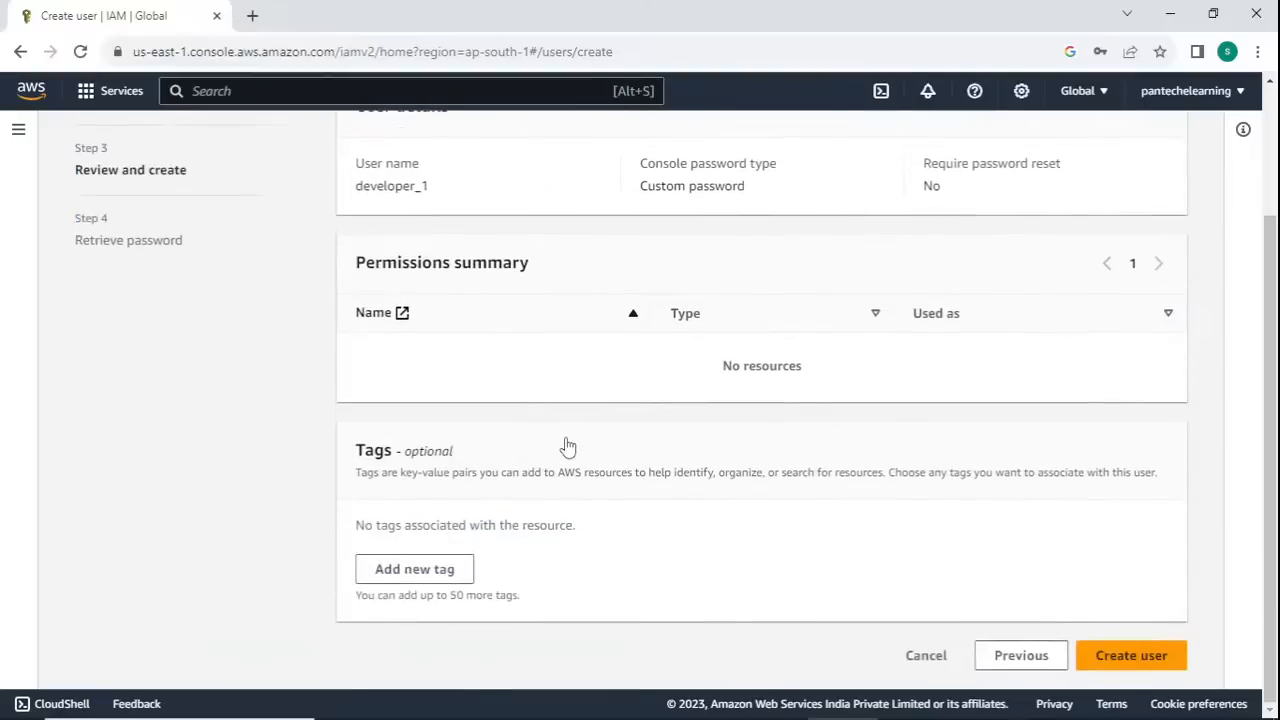
click(1127, 657)
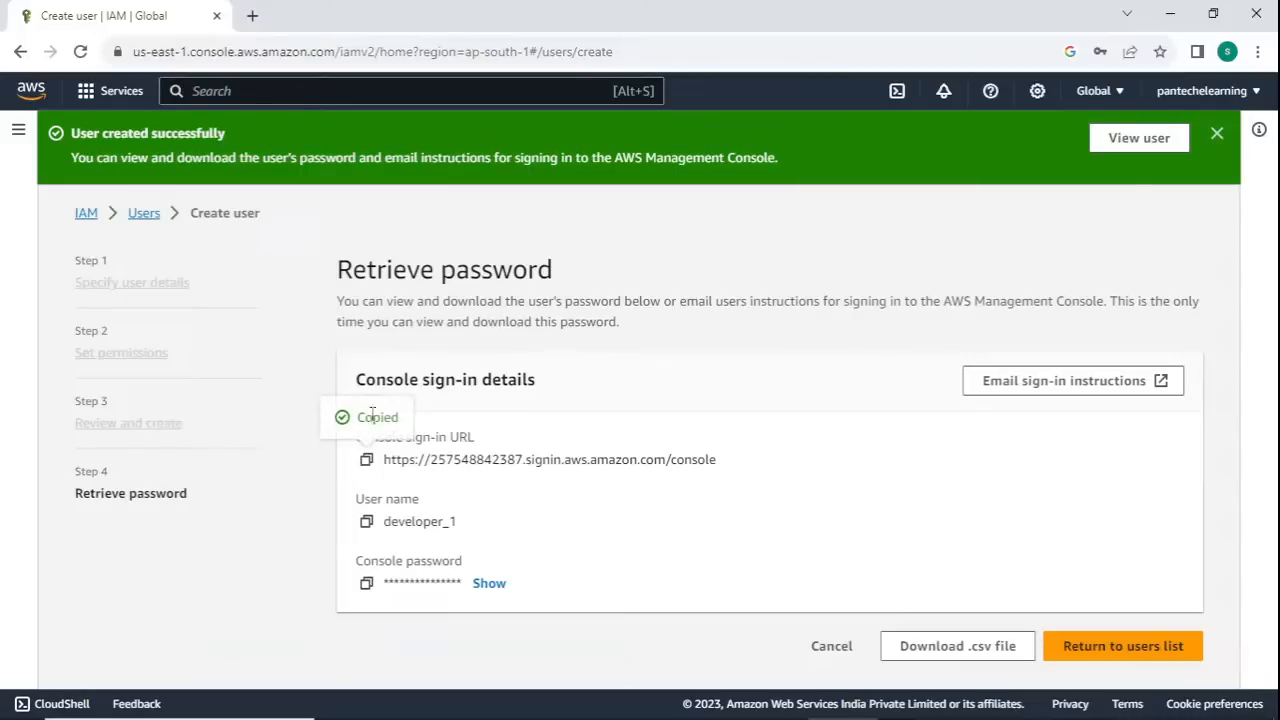
- Open the new user's copied console sign-in URL in a new Incognito window
click(1257, 51)
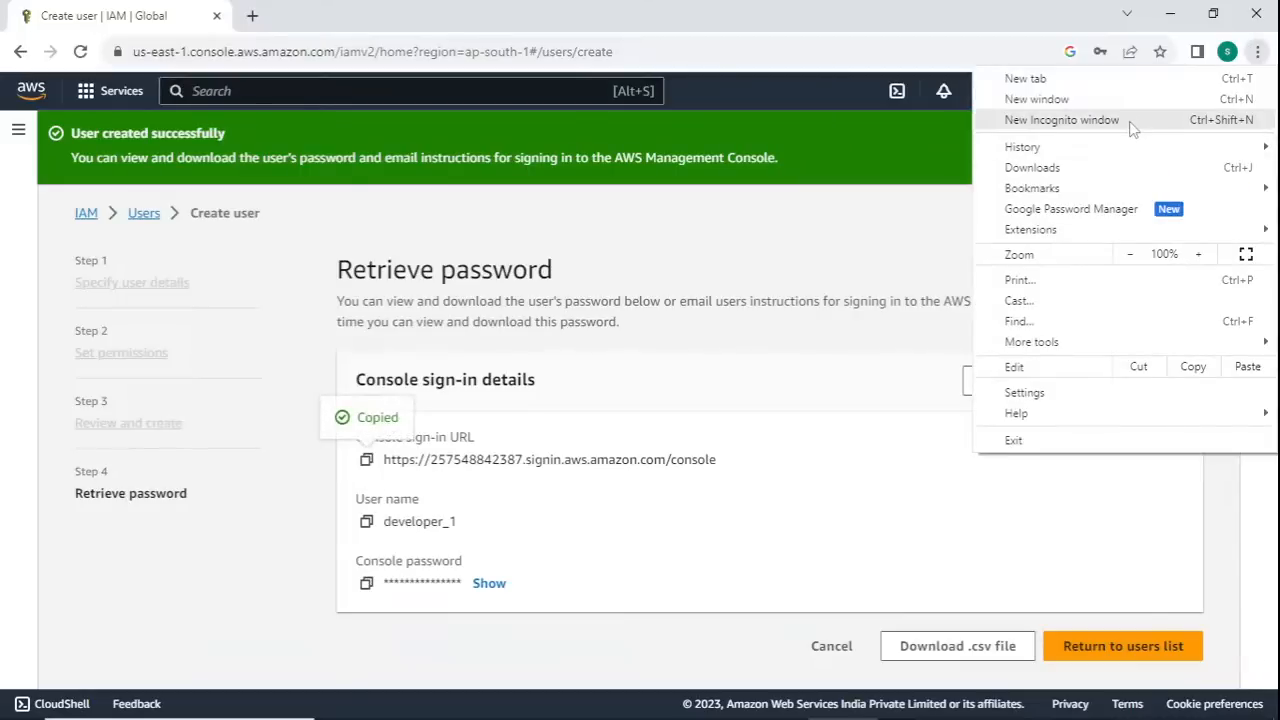
click(1131, 121)
text(https://257548842387.signin.aws.amazon.com/console)
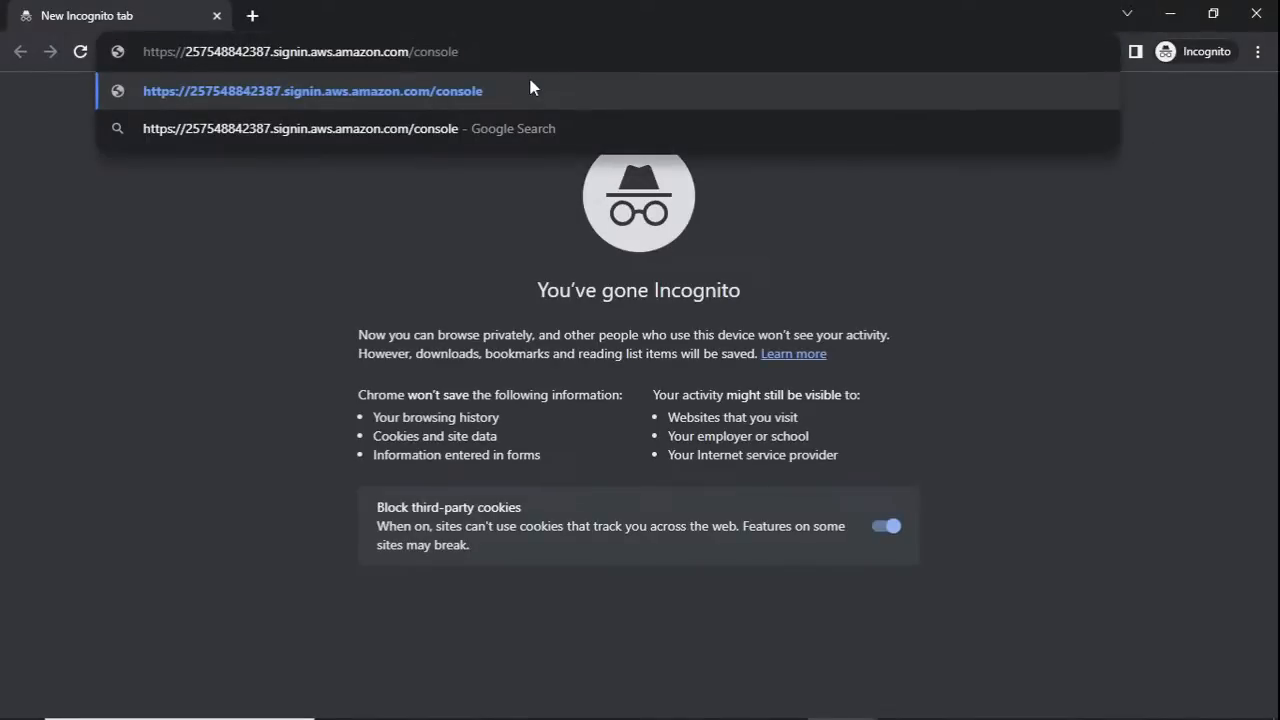
key(Return)
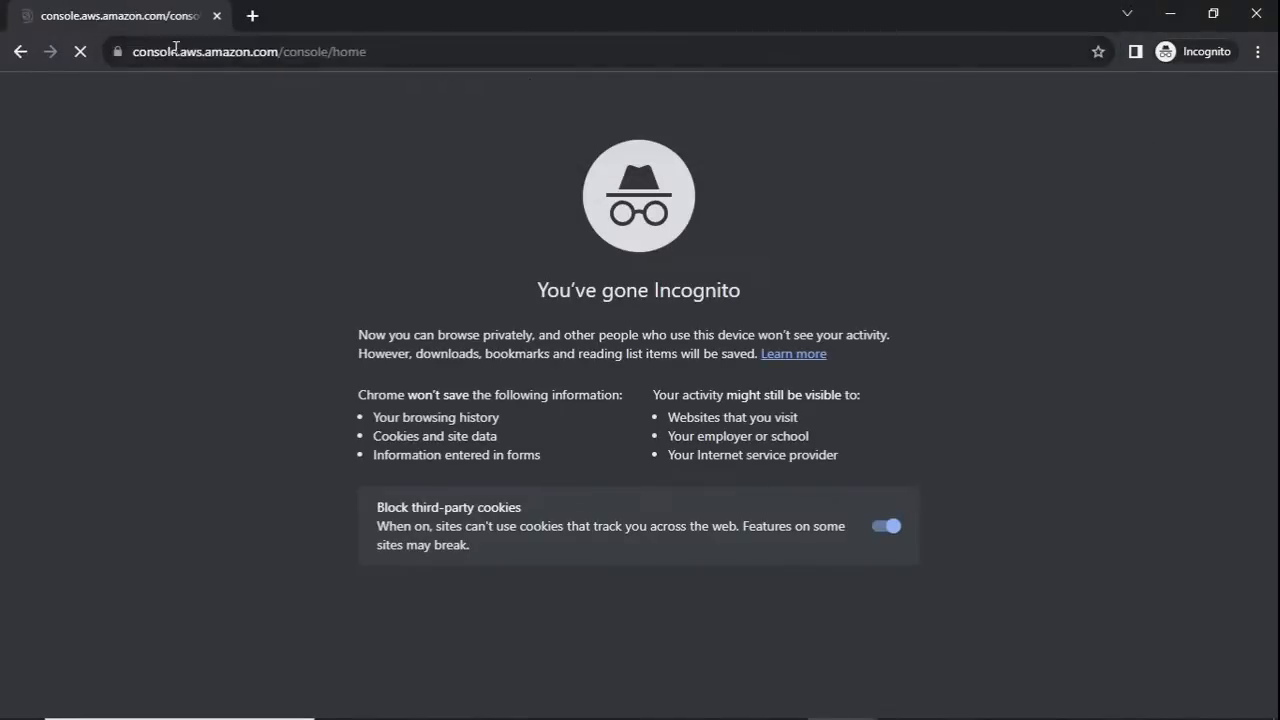
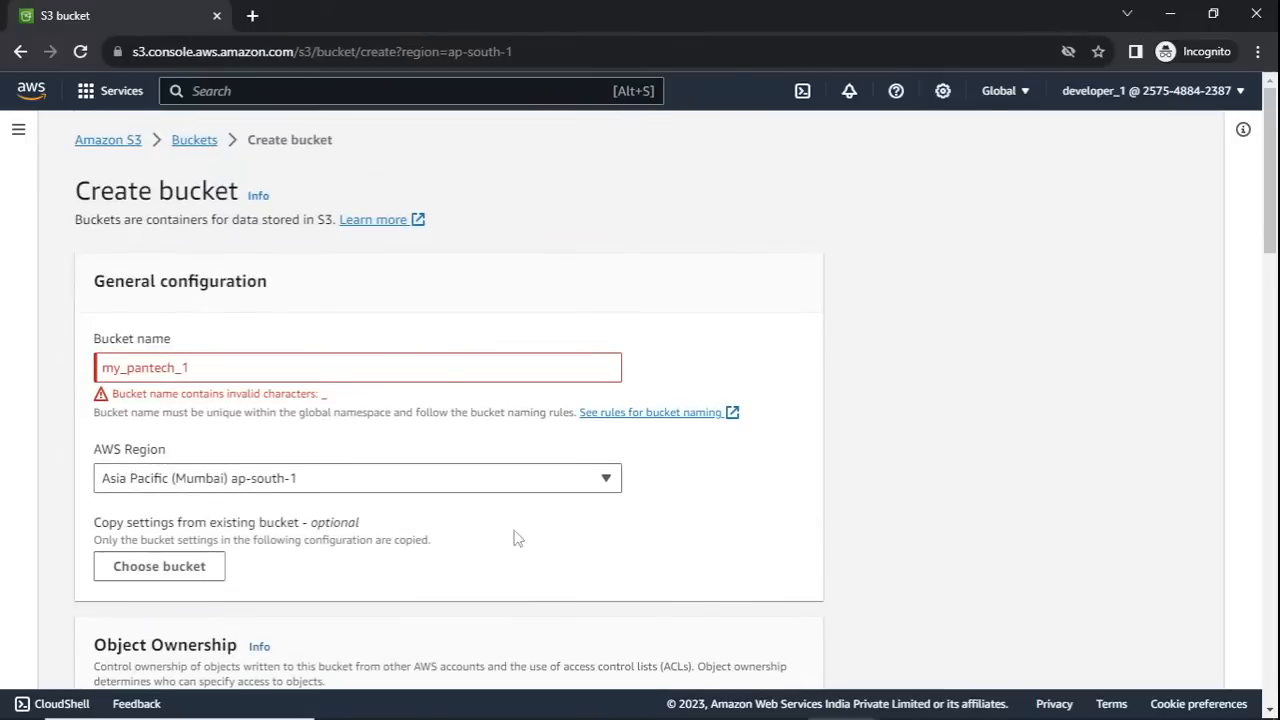
- Replace the bucket name with one starting with mypantechbu, without underscores, and try to create the bucket
click(227, 367)
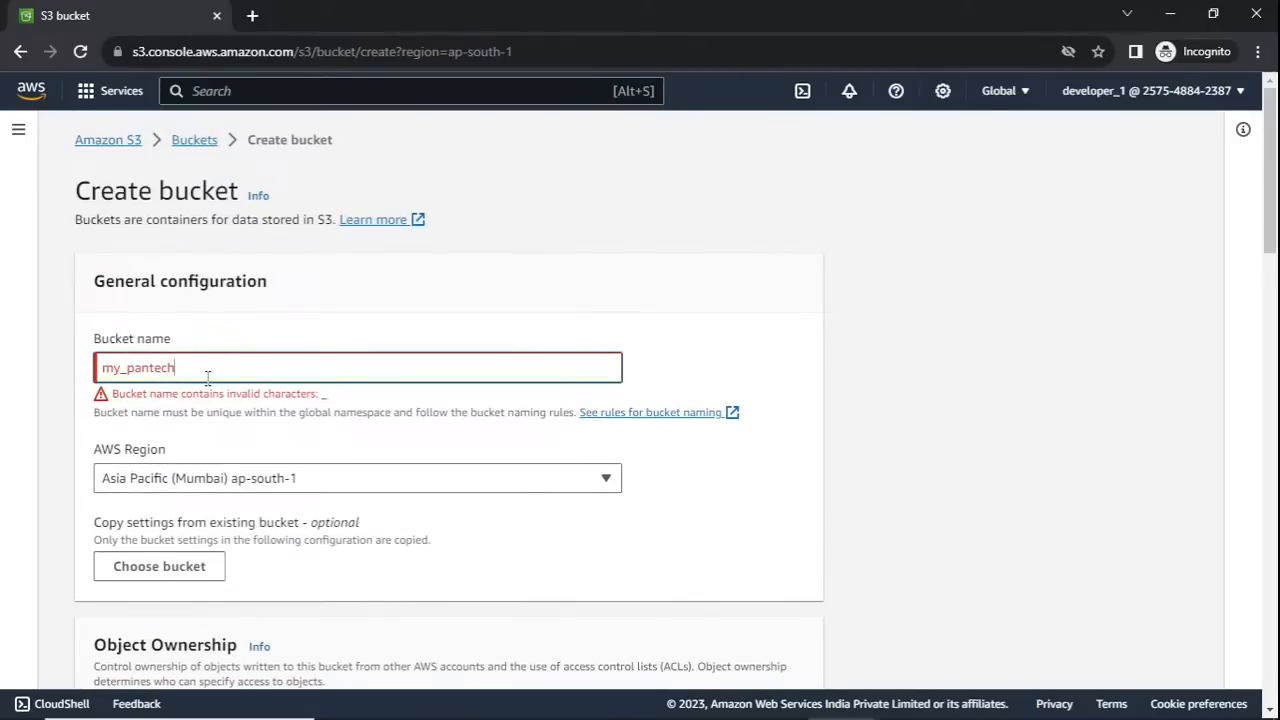
key(BackSpace)
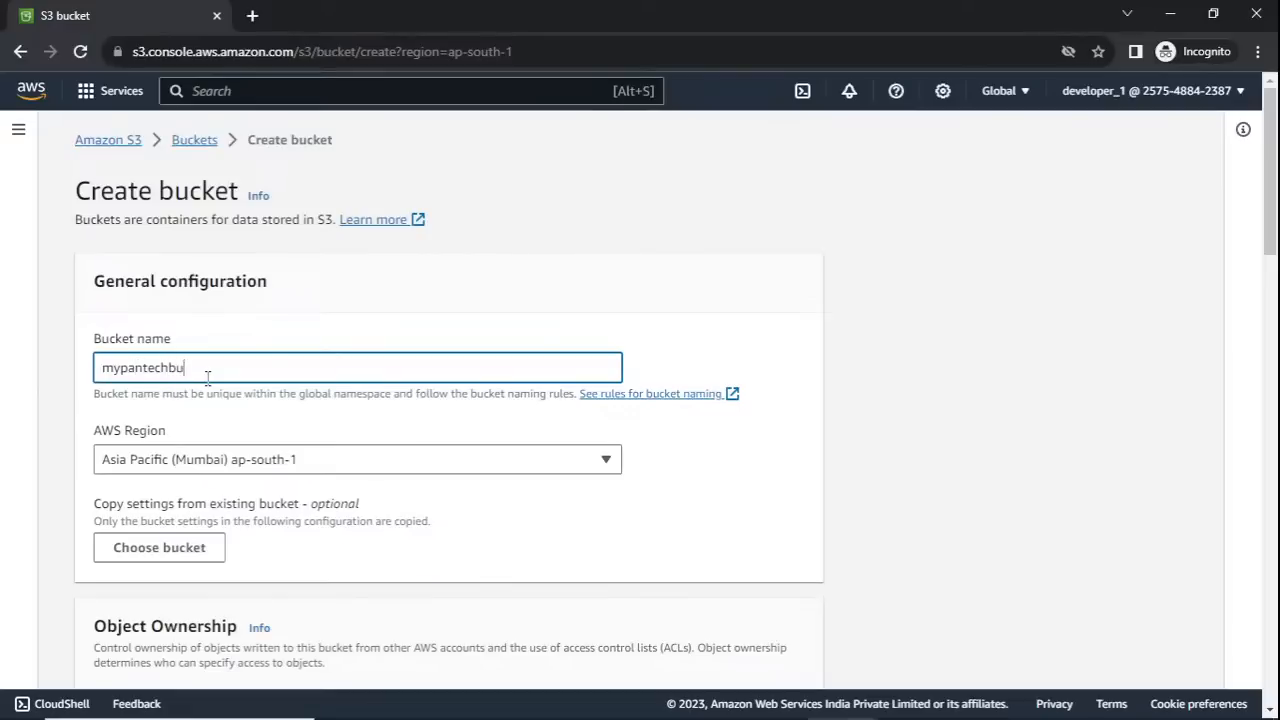
scroll(208, 378, down, 15)
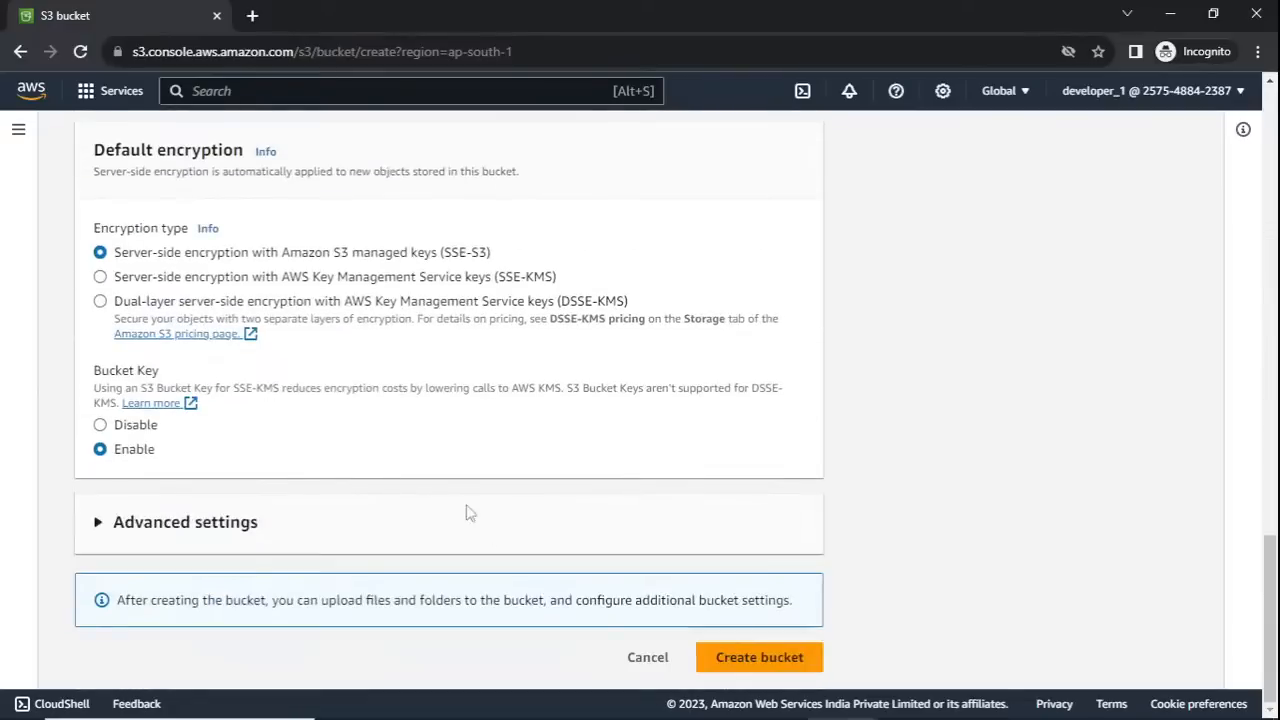
click(759, 657)
- Expand the API response in the bucket creation error and highlight the whole error message to read it
scroll(645, 600, down, 2)
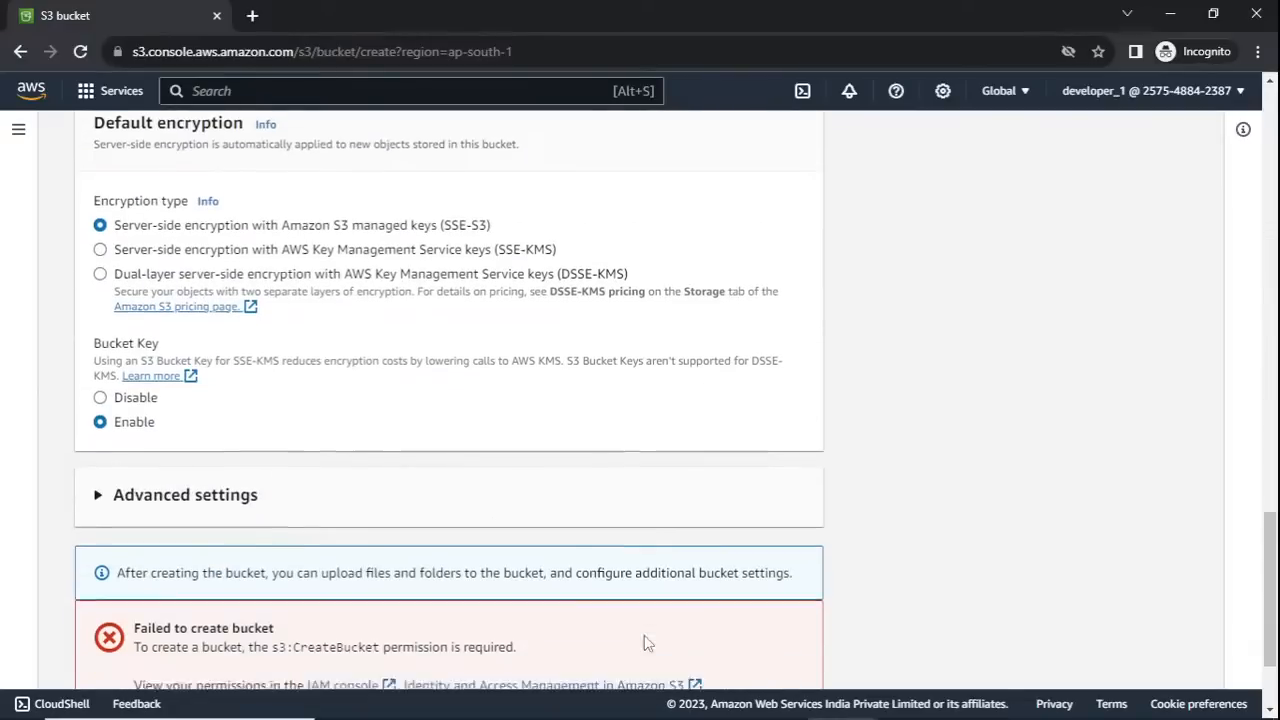
click(148, 578)
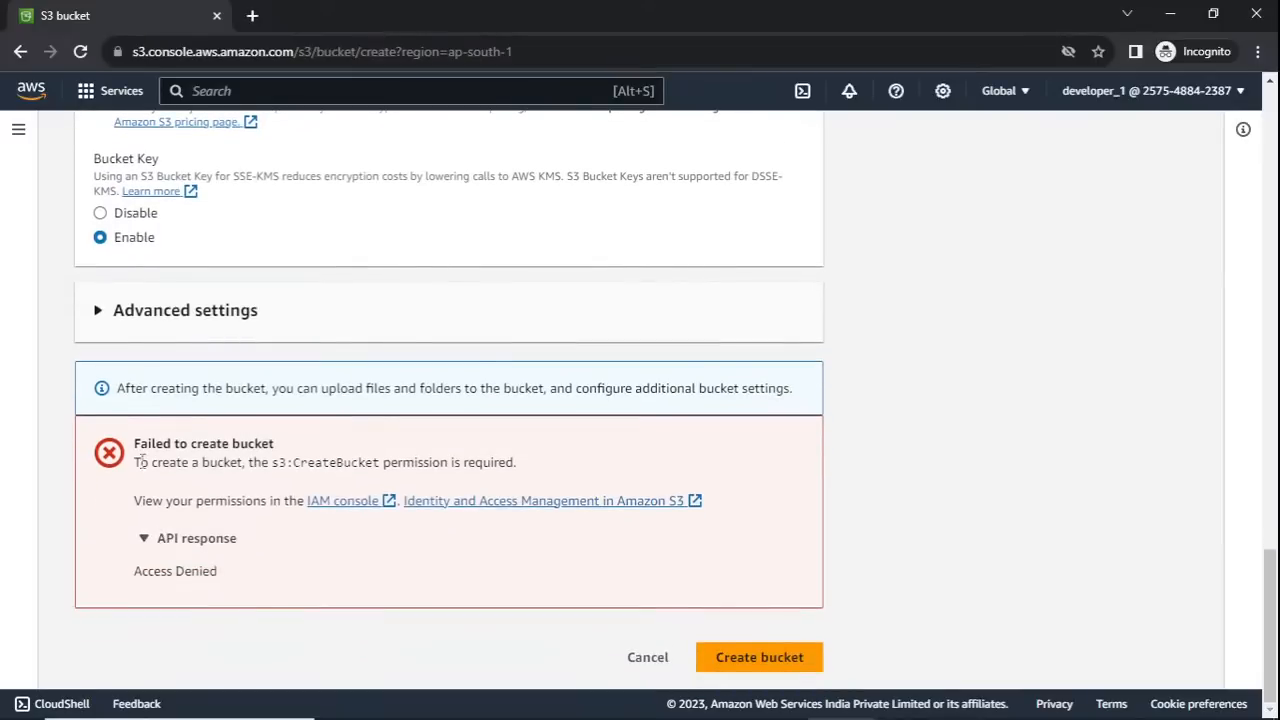
mouse_move(134, 443)
mouse_down()
mouse_move(238, 581)
mouse_move(136, 490)
mouse_move(130, 450)
mouse_up()
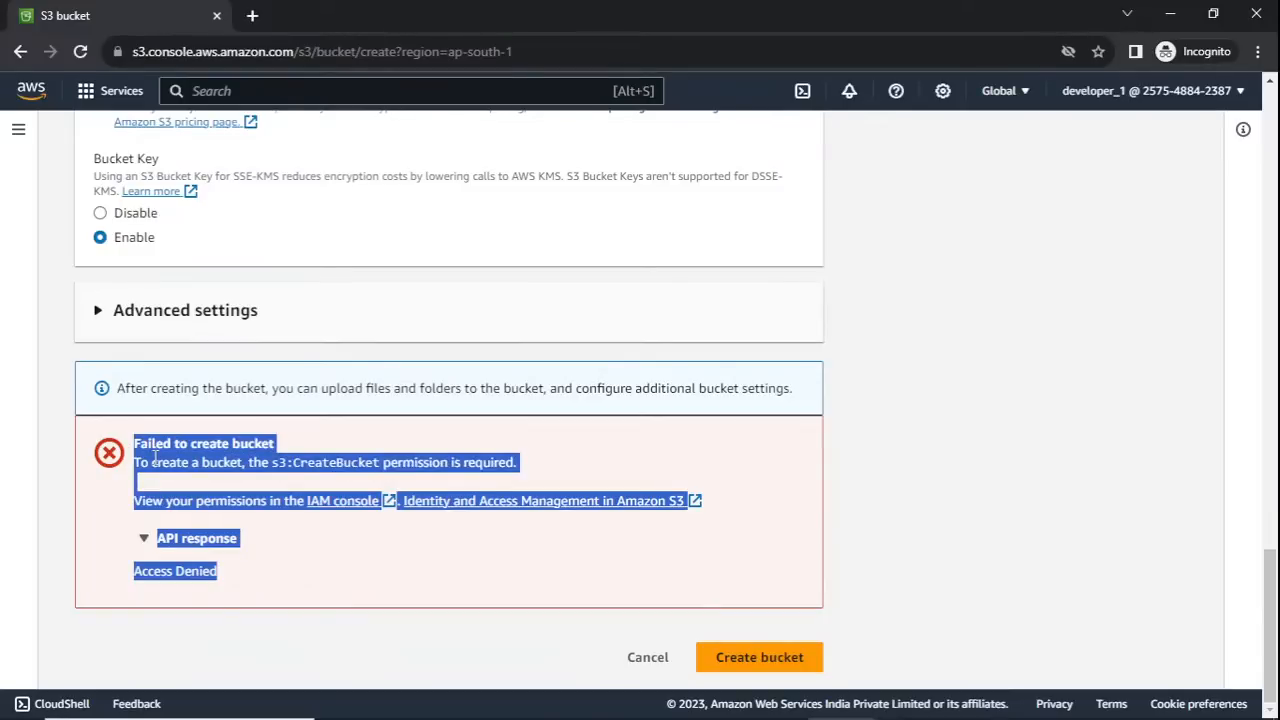
- Cancel the bucket creation and open the S3 bucket list as developer_1
click(647, 657)
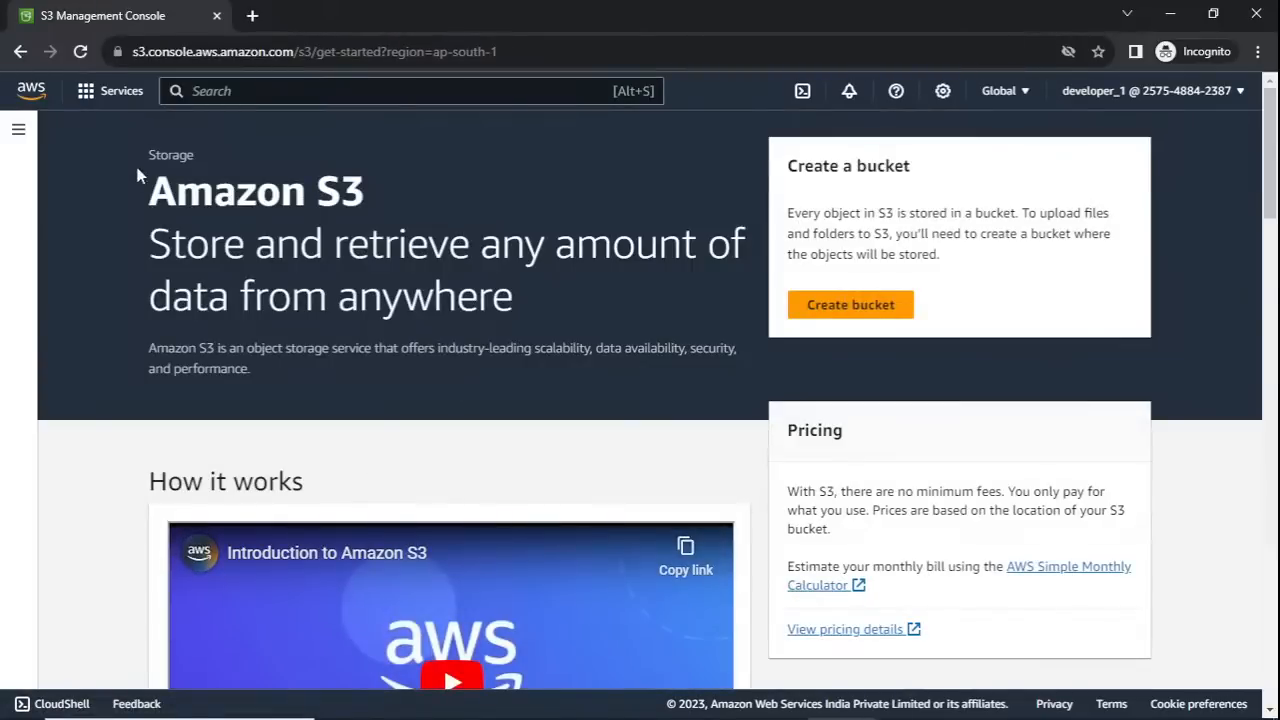
click(18, 128)
click(55, 200)
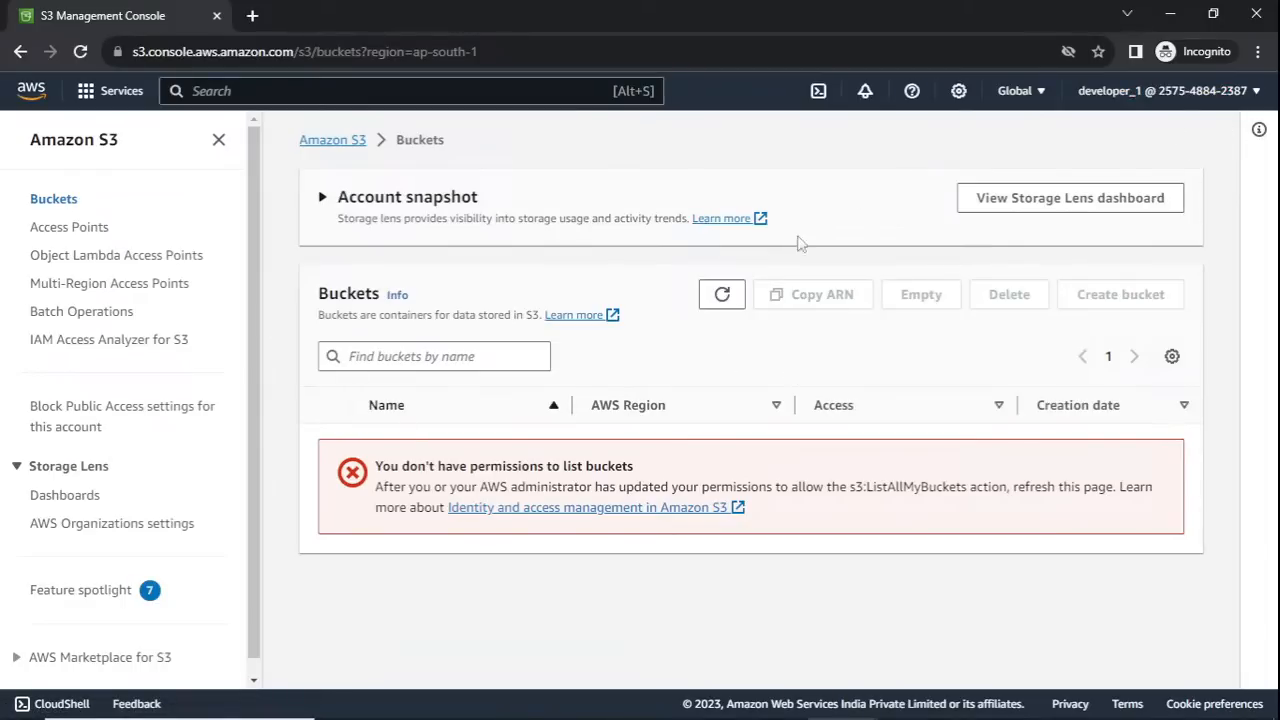
- Switch to the administrator's browser window and return to the IAM users list without viewing or downloading the new user's password
click(1170, 20)
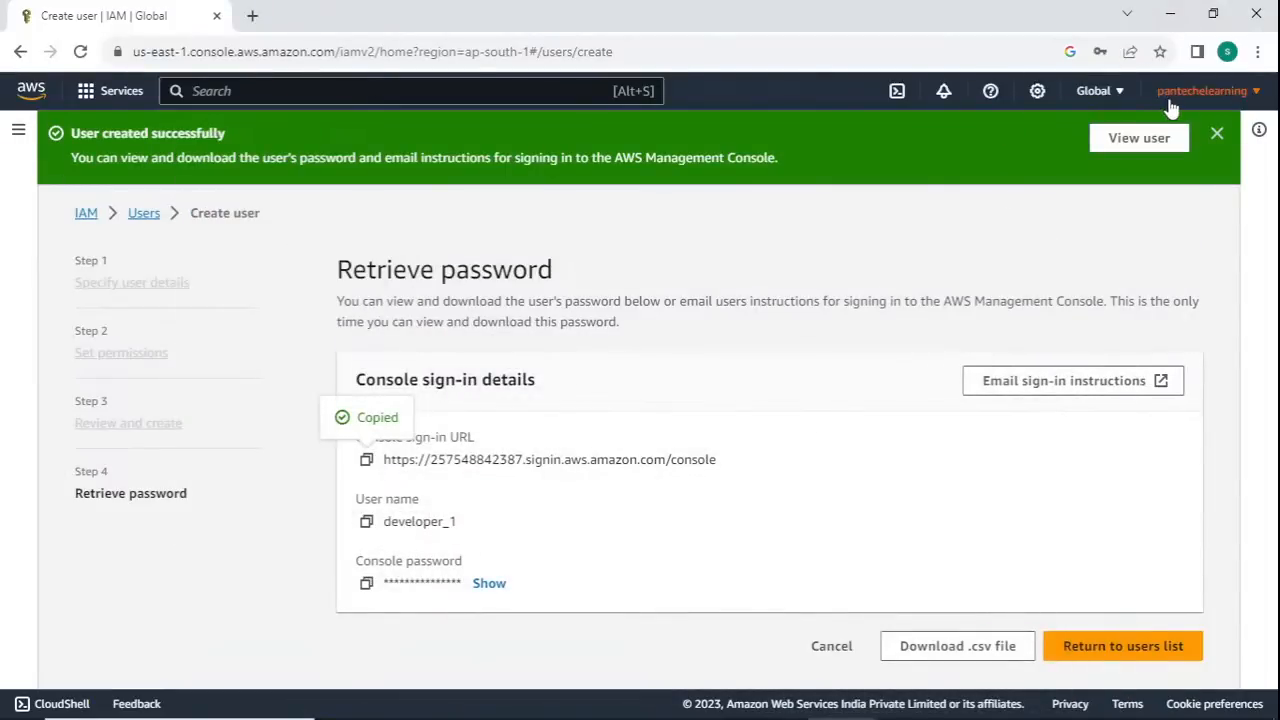
click(31, 90)
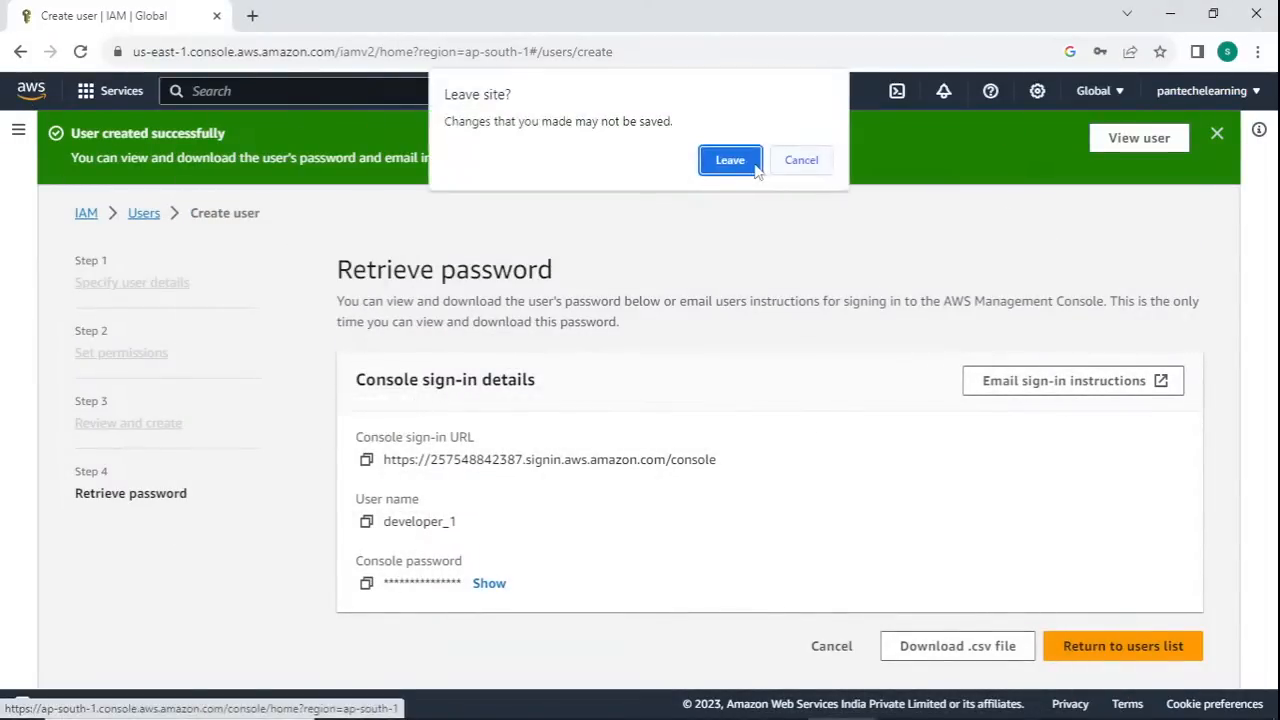
click(801, 160)
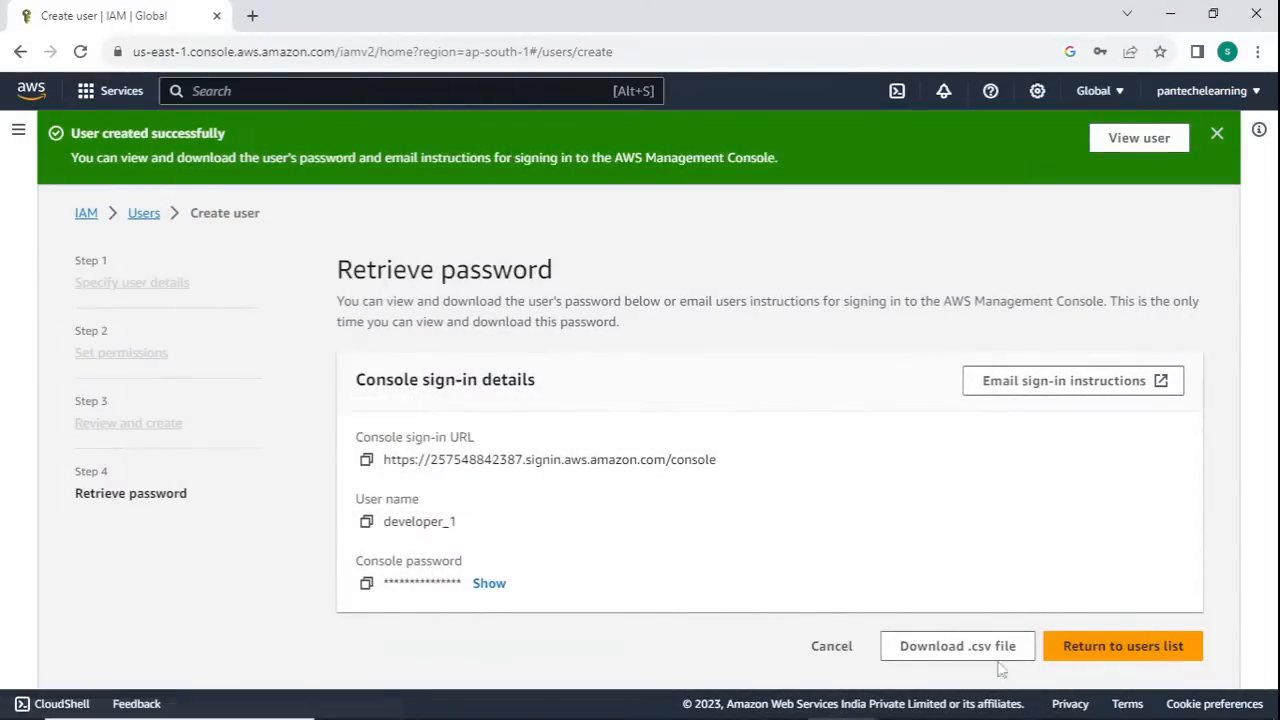
click(1117, 650)
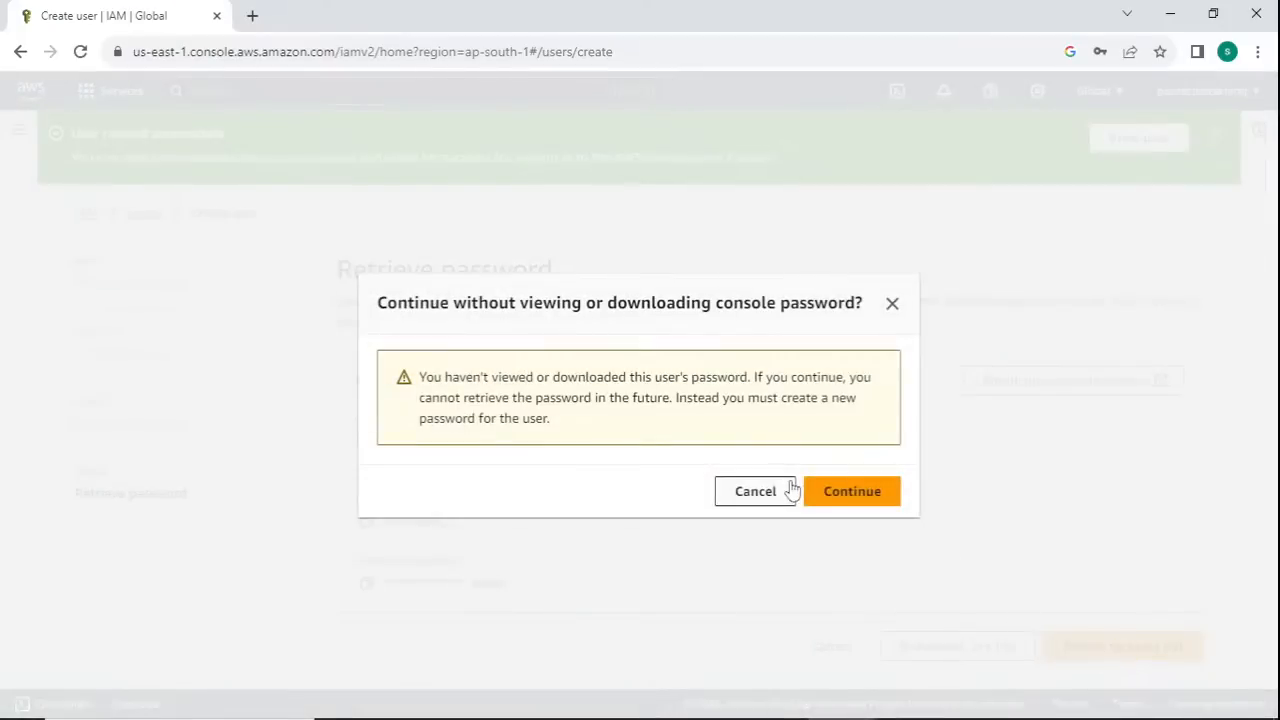
click(838, 488)
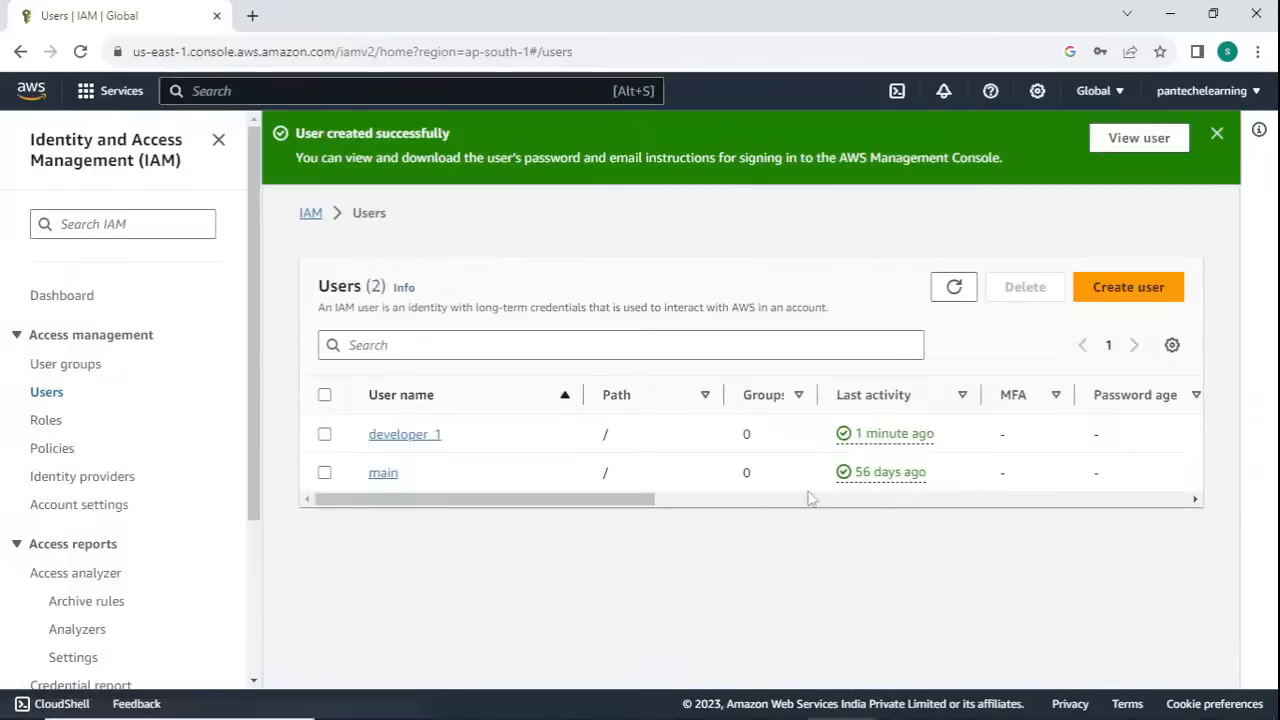
- Open the AWS Console Home in a separate tab of the administrator's window
click(252, 16)
click(150, 17)
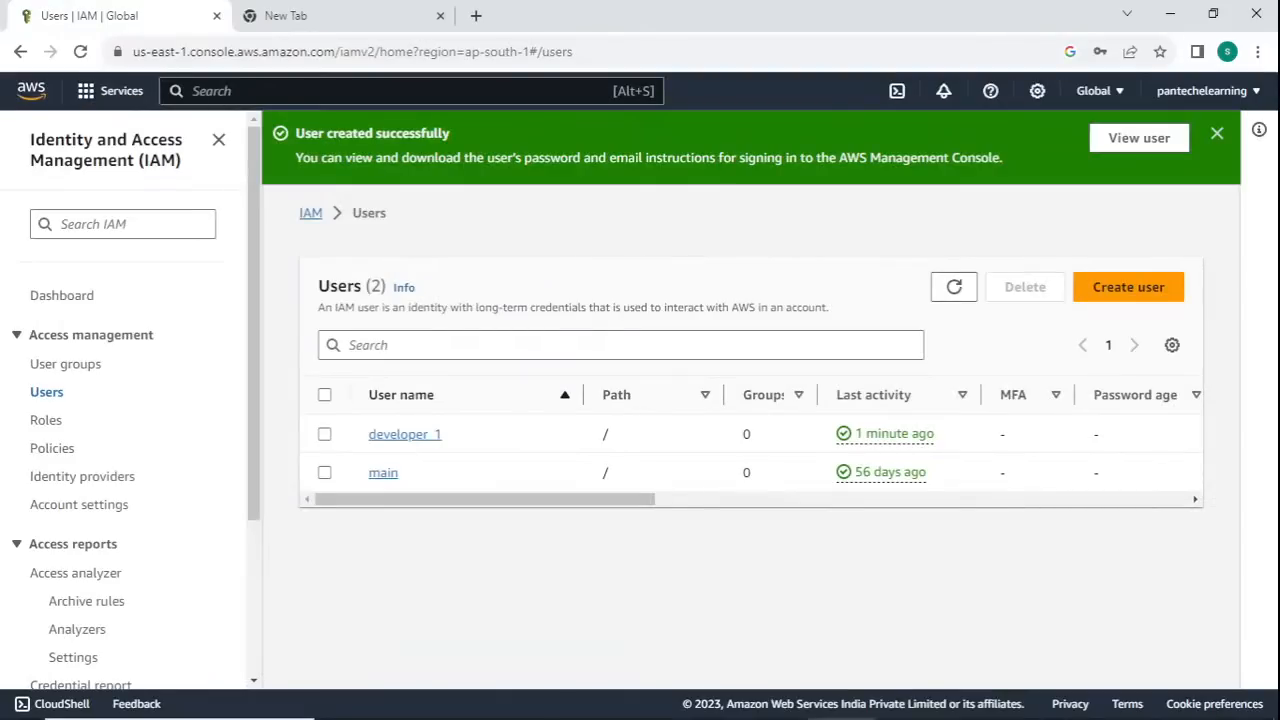
right_click(30, 95)
click(72, 113)
click(297, 20)
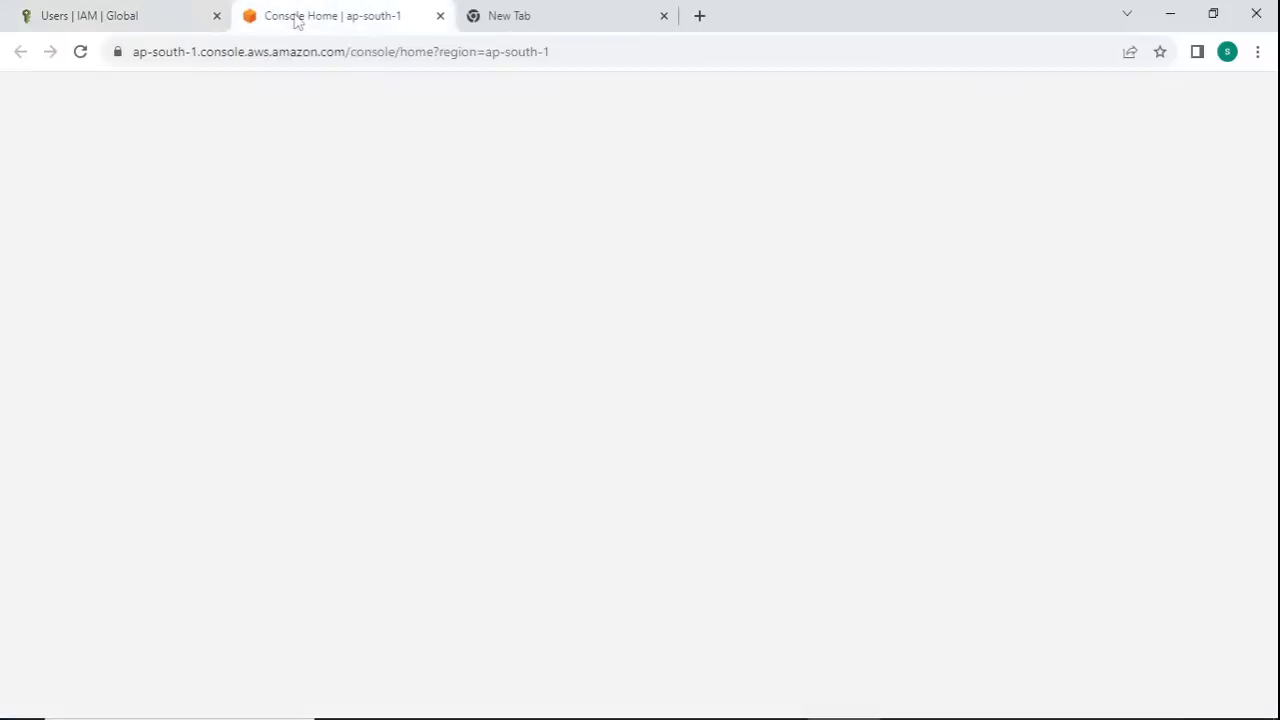
- Search the console services for s3, open S3 and look through the administrator's bucket list
click(338, 94)
text(s)
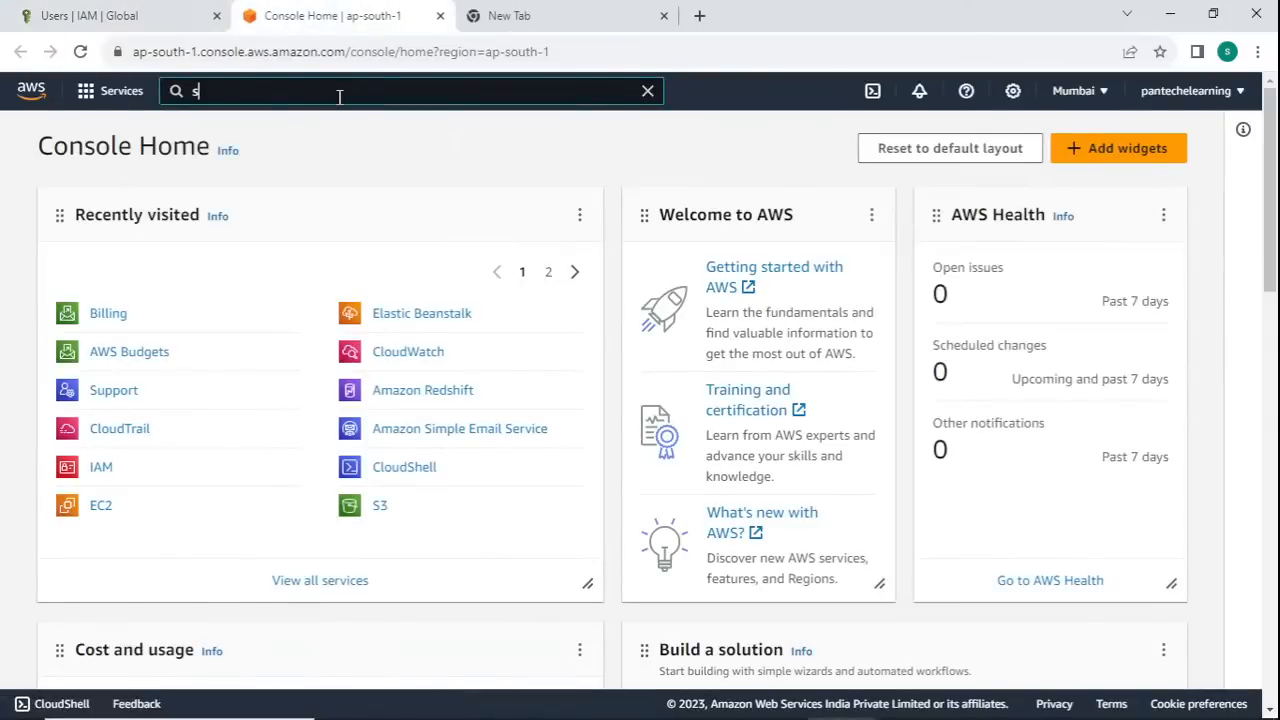
text(3)
click(455, 274)
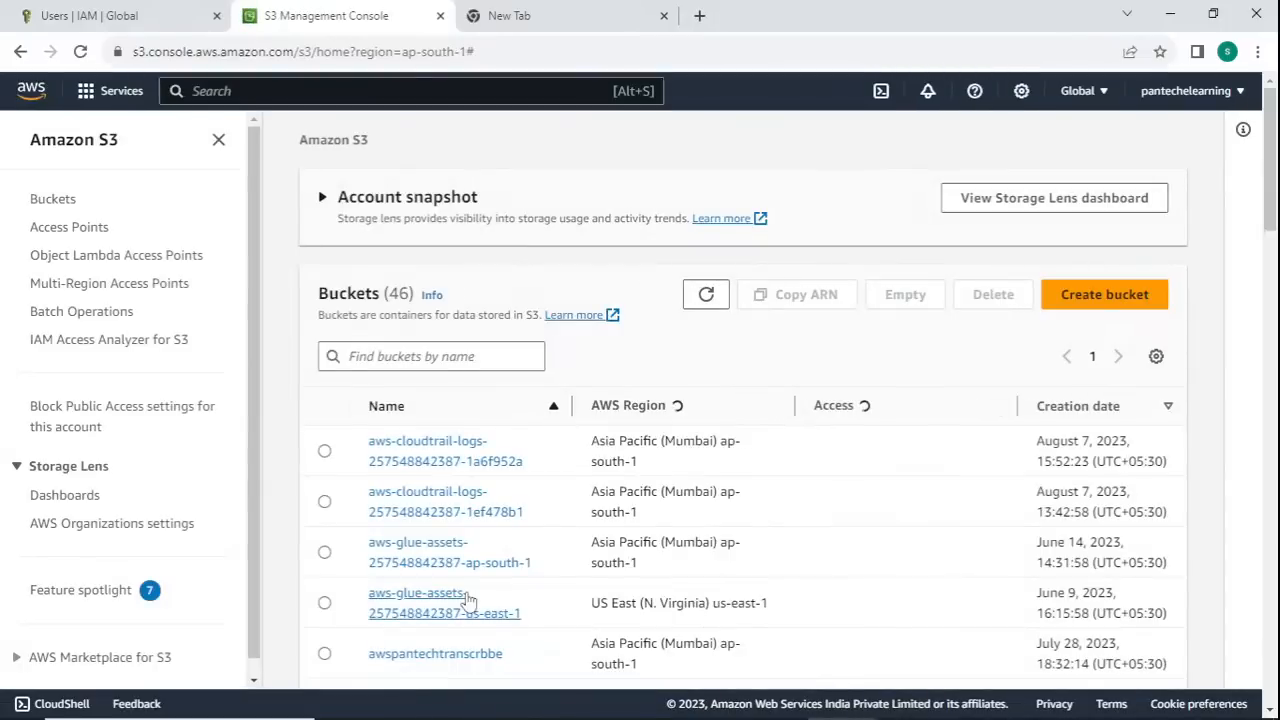
click(53, 199)
scroll(462, 400, down, 10)
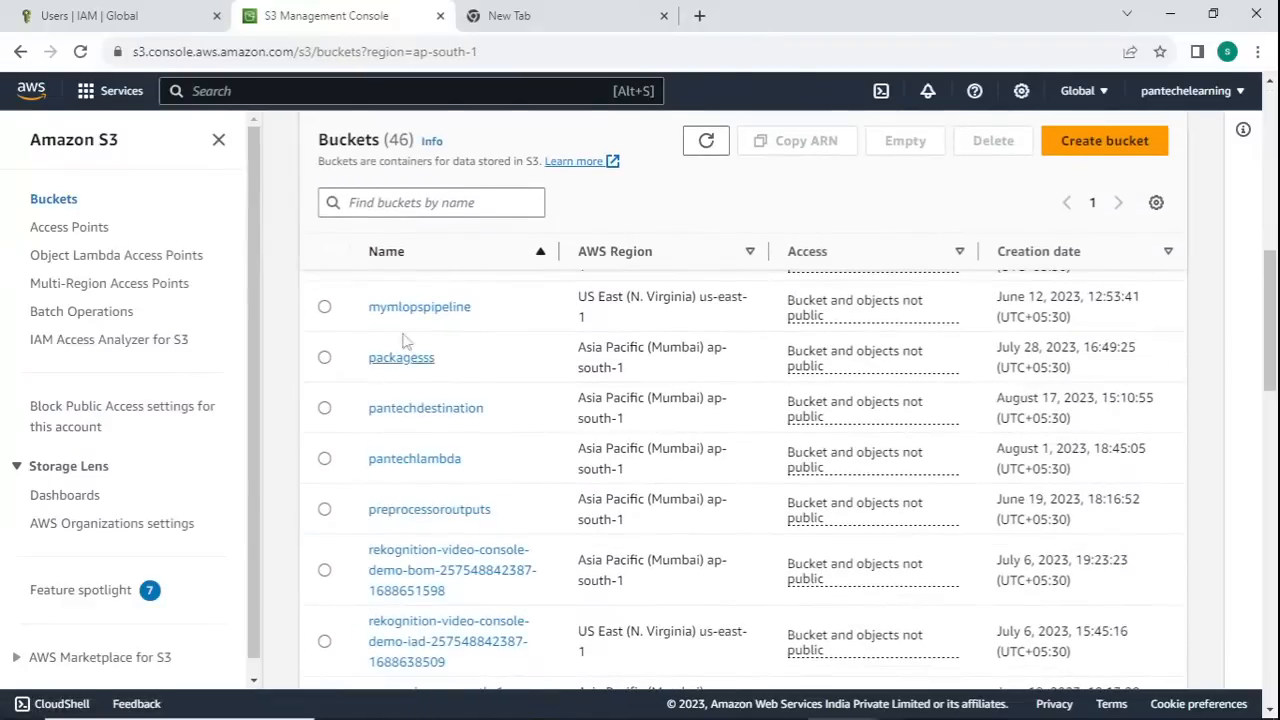
scroll(410, 420, down, 3)
scroll(414, 451, up, 10)
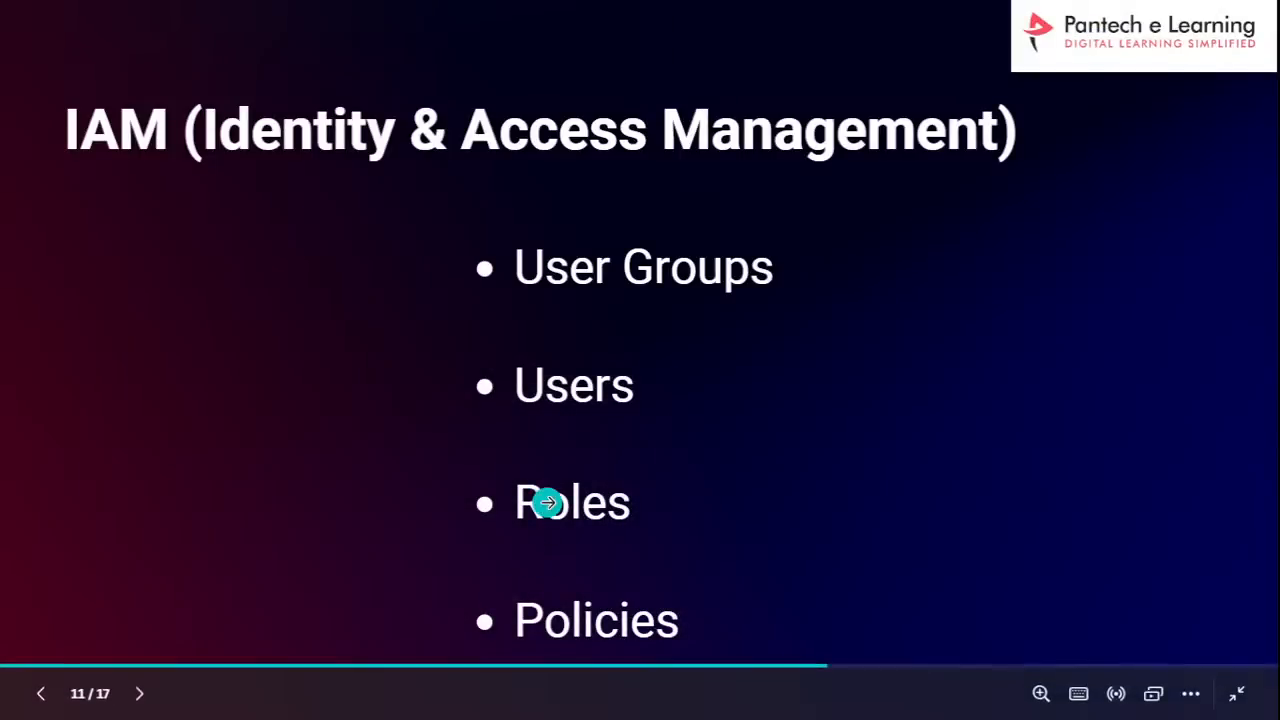
- Switch to the Incognito window to compare developer_1's bucket list, and return to the administrator's window
key(super+Tab)
click(220, 398)
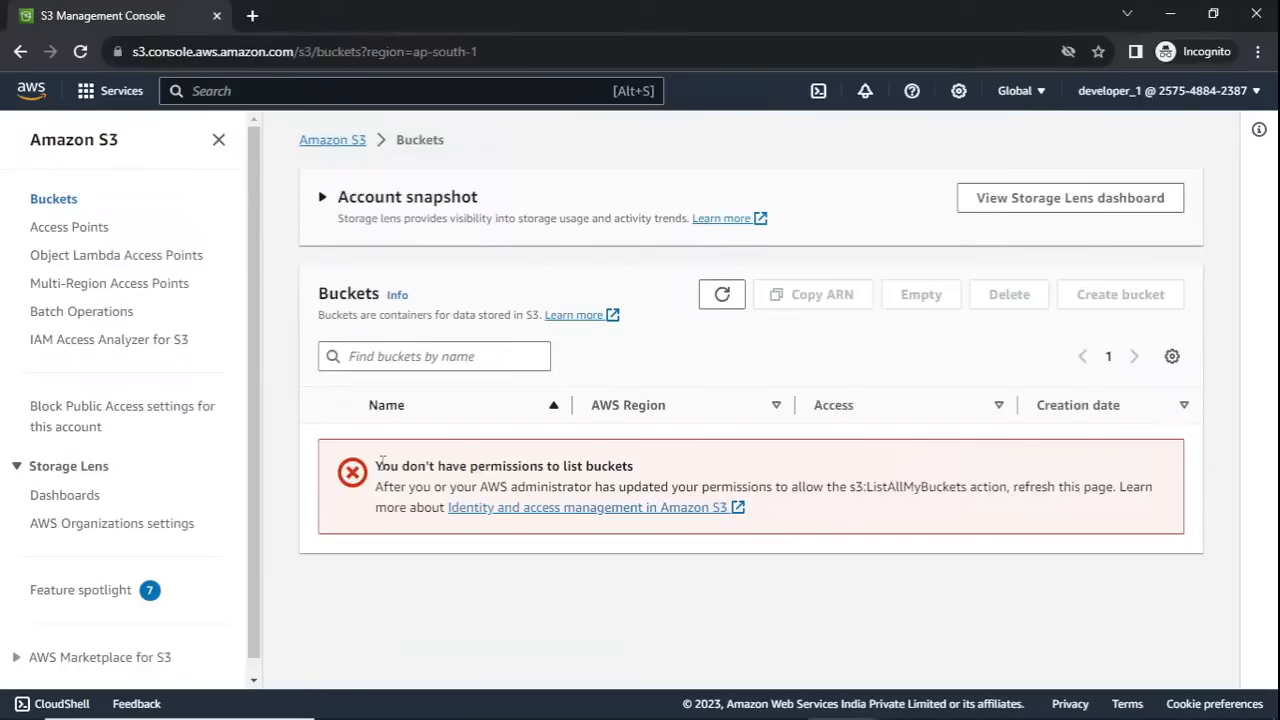
key(super+Tab)
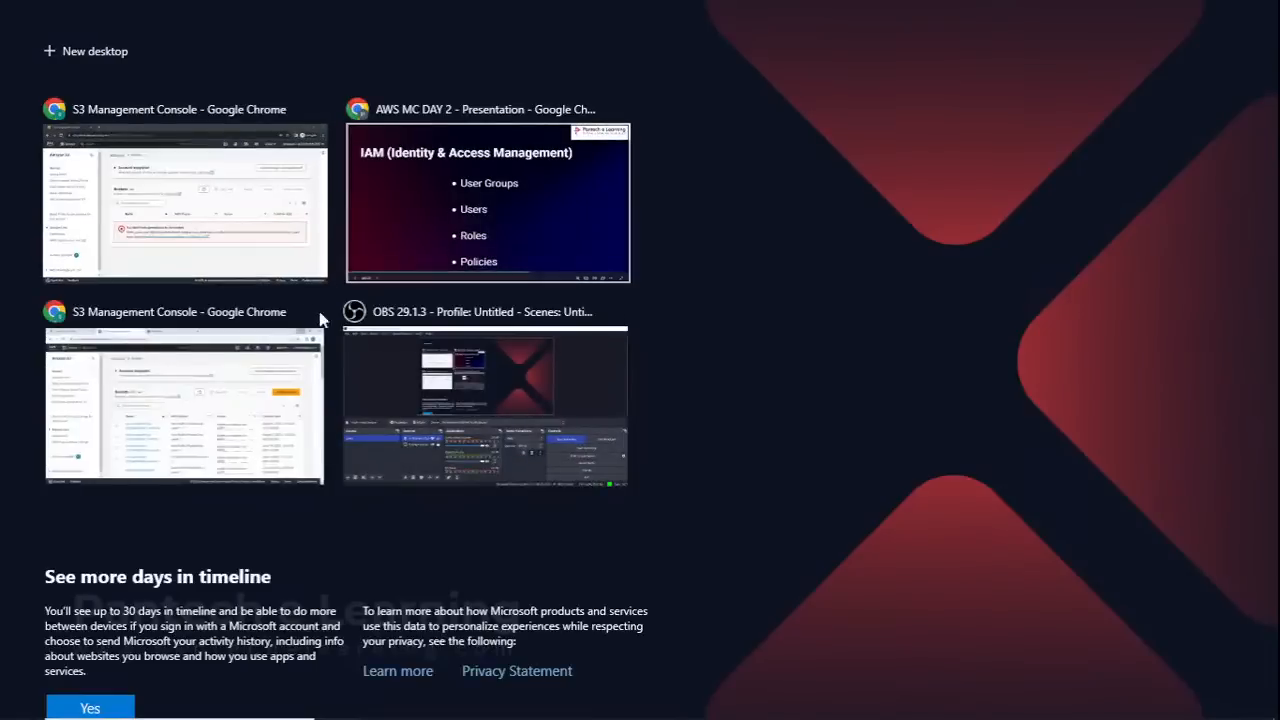
click(175, 421)
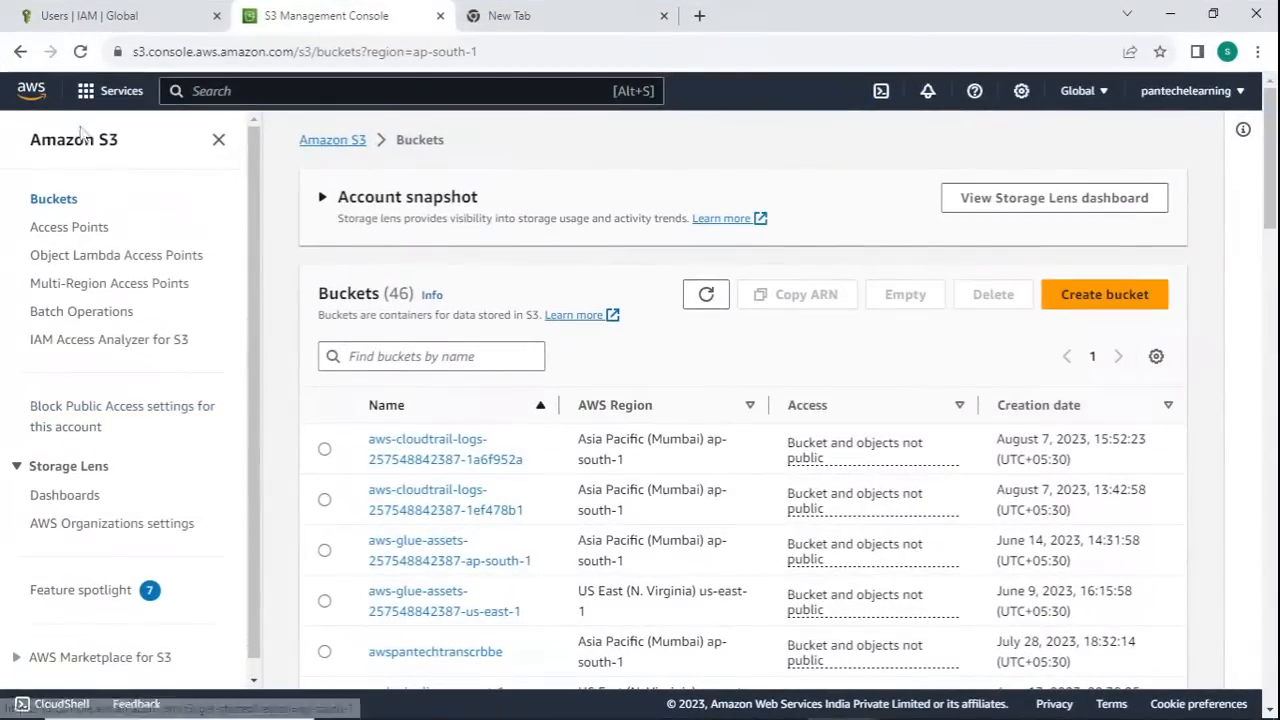
- Return the S3 tab to Console Home and open developer_1's details from the IAM users list
click(42, 90)
click(88, 22)
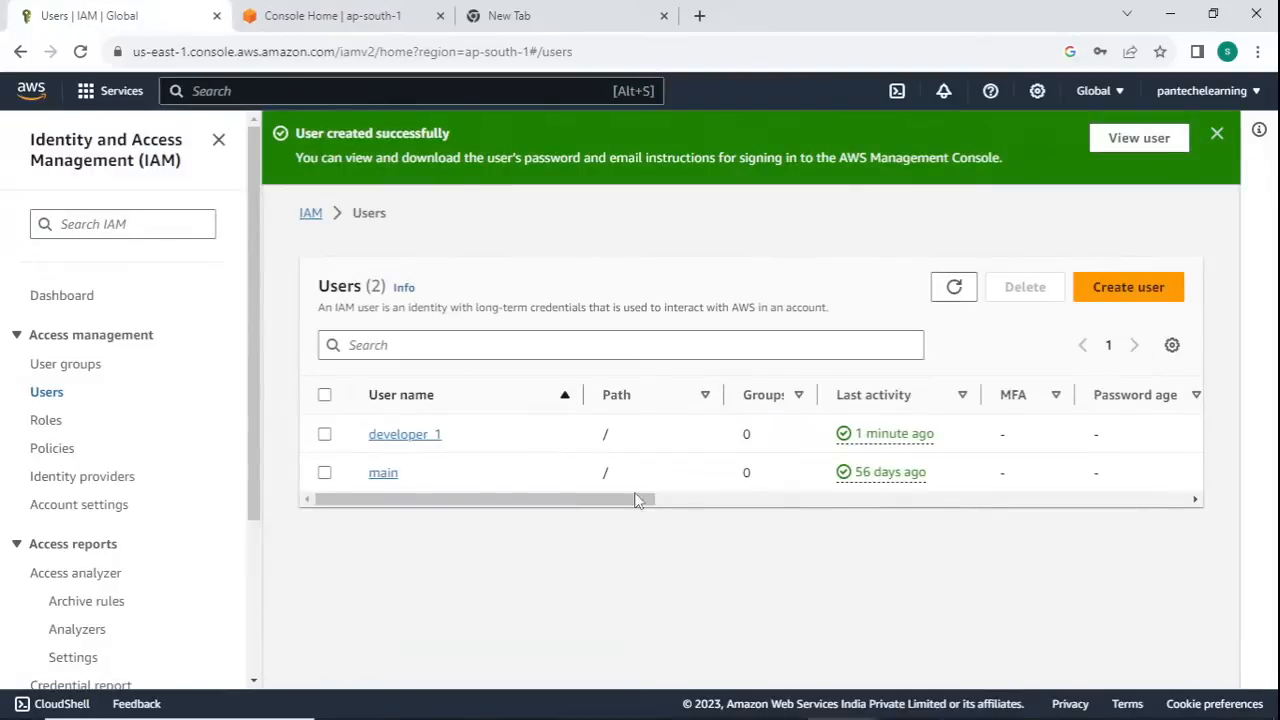
click(417, 440)
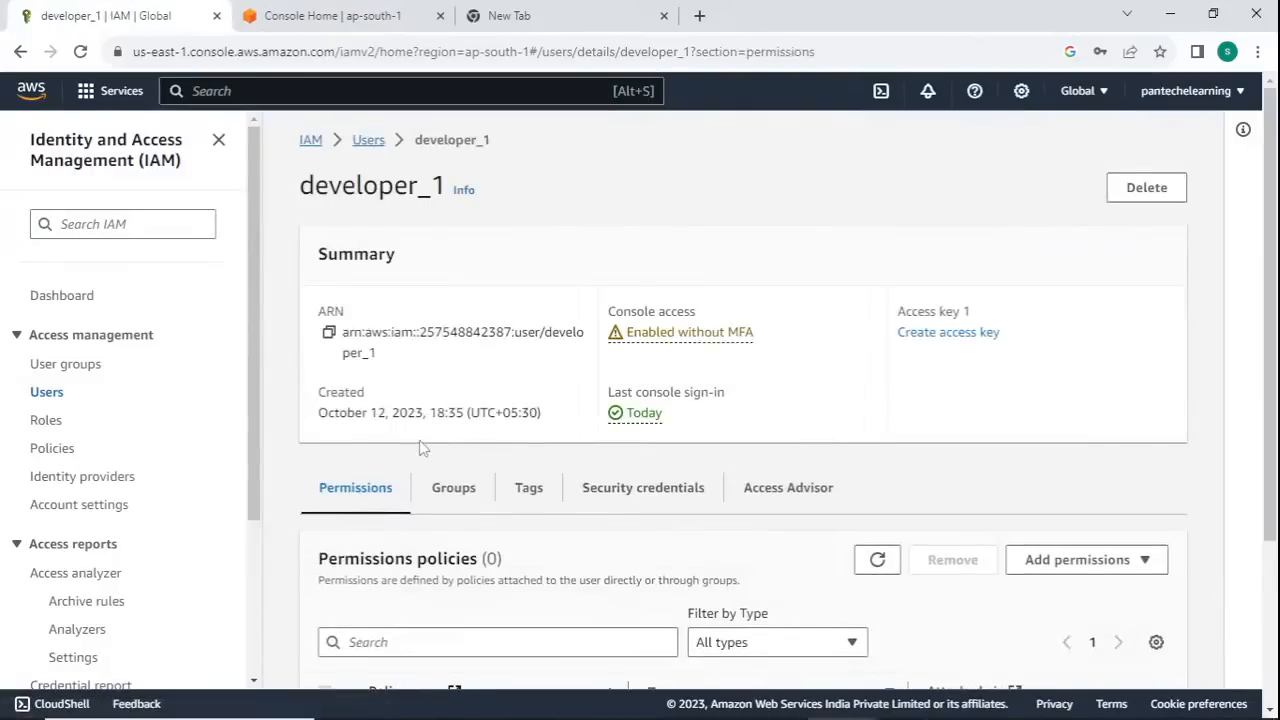
- Start adding permissions to developer_1 and choose attaching policies directly
scroll(450, 490, down, 1)
scroll(452, 500, down, 1)
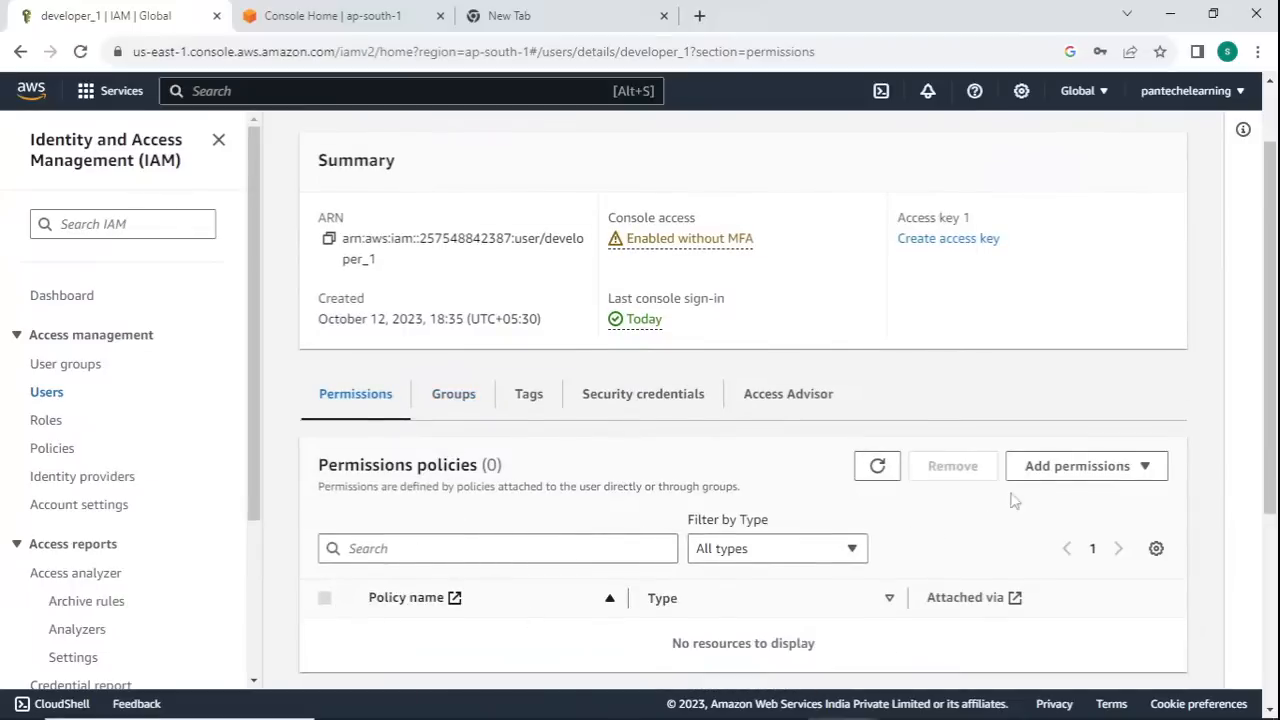
click(1095, 473)
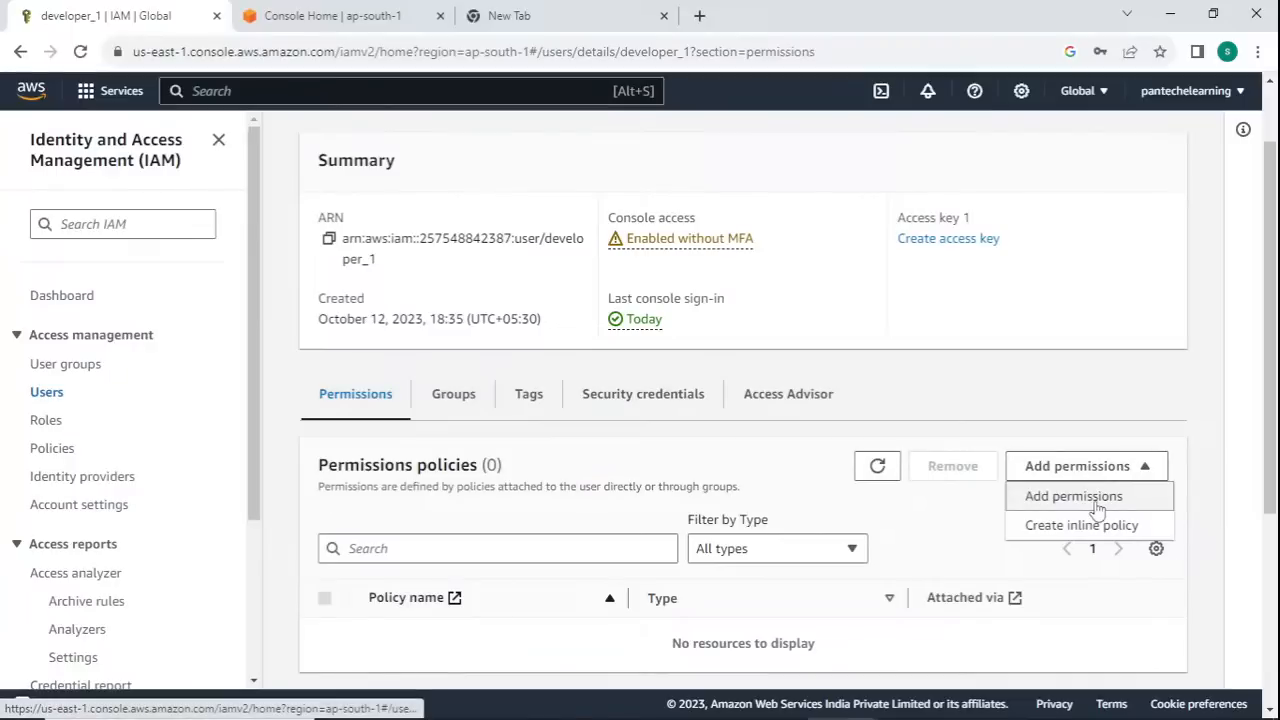
click(1096, 498)
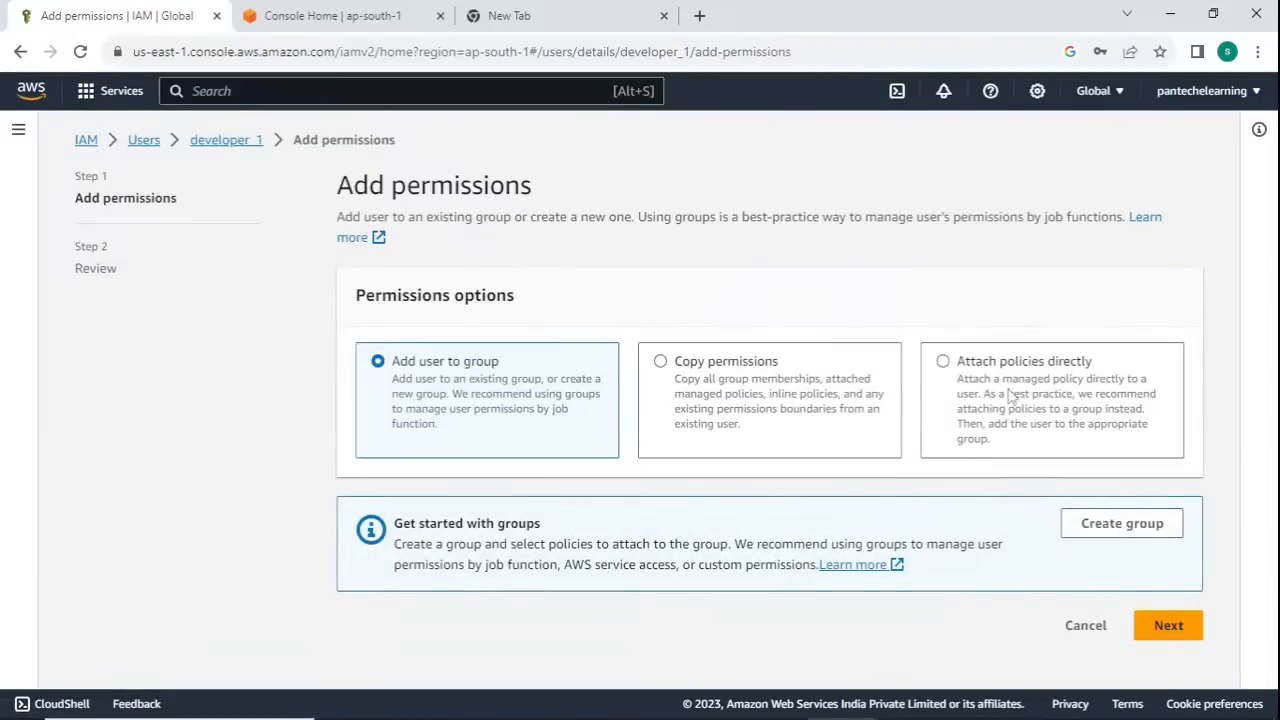
click(943, 362)
- Search the permissions policies for s3 and select AmazonS3FullAccess
scroll(683, 483, down, 2)
click(534, 413)
text(s3)
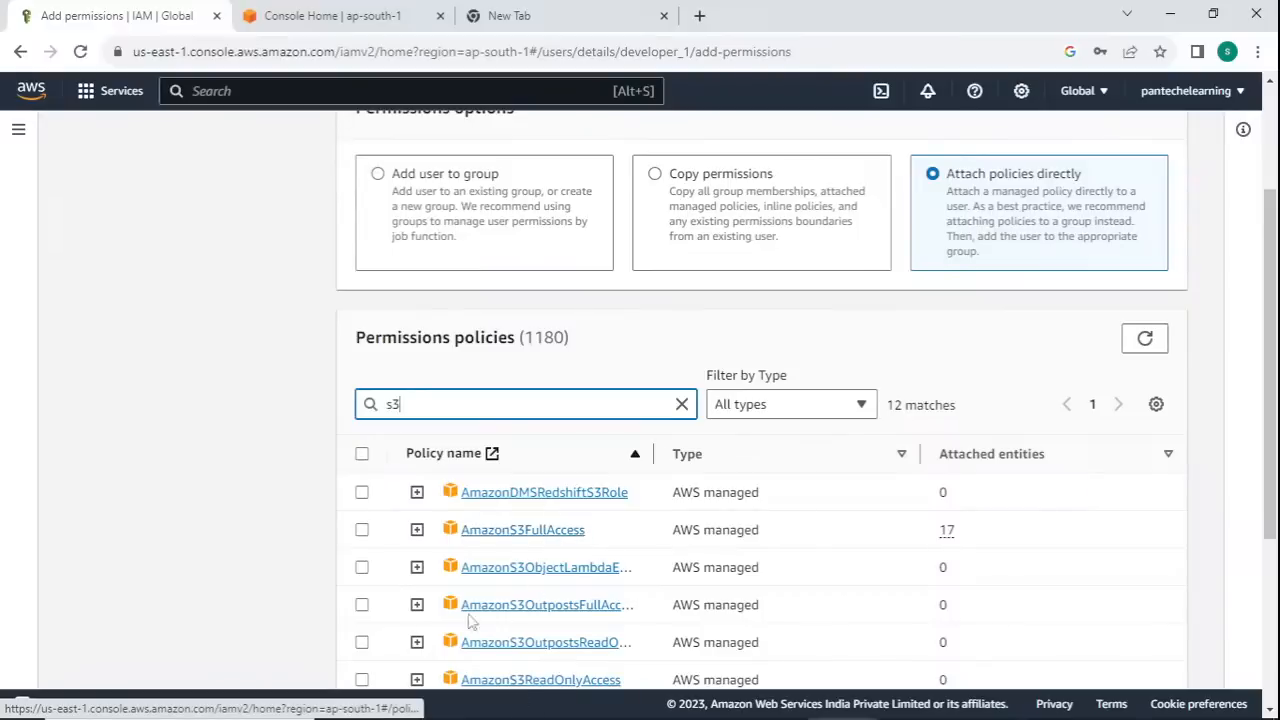
click(362, 531)
- Continue to the review and add the selected S3 policy to developer_1
scroll(1134, 511, down, 3)
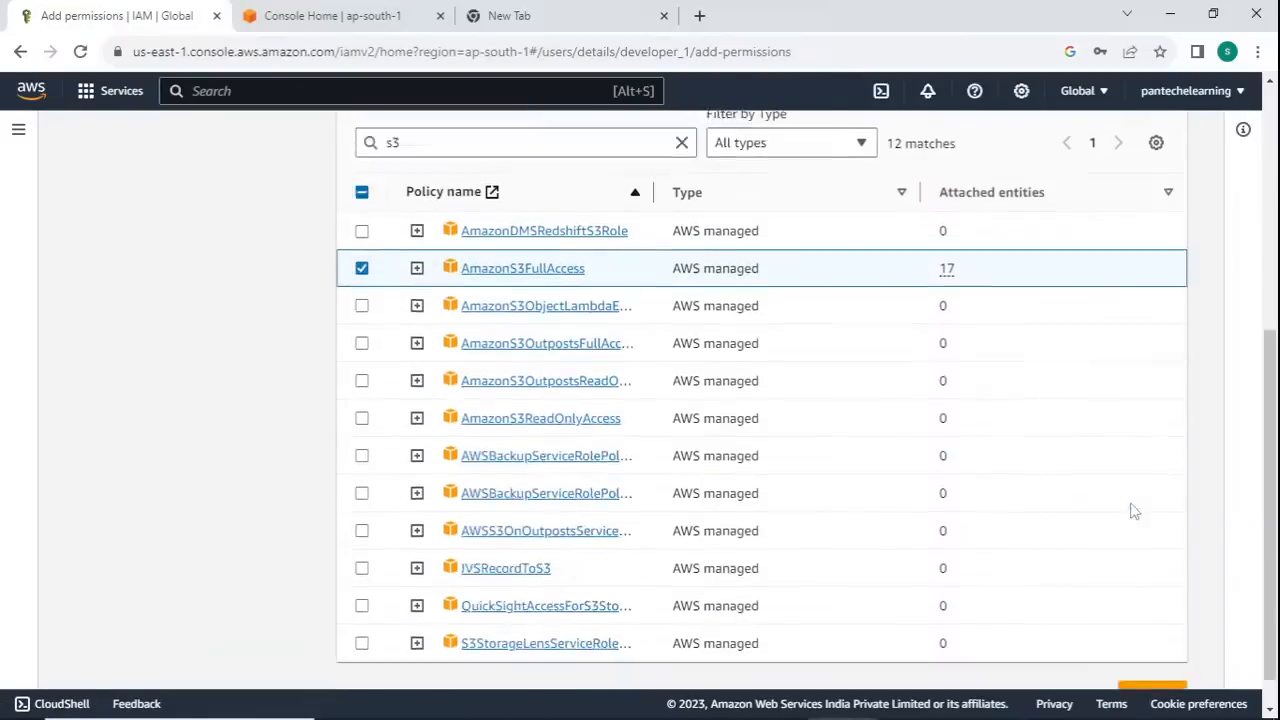
click(1148, 656)
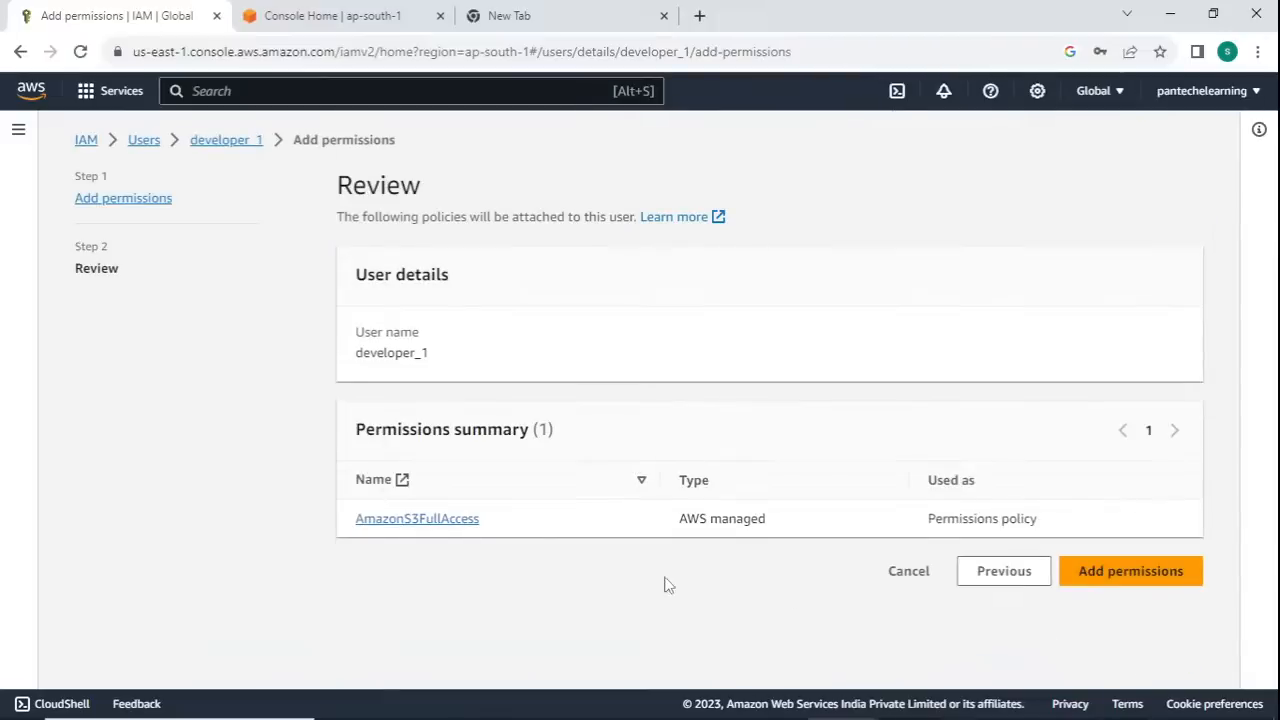
click(1137, 572)
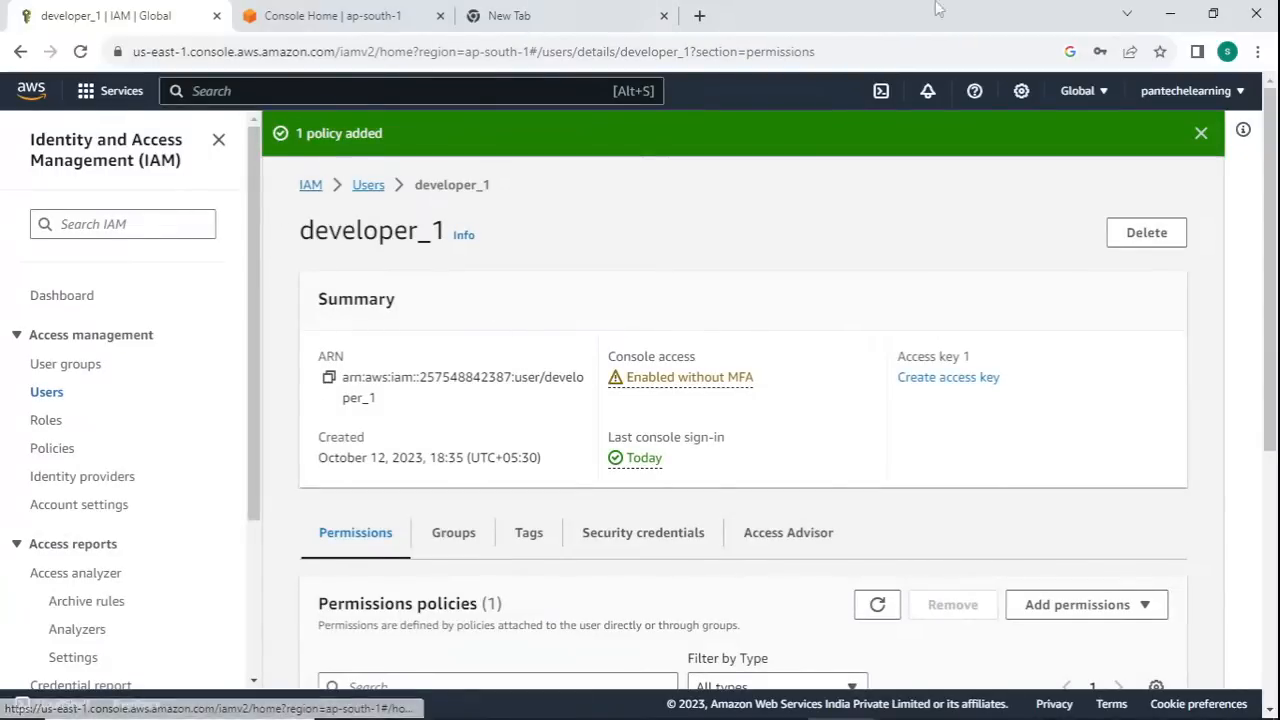
- Switch to the Incognito window, reopen S3 from Console Home and view the bucket list as developer_1
click(1182, 13)
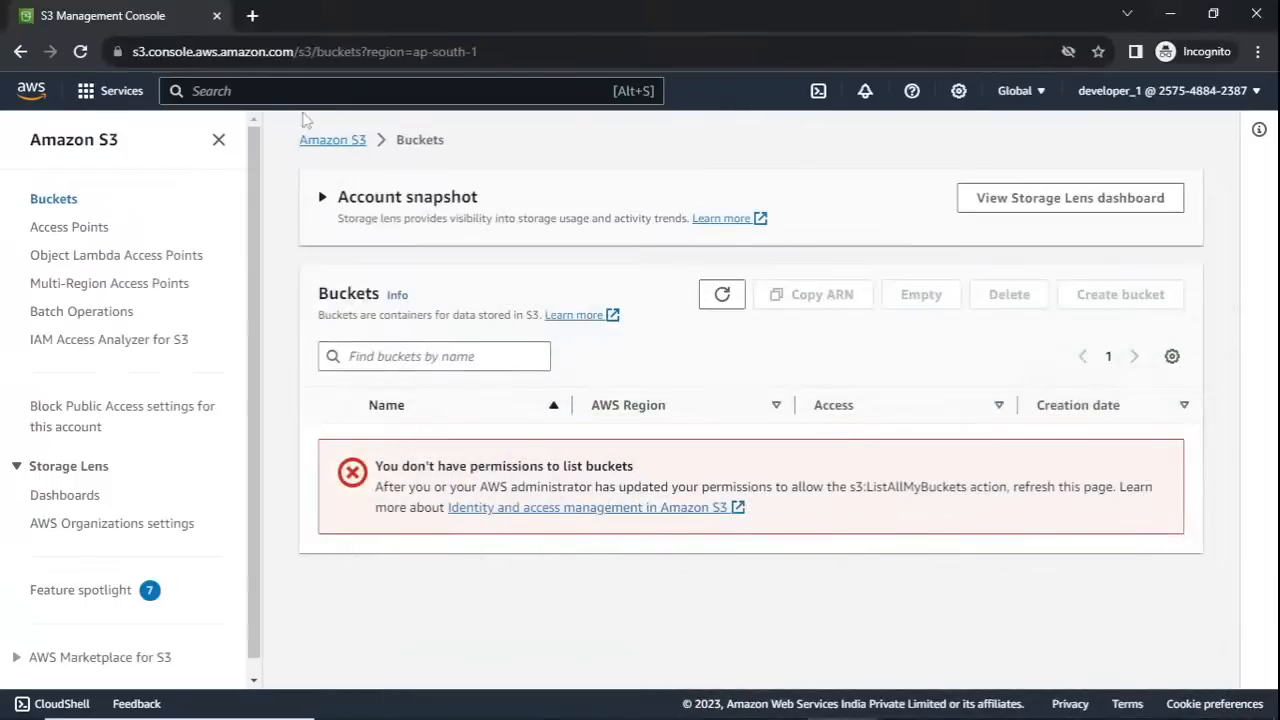
click(43, 93)
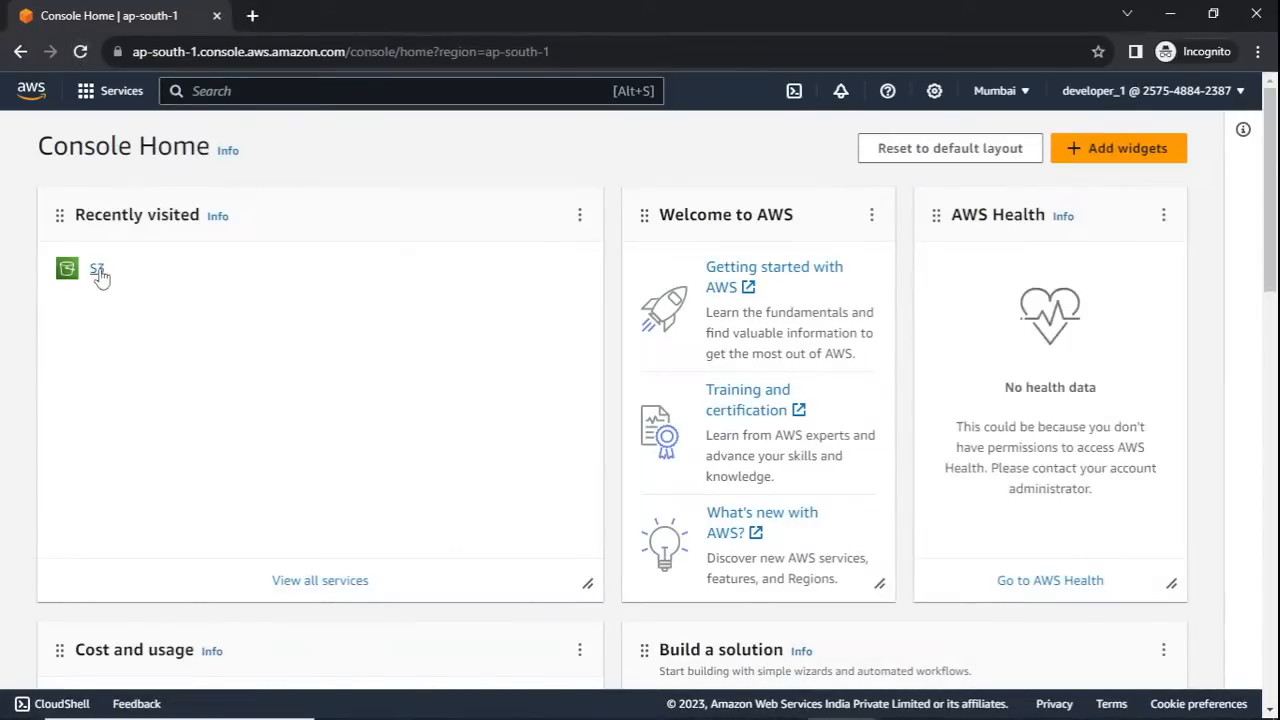
click(100, 277)
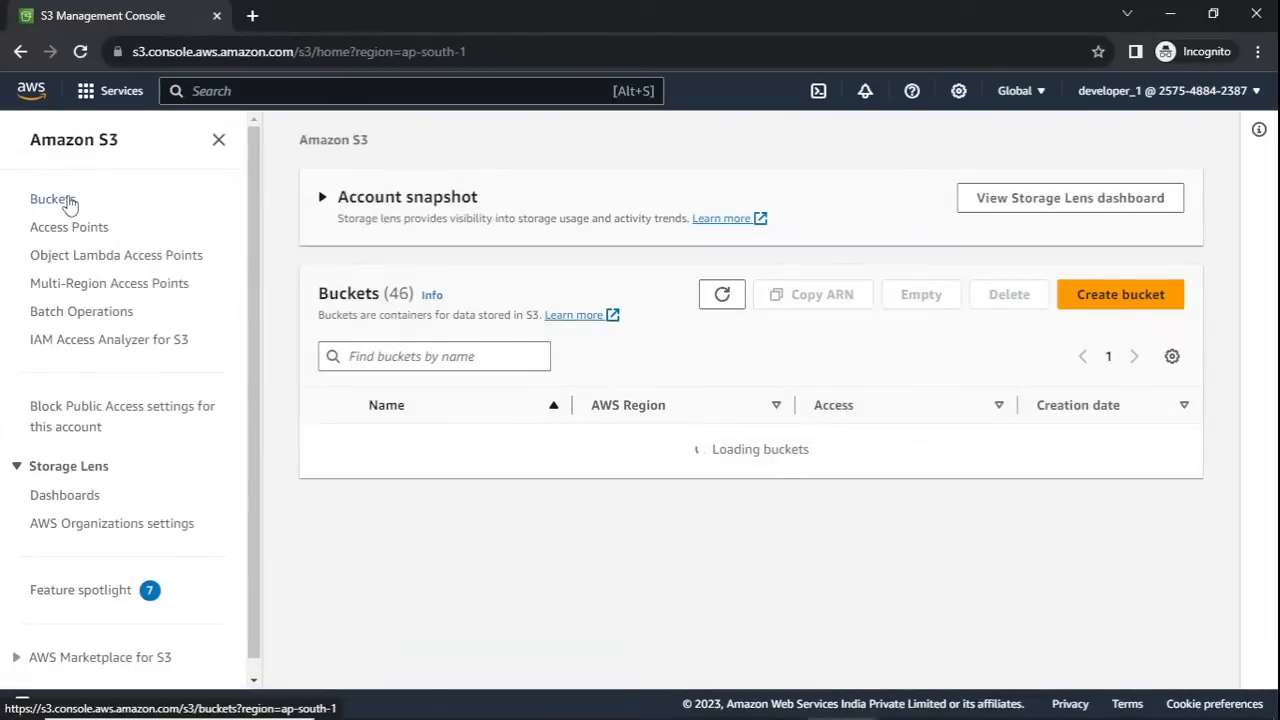
scroll(488, 462, down, 3)
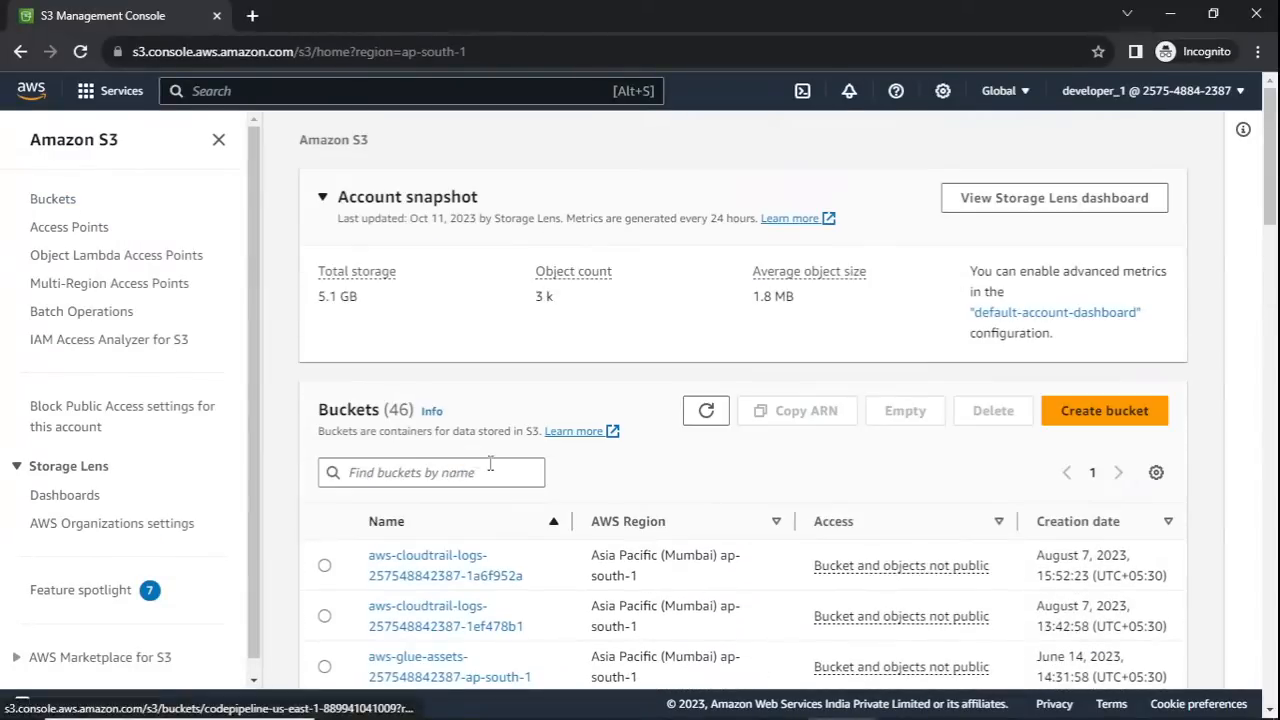
- Look through the full S3 bucket list available to developer_1
scroll(490, 463, down, 7)
scroll(490, 463, down, 8)
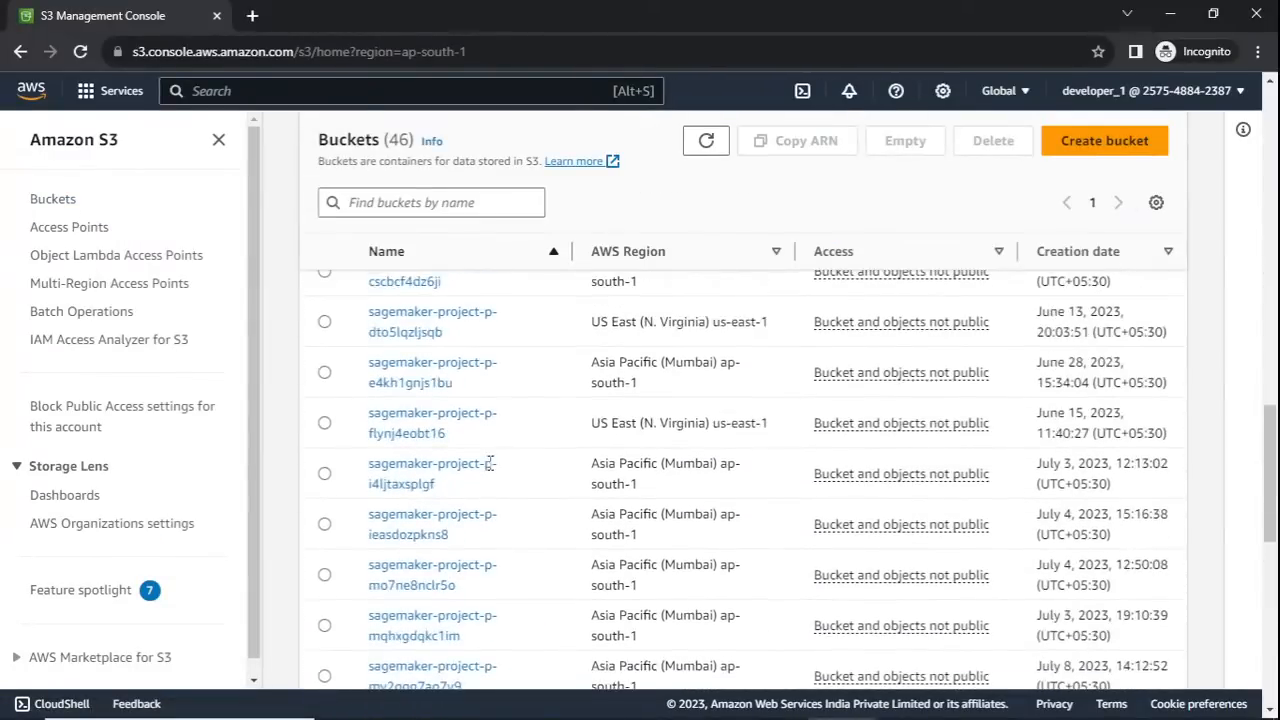
scroll(490, 463, up, 4)
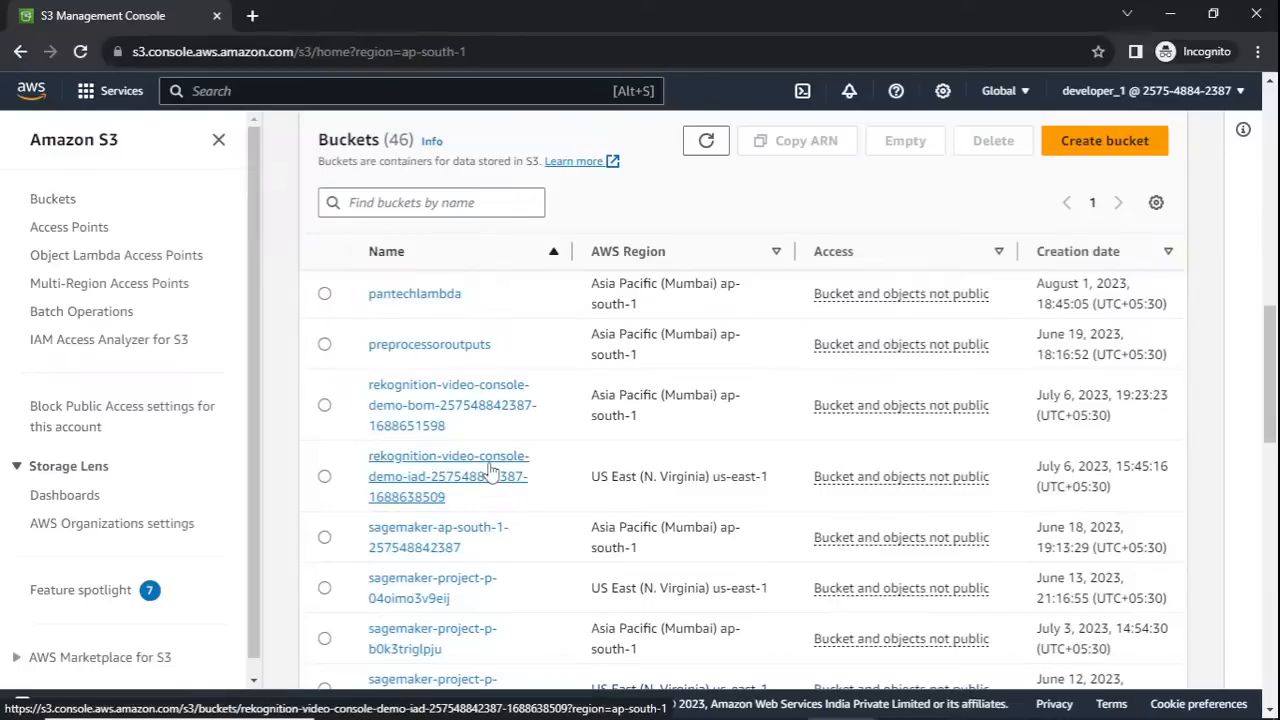
scroll(490, 470, up, 8)
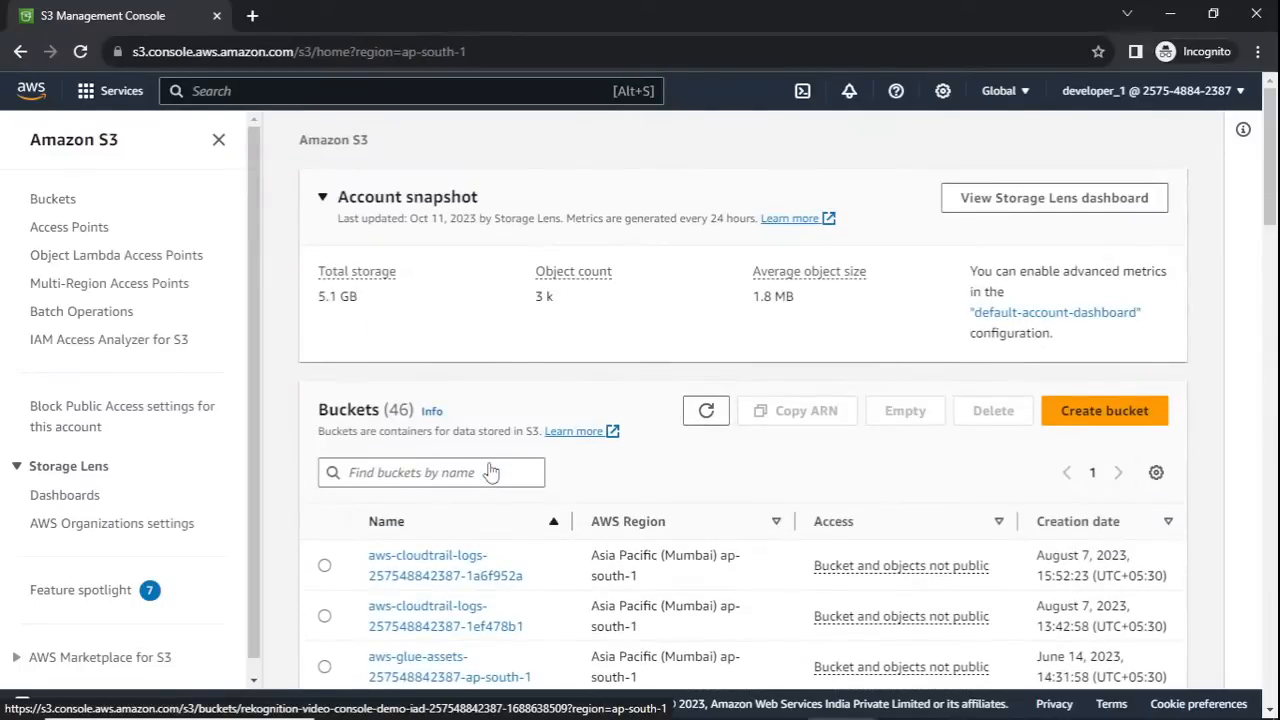
- Switch to the IAM window and remove the AmazonS3FullAccess policy from developer_1
key(super+Tab)
click(486, 204)
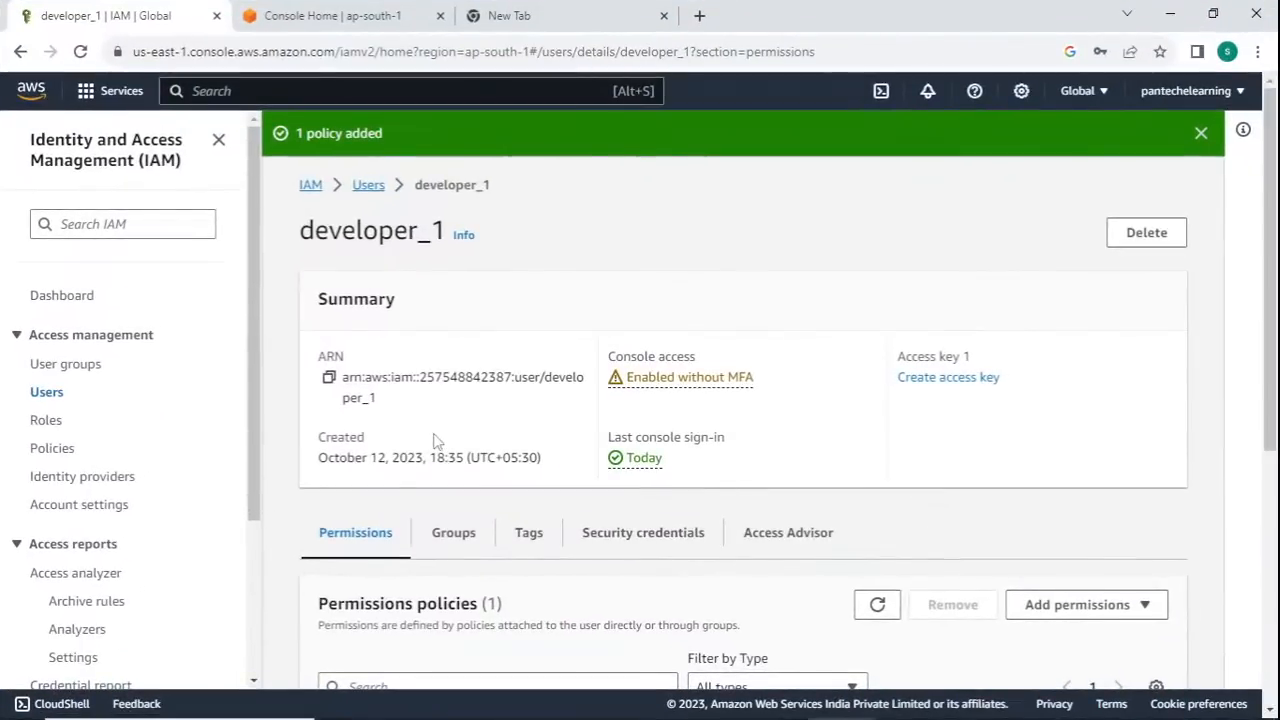
scroll(486, 510, down, 2)
scroll(510, 510, down, 3)
scroll(523, 513, up, 2)
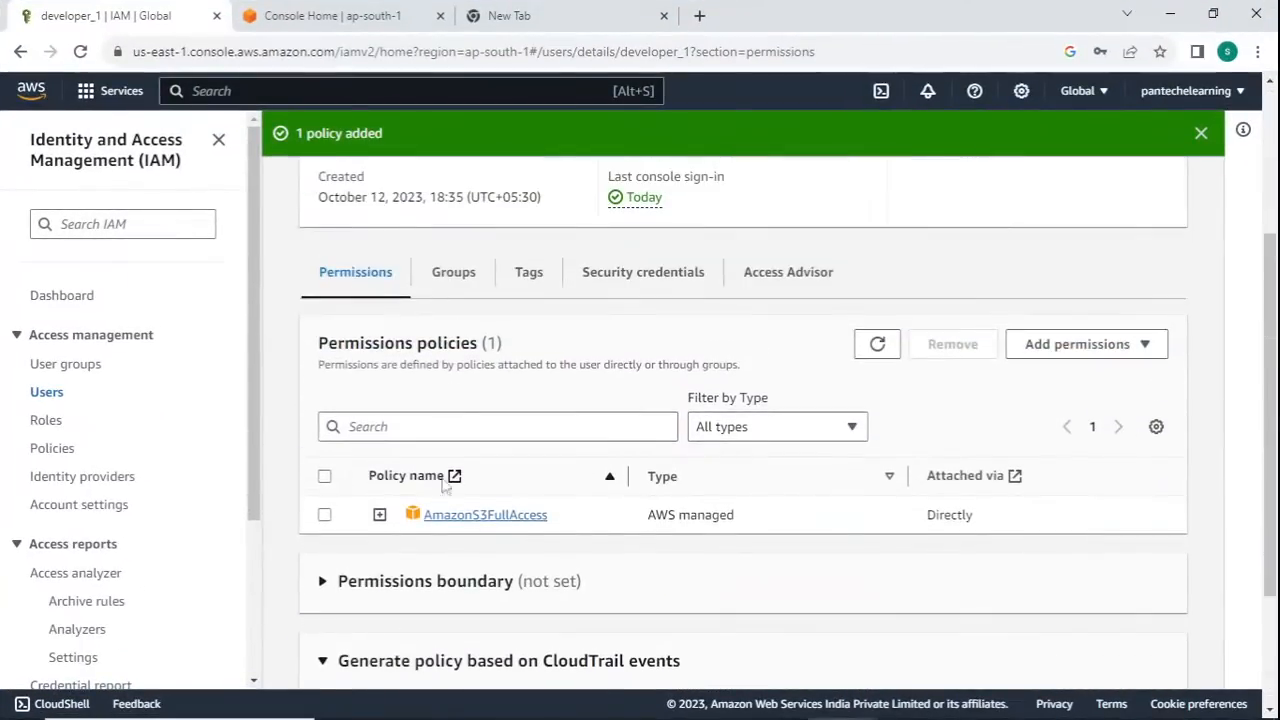
click(326, 515)
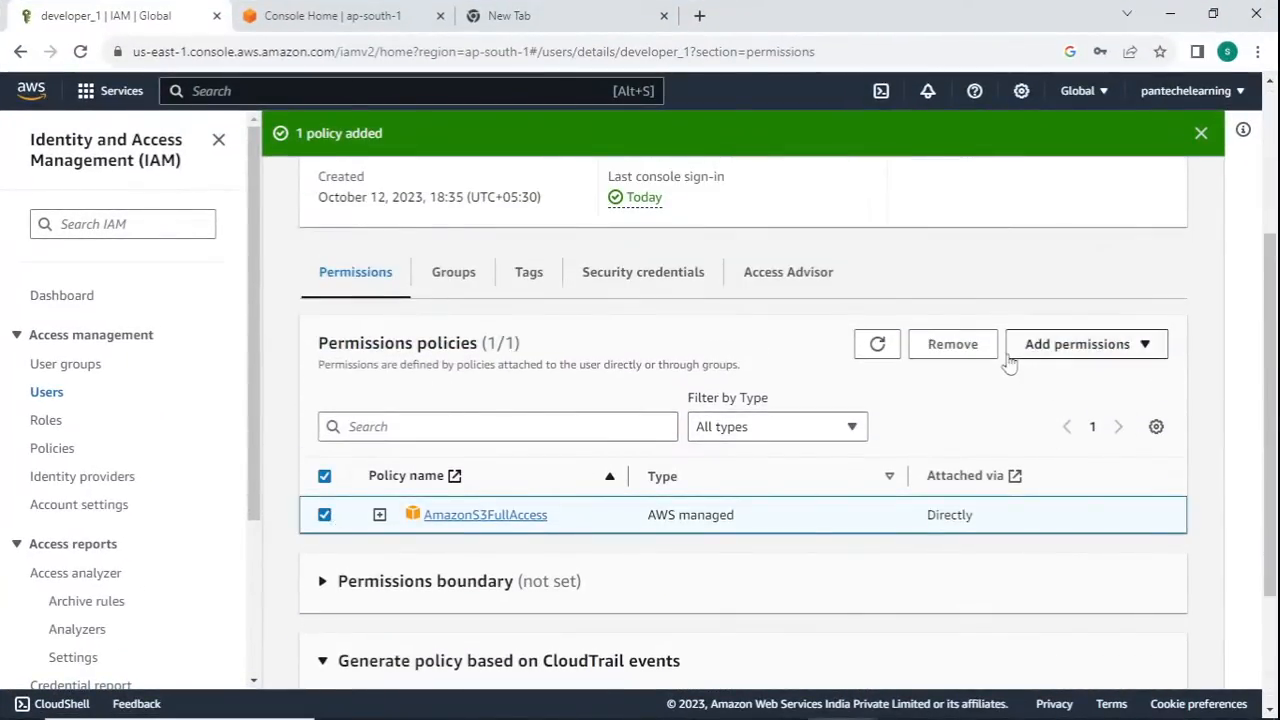
click(960, 352)
click(884, 465)
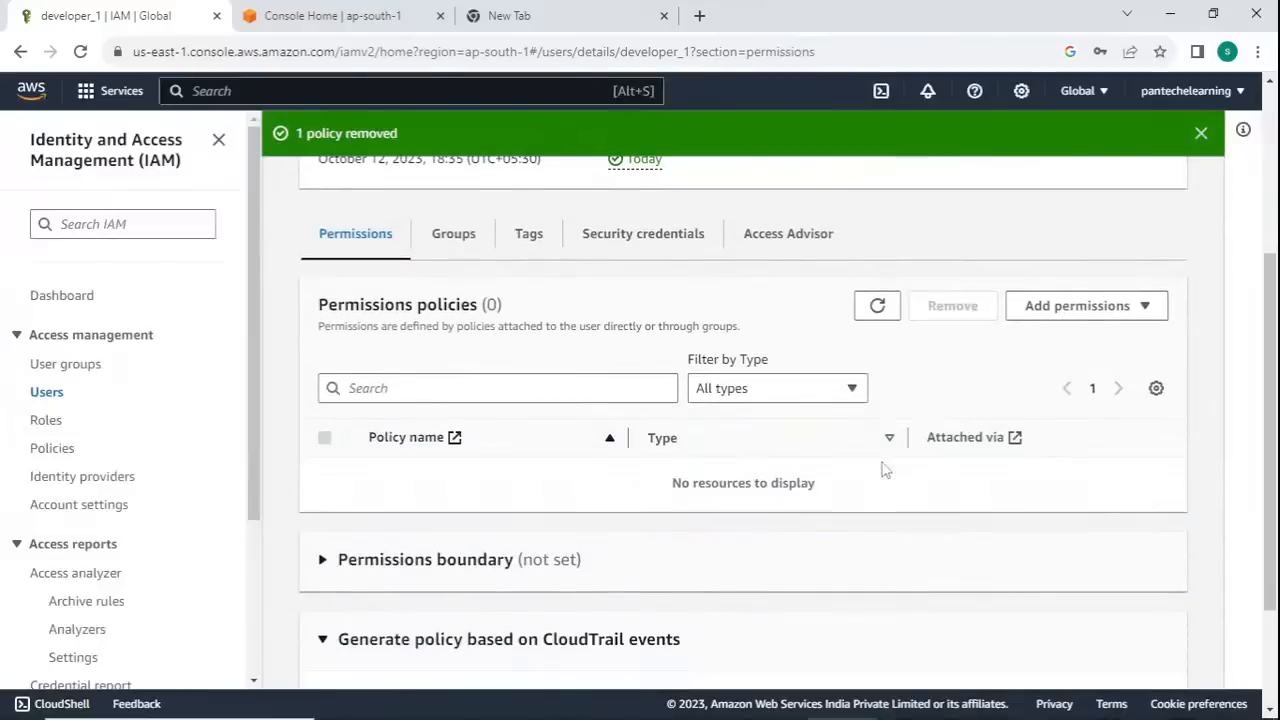
scroll(747, 477, up, 2)
- Switch to the Incognito window, reload the S3 page and return to Console Home
key(super+Tab)
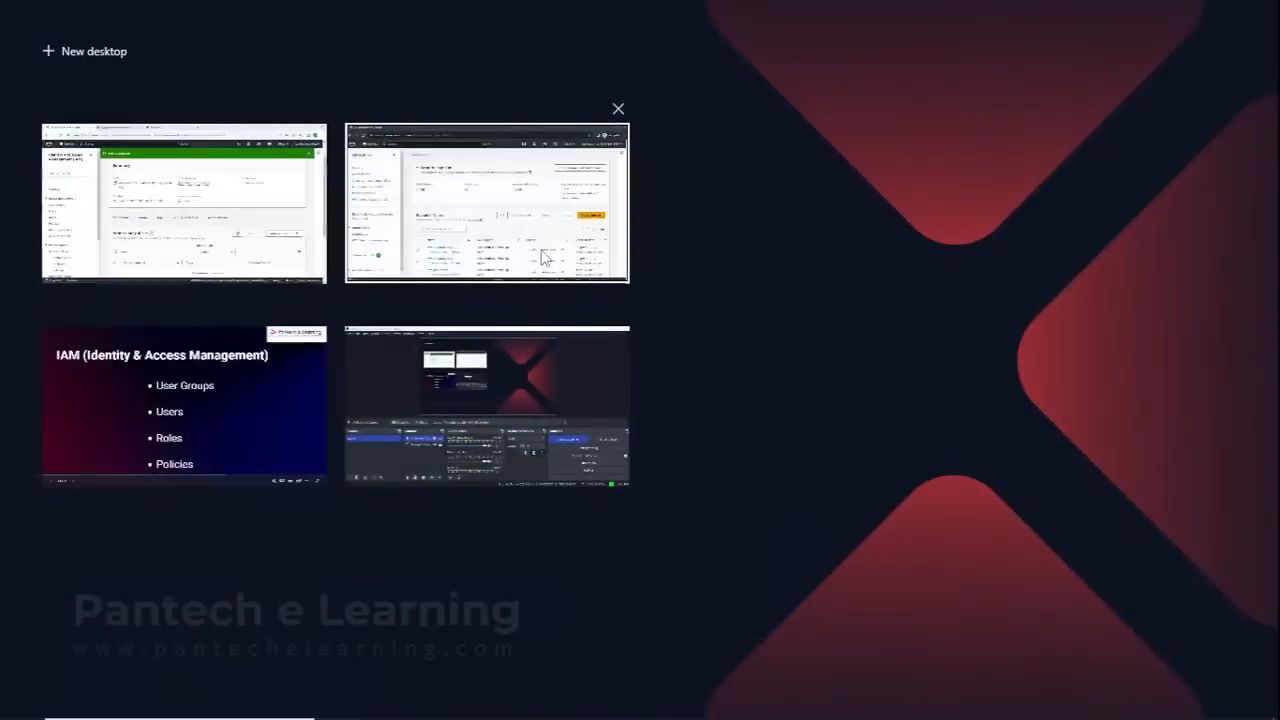
click(486, 200)
click(84, 63)
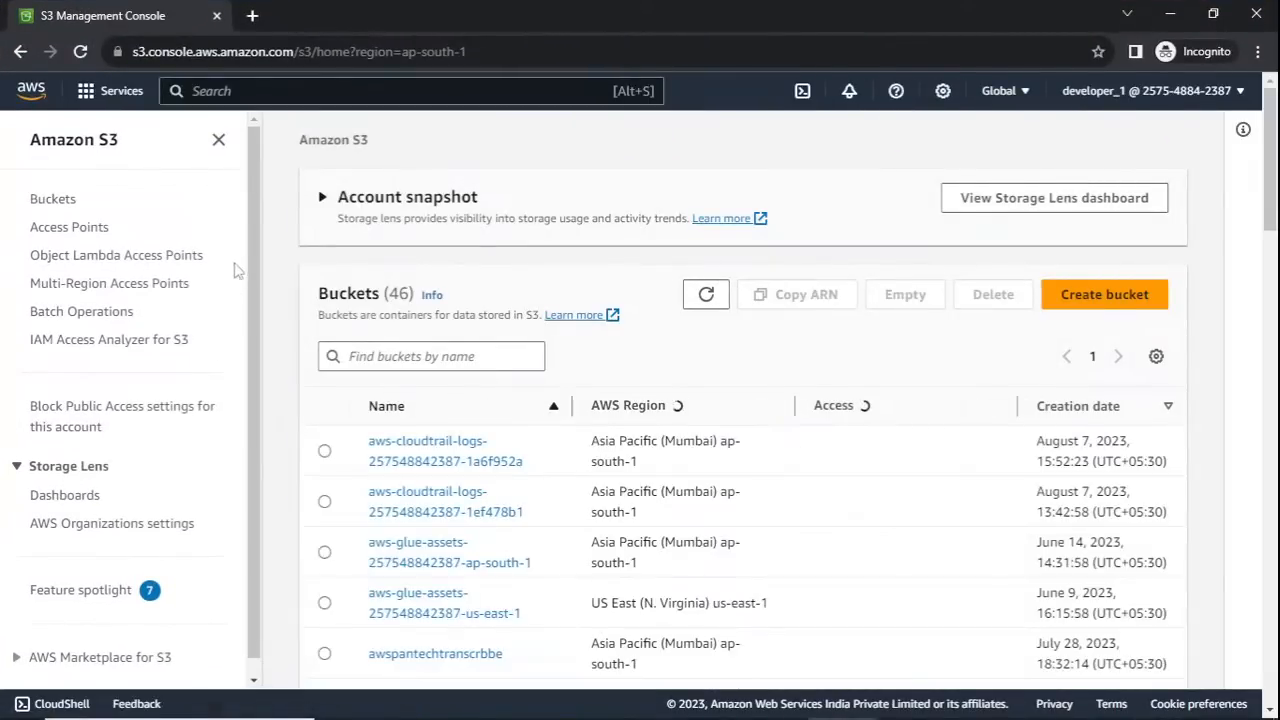
click(31, 88)
- Return to the IAM window, recheck developer_1's permissions policies and dismiss the policy notification
key(super+Tab)
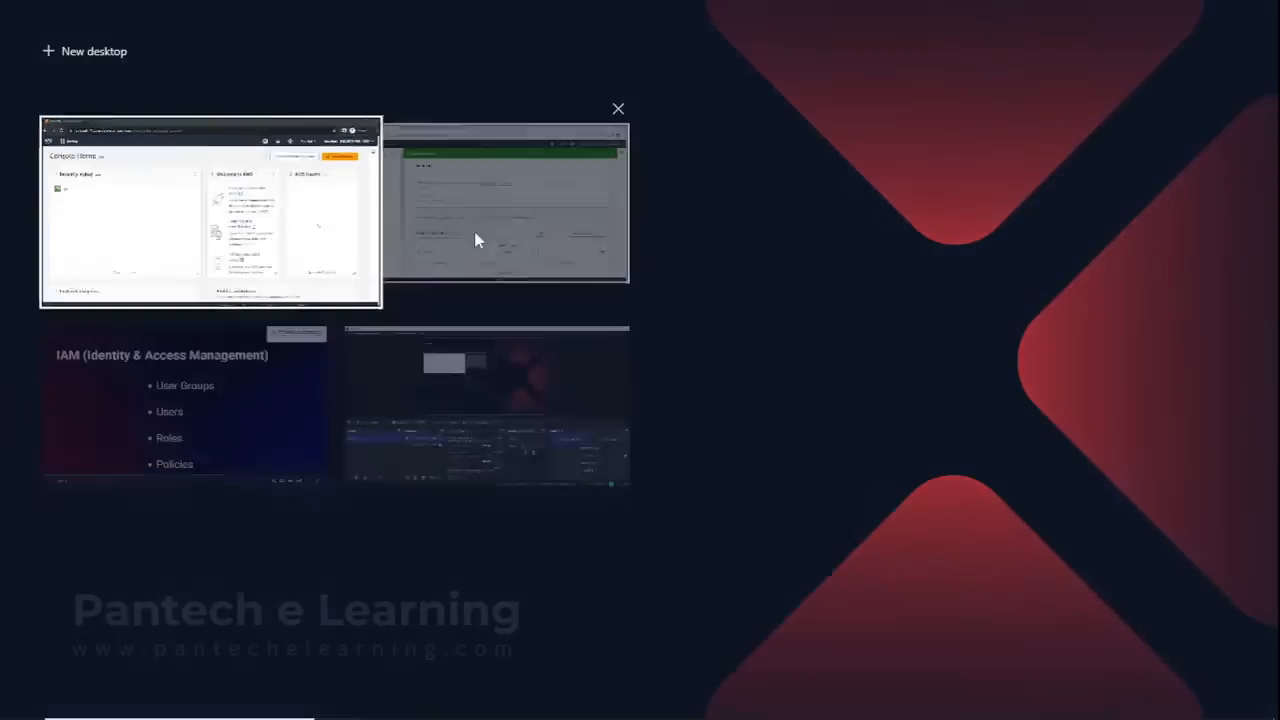
click(474, 232)
scroll(503, 555, down, 2)
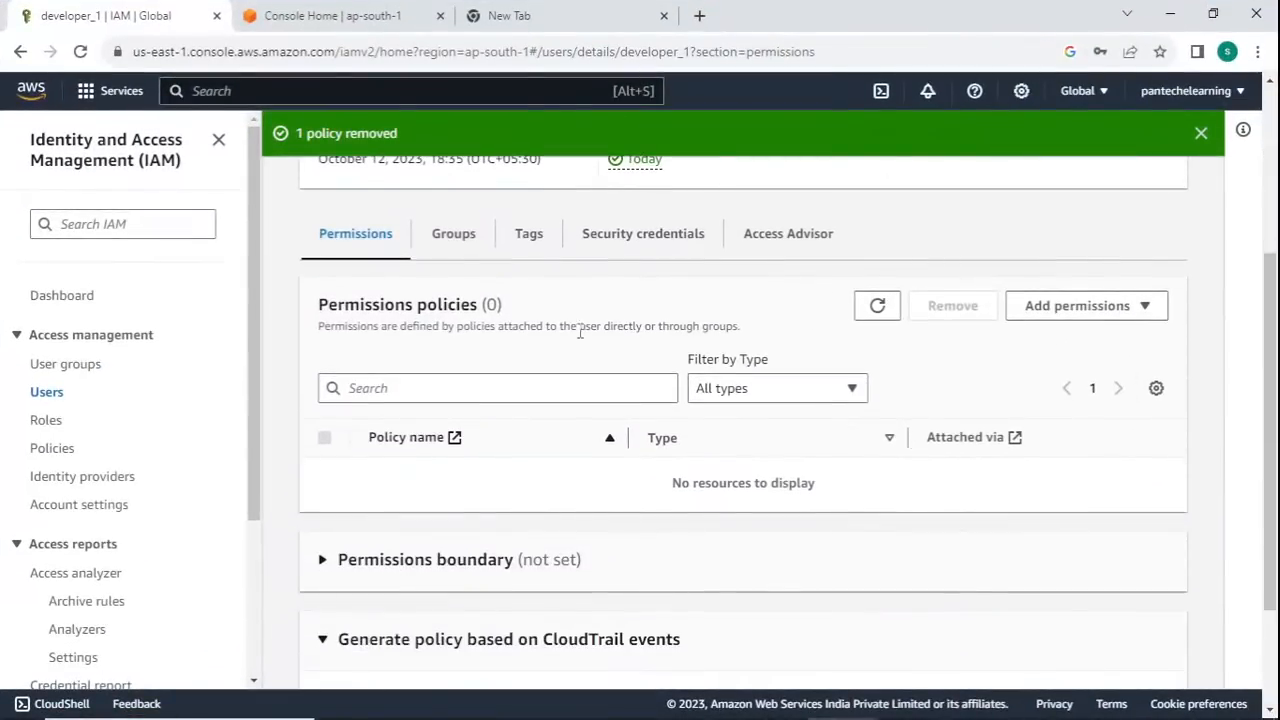
scroll(743, 274, up, 3)
click(1201, 137)
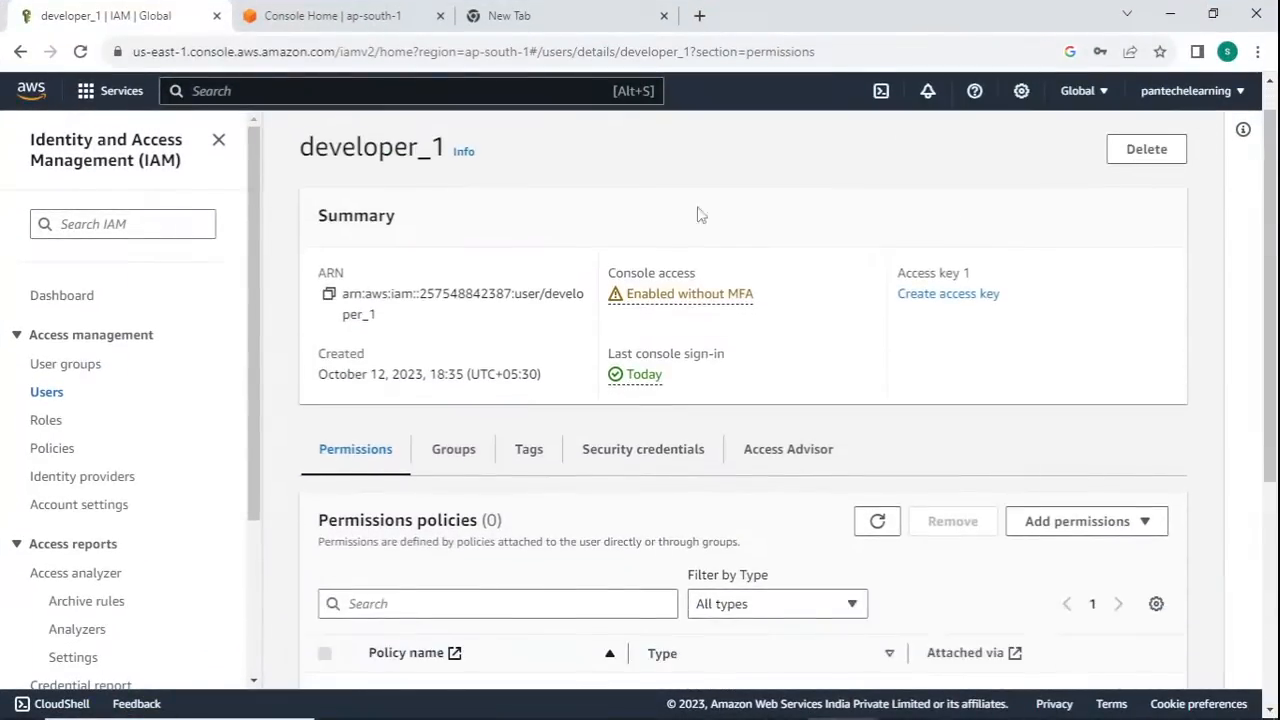
- Switch to the Incognito window, reload Console Home and open the S3 bucket list as developer_1
key(super+Tab)
click(399, 206)
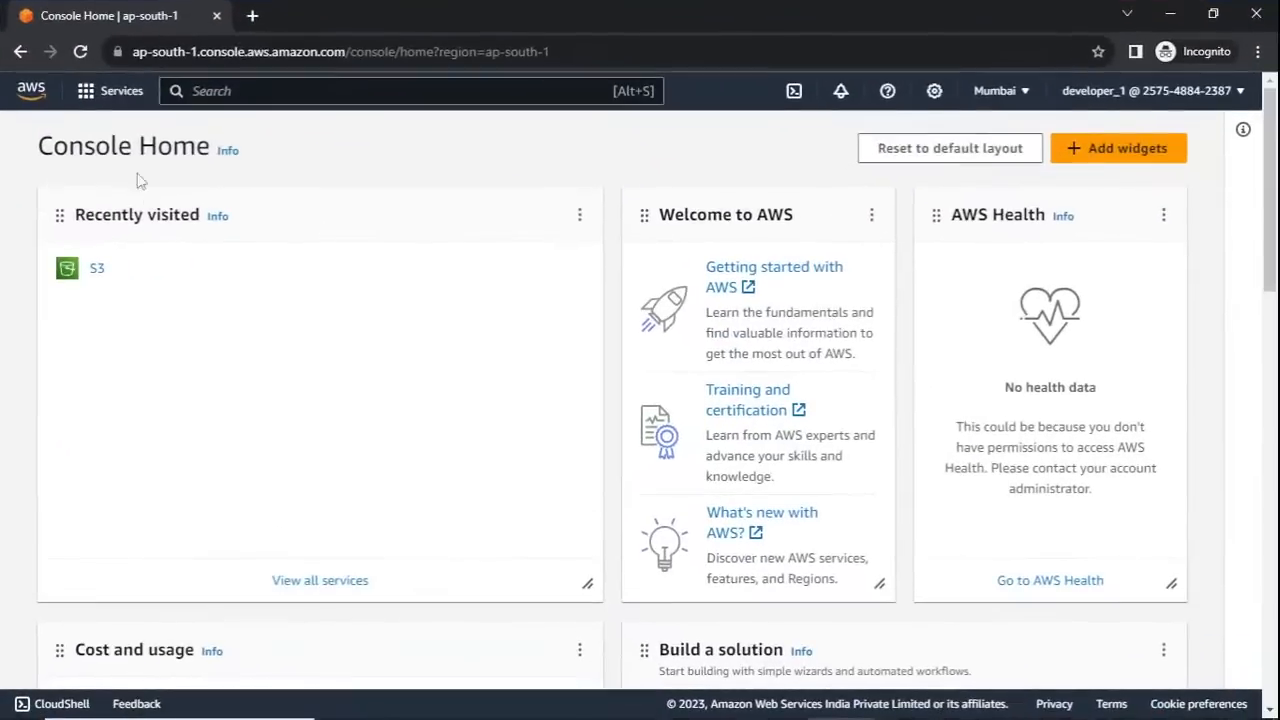
click(80, 51)
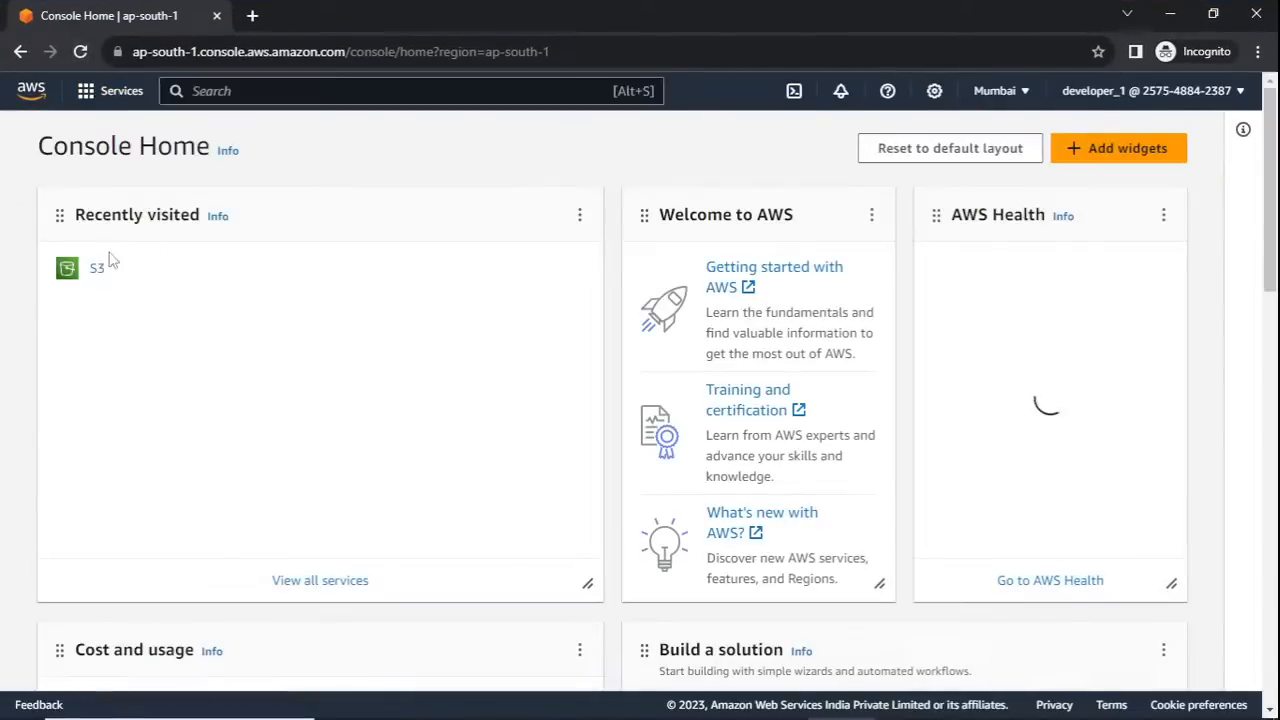
click(96, 270)
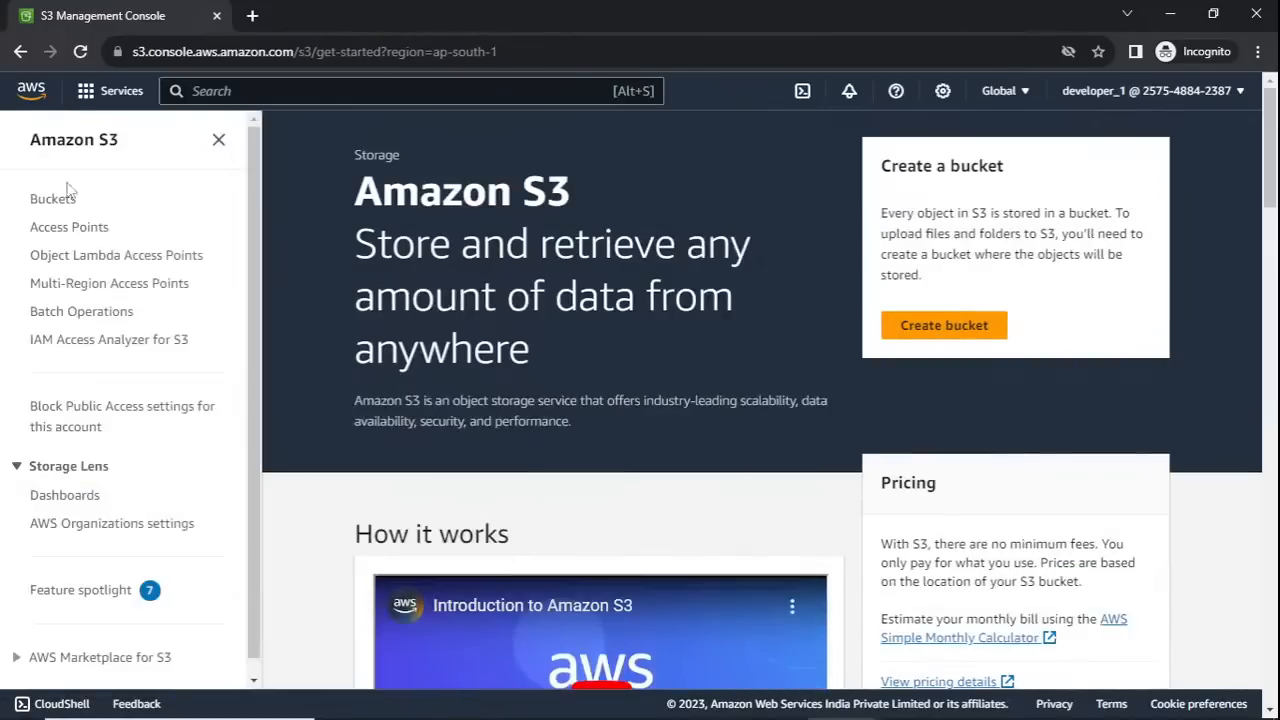
click(57, 198)
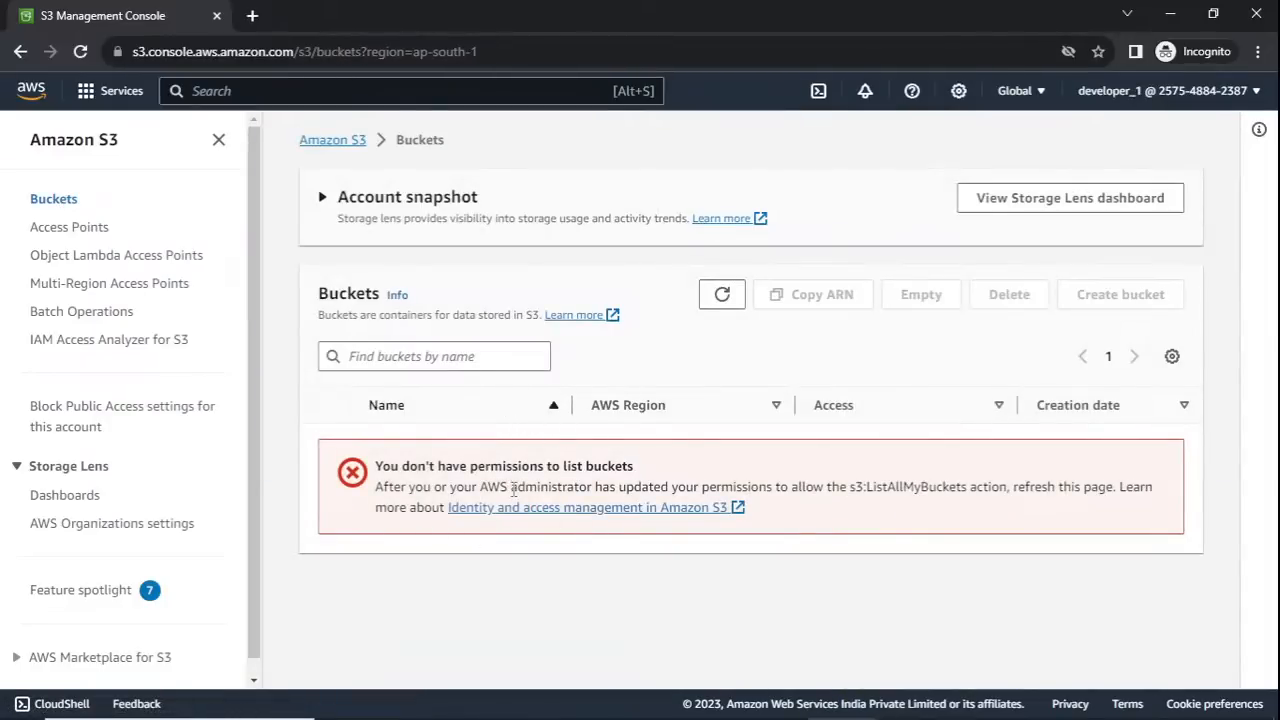
- Switch to the IAM window and start creating a new user group
key(super+Tab)
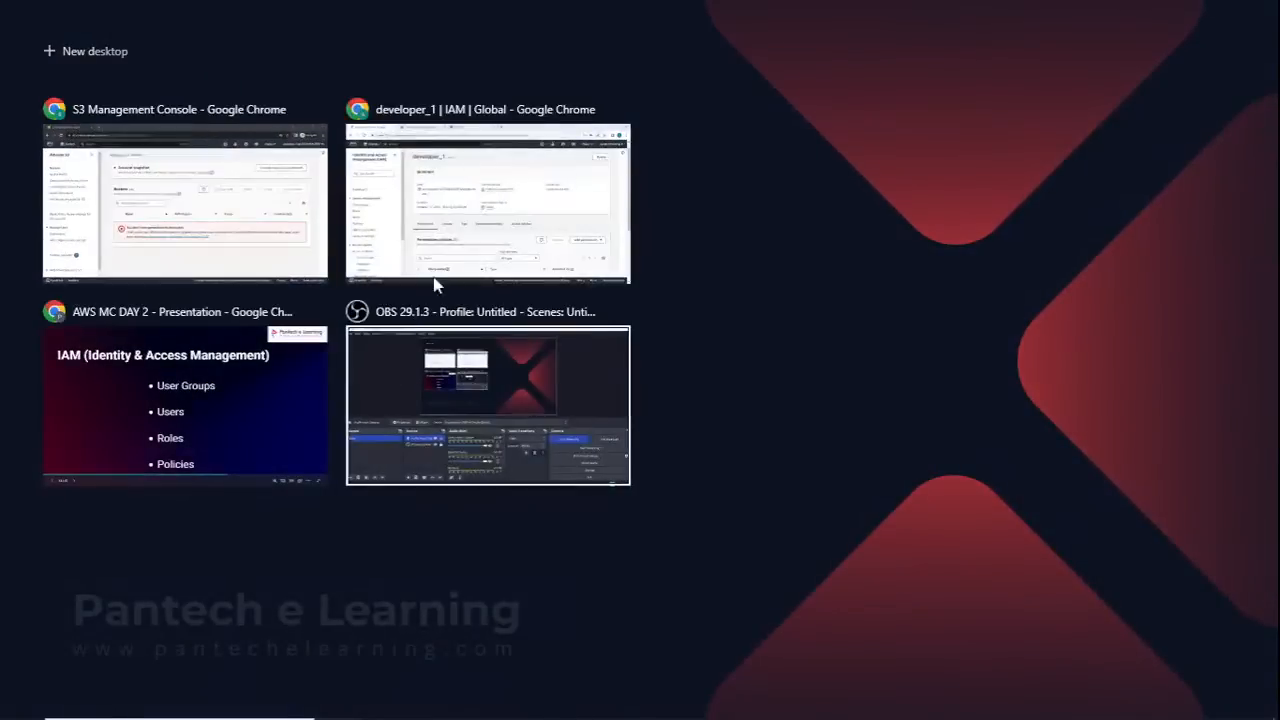
click(488, 200)
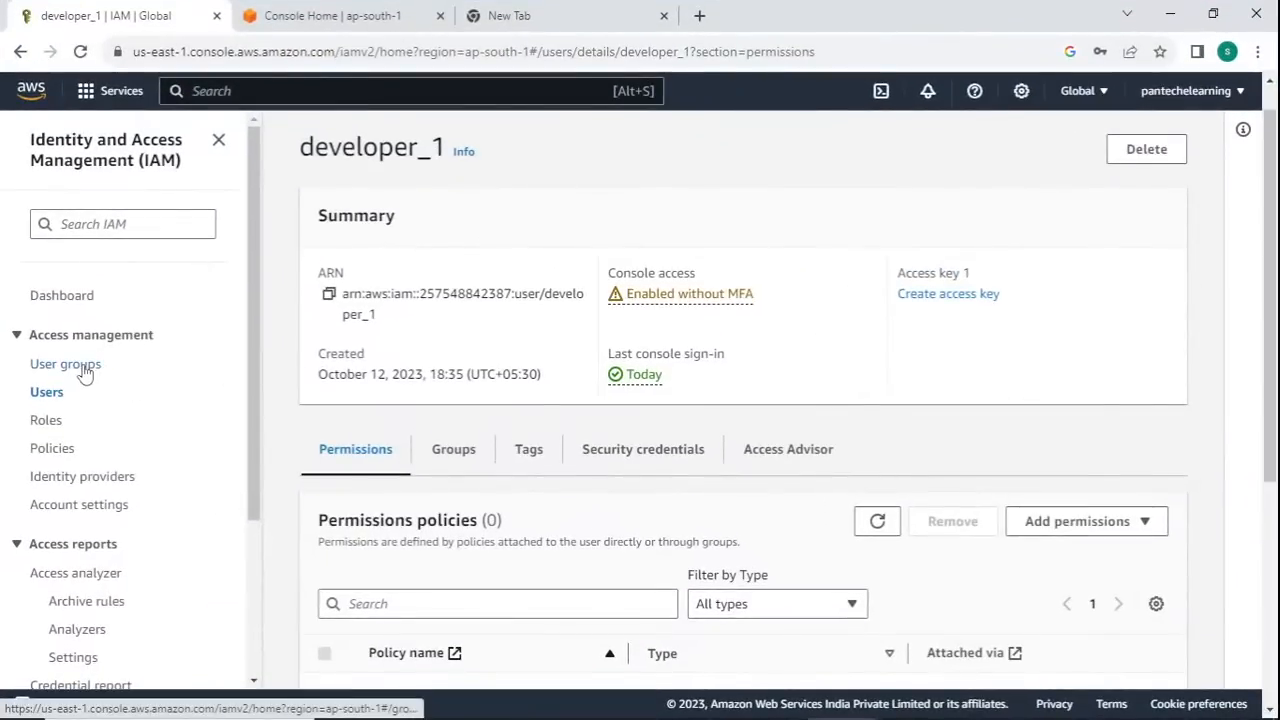
click(66, 364)
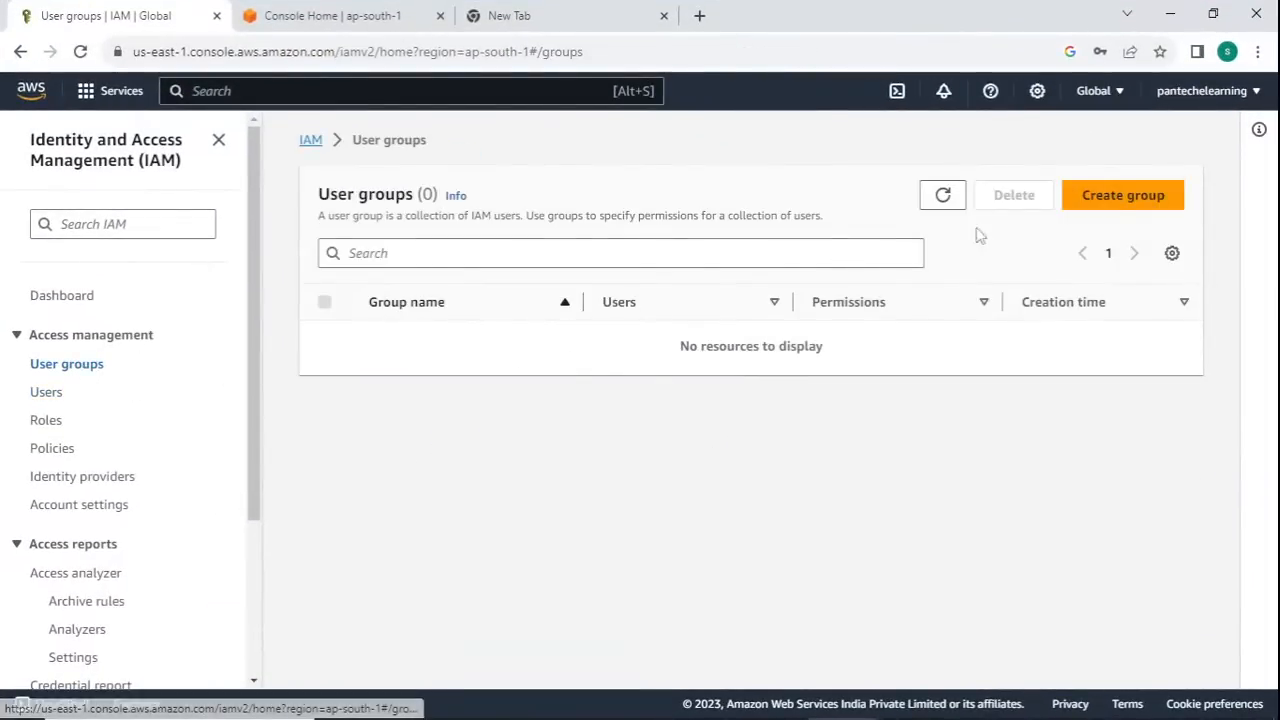
click(1115, 203)
- Name the user group Developers and try selecting users to add to it
click(465, 350)
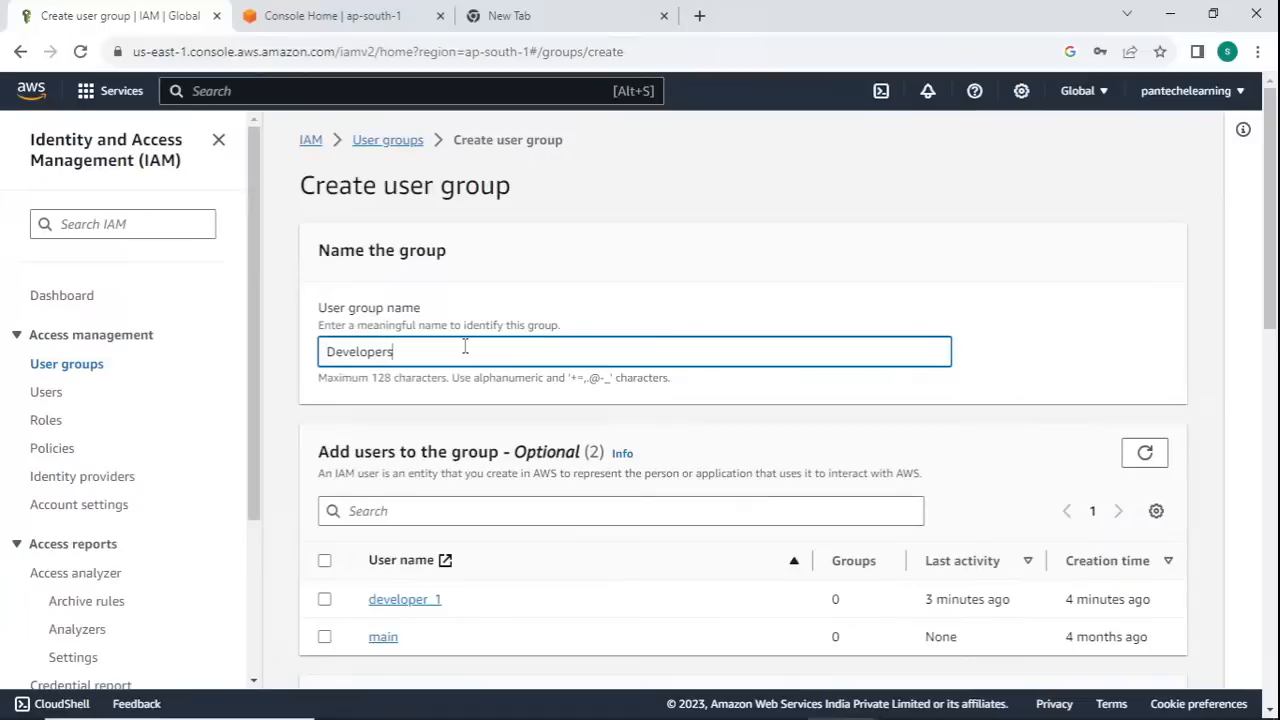
scroll(465, 347, down, 1)
click(324, 505)
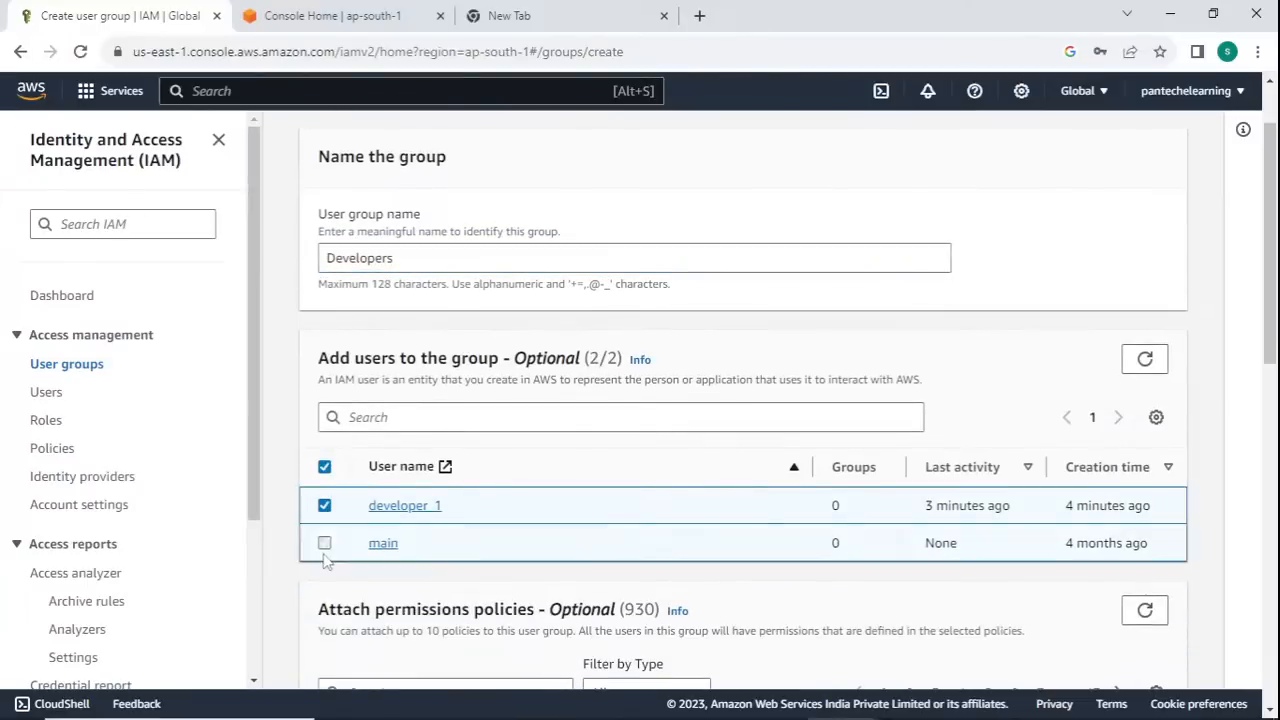
- Search the group's permissions policies for ec2, widen the policy name column and select AmazonEC2ContainerRegistryReadOnly
scroll(460, 478, down, 6)
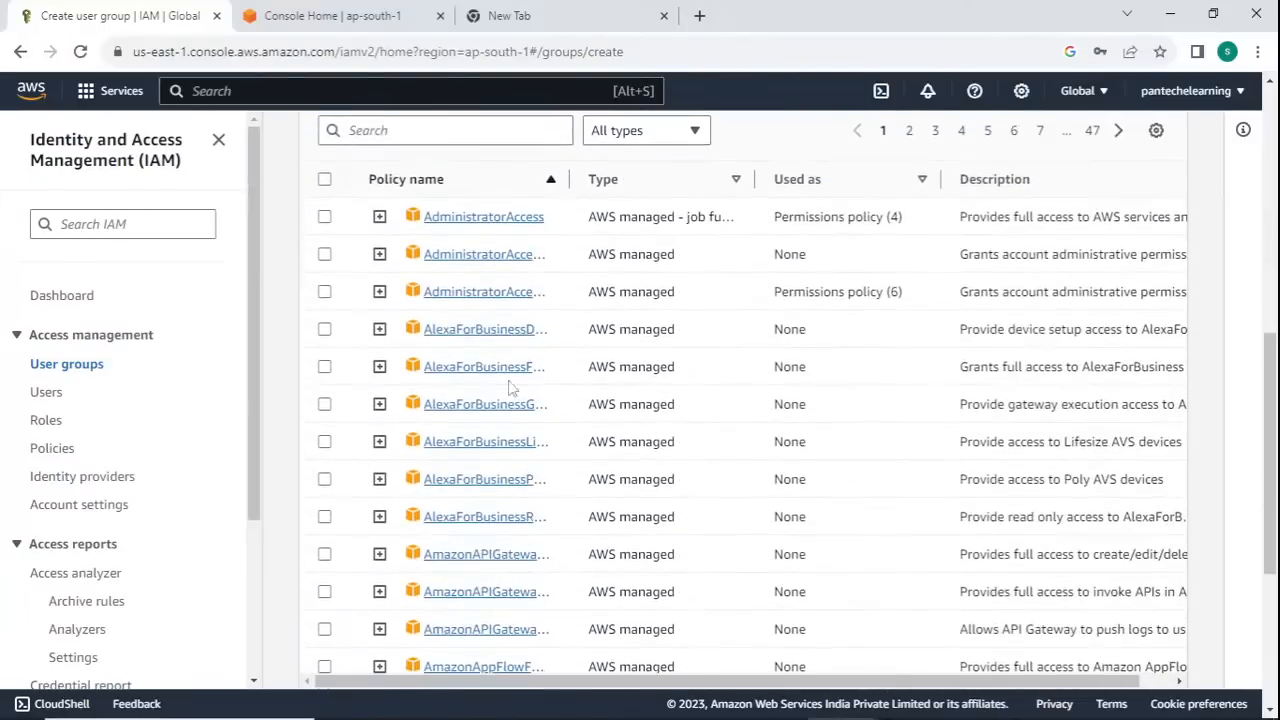
scroll(490, 340, up, 2)
click(456, 318)
text(ec2)
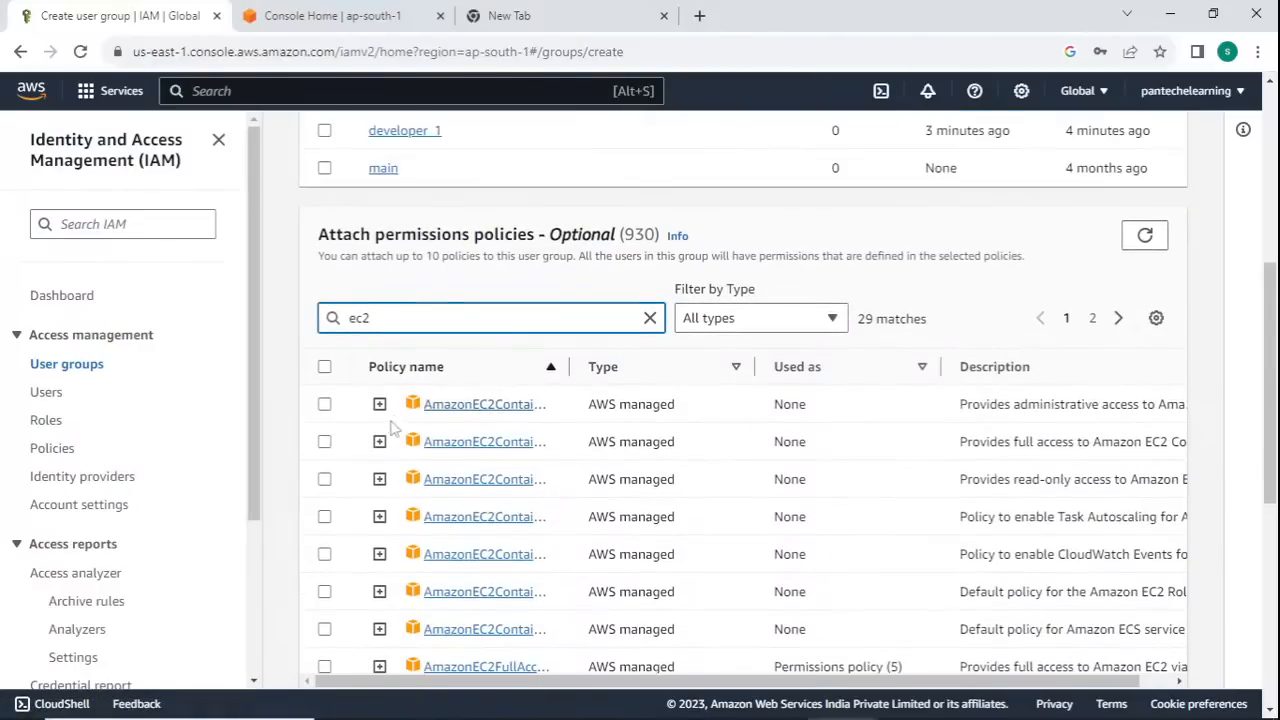
drag(570, 366, 875, 366)
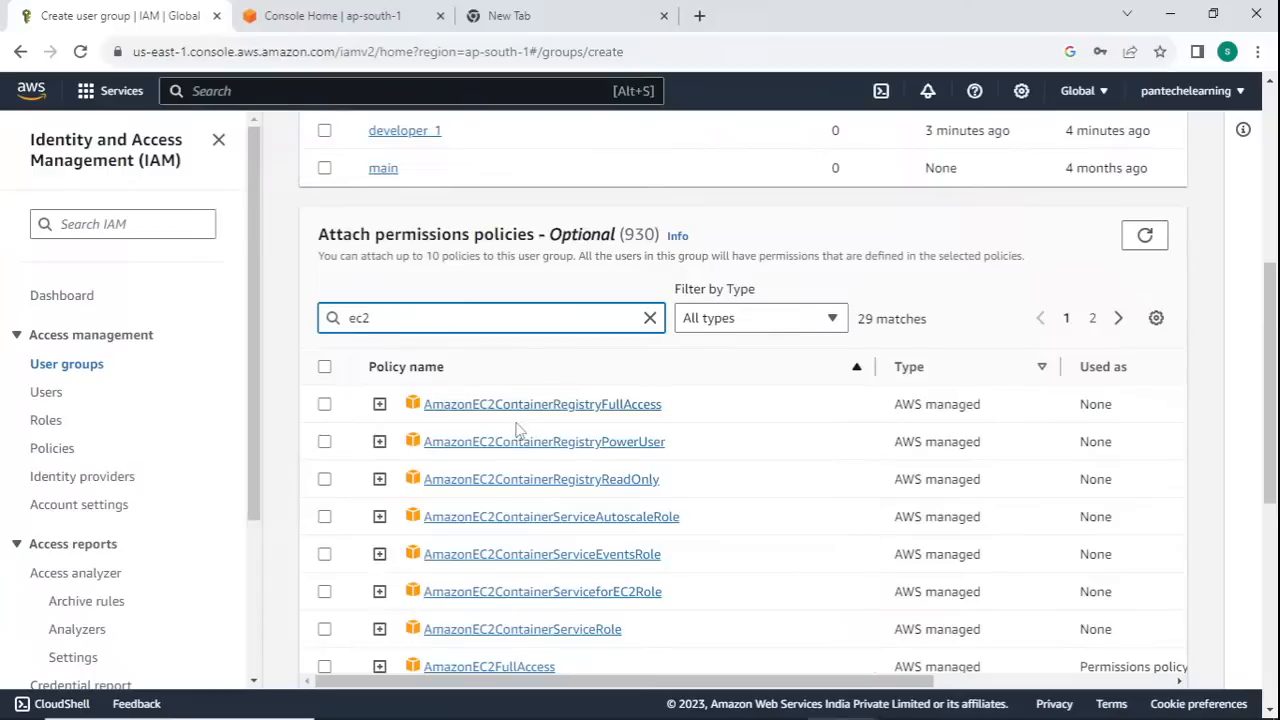
click(325, 479)
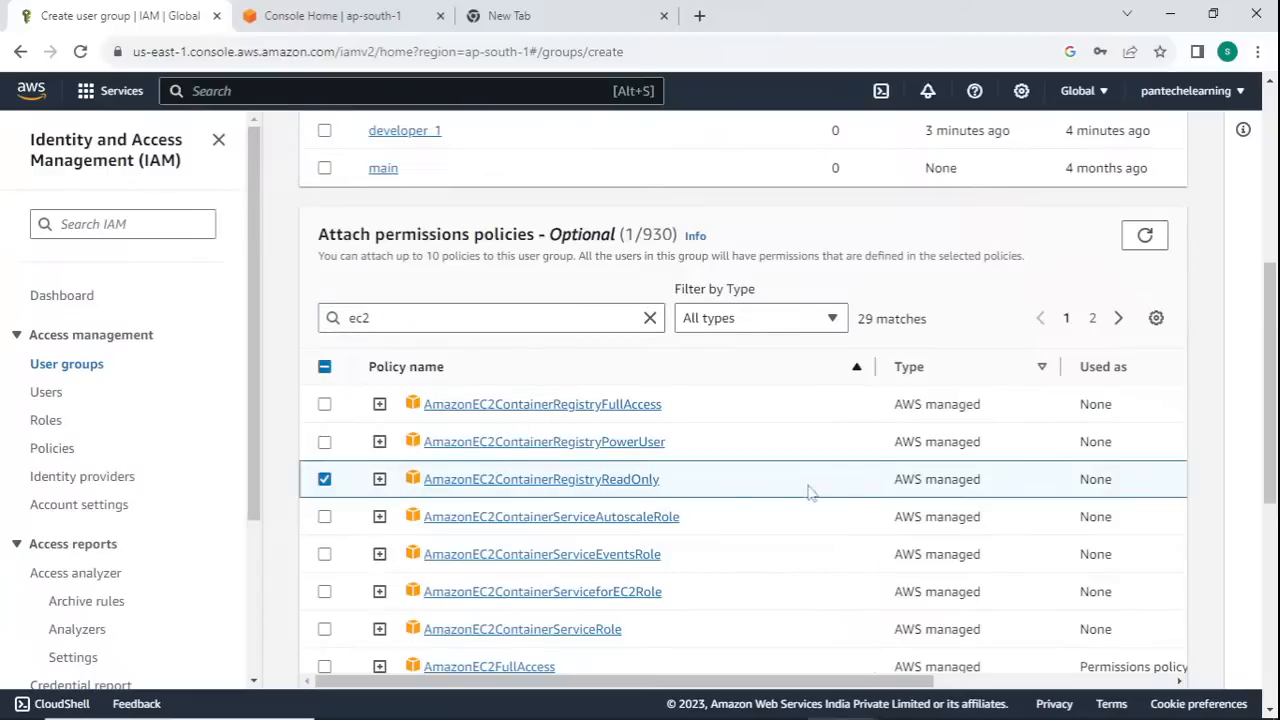
- Examine the AmazonEC2ContainerRegistryReadOnly policy's permissions, attached entities, versions and access advisor, and return to the user group form
click(620, 481)
scroll(560, 455, down, 1)
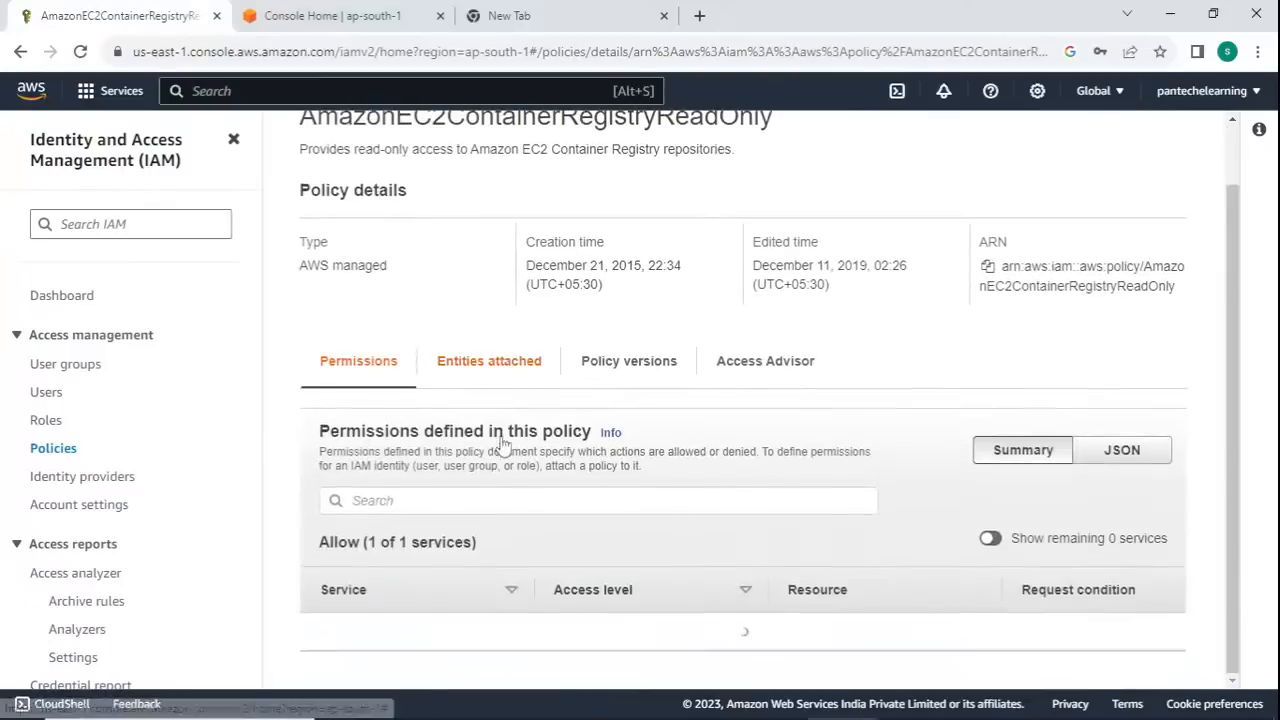
click(511, 364)
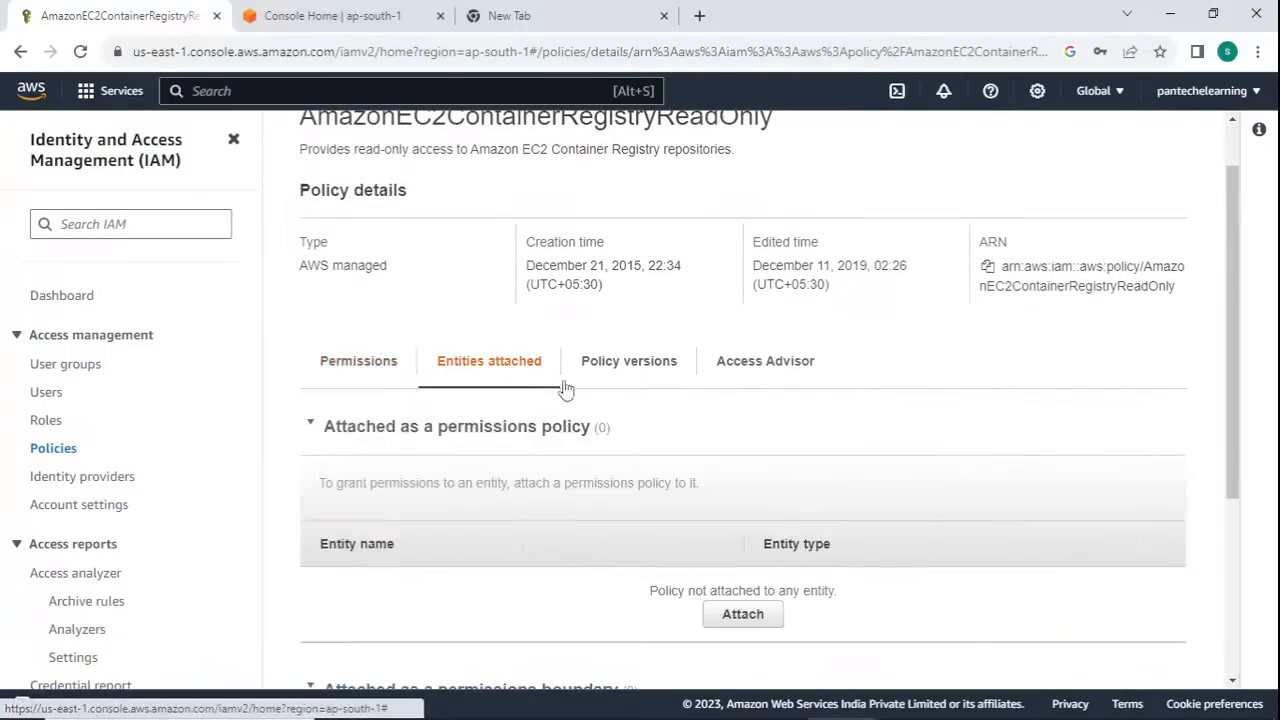
scroll(580, 390, down, 3)
scroll(725, 317, up, 2)
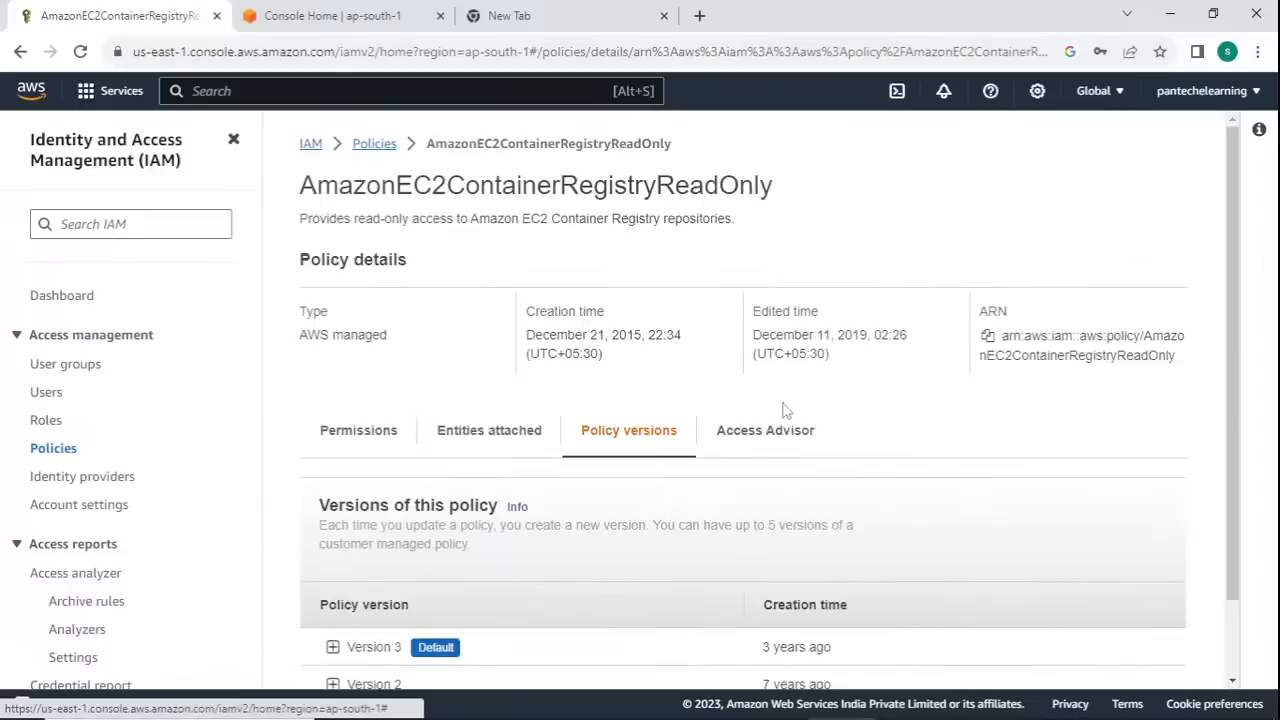
click(778, 436)
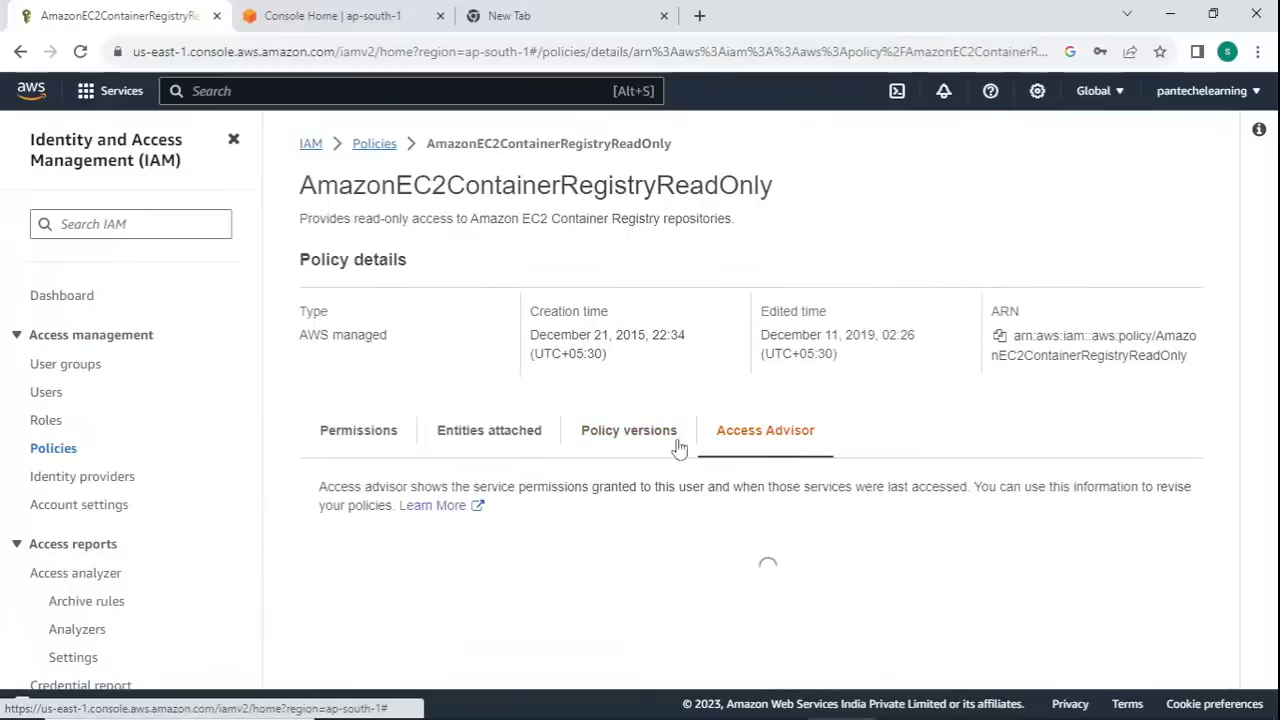
click(342, 435)
click(18, 55)
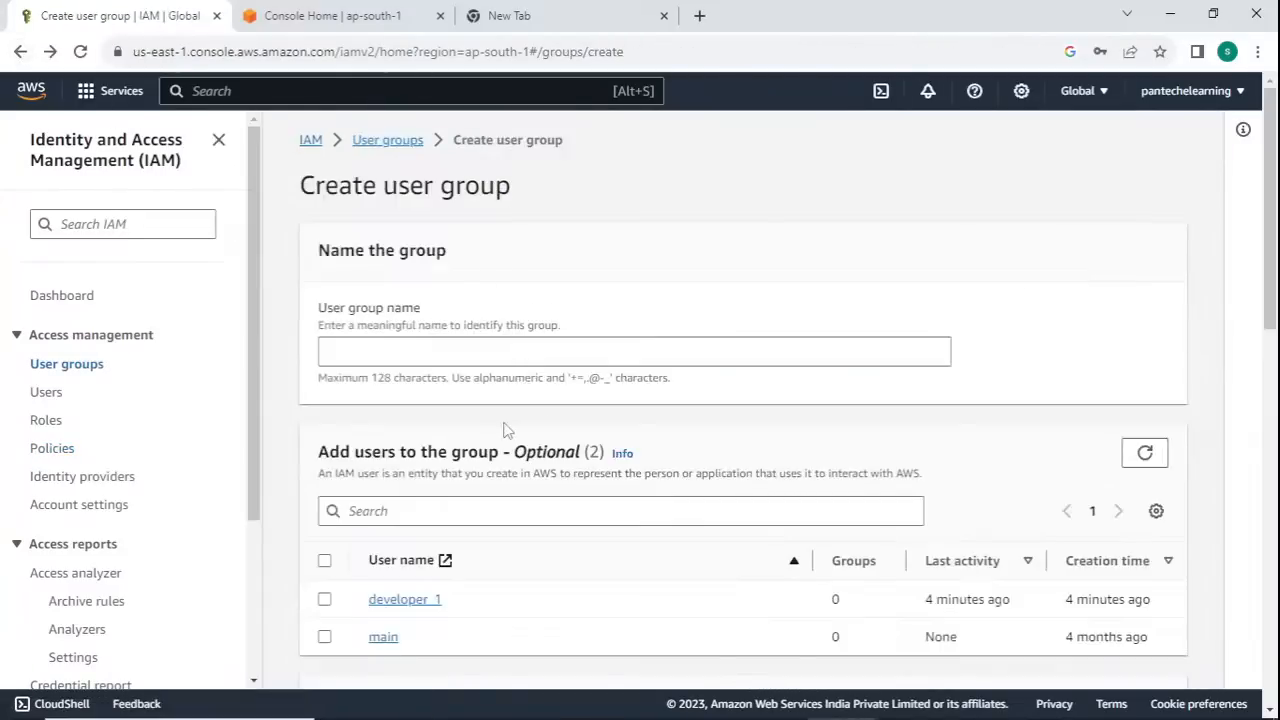
- Select both developer_1 and main for the new group and enter Developers as its name
scroll(505, 428, down, 3)
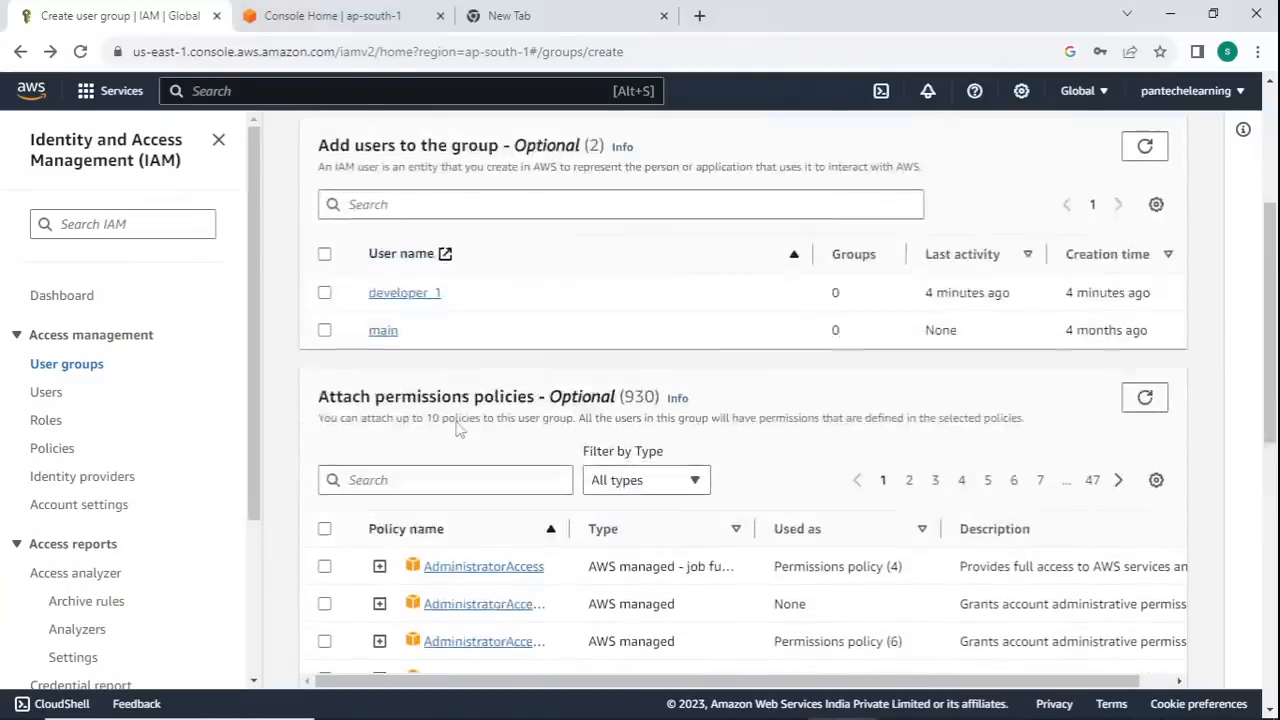
scroll(458, 428, up, 2)
click(324, 466)
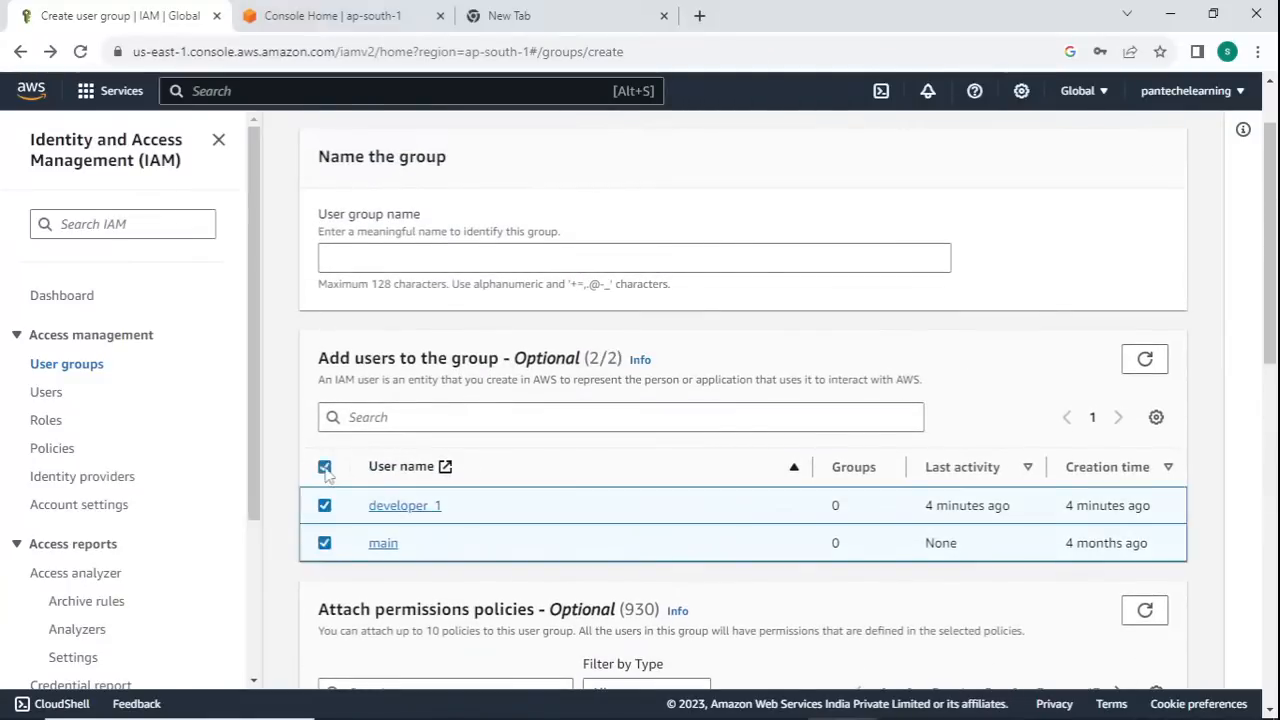
scroll(410, 428, up, 1)
click(443, 349)
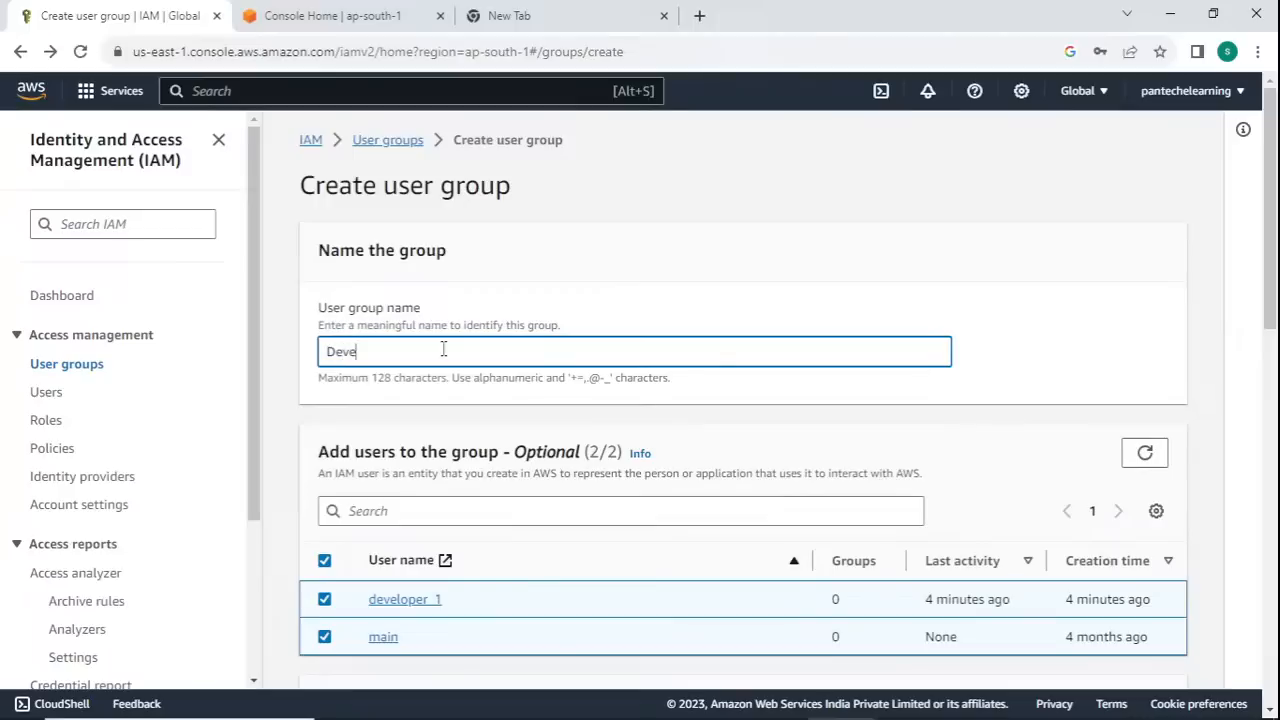
- Search the permissions policies for ec2, widen the policy name column, attach AmazonEC2ContainerRegistryFullAccess and create the user group
scroll(443, 349, down, 5)
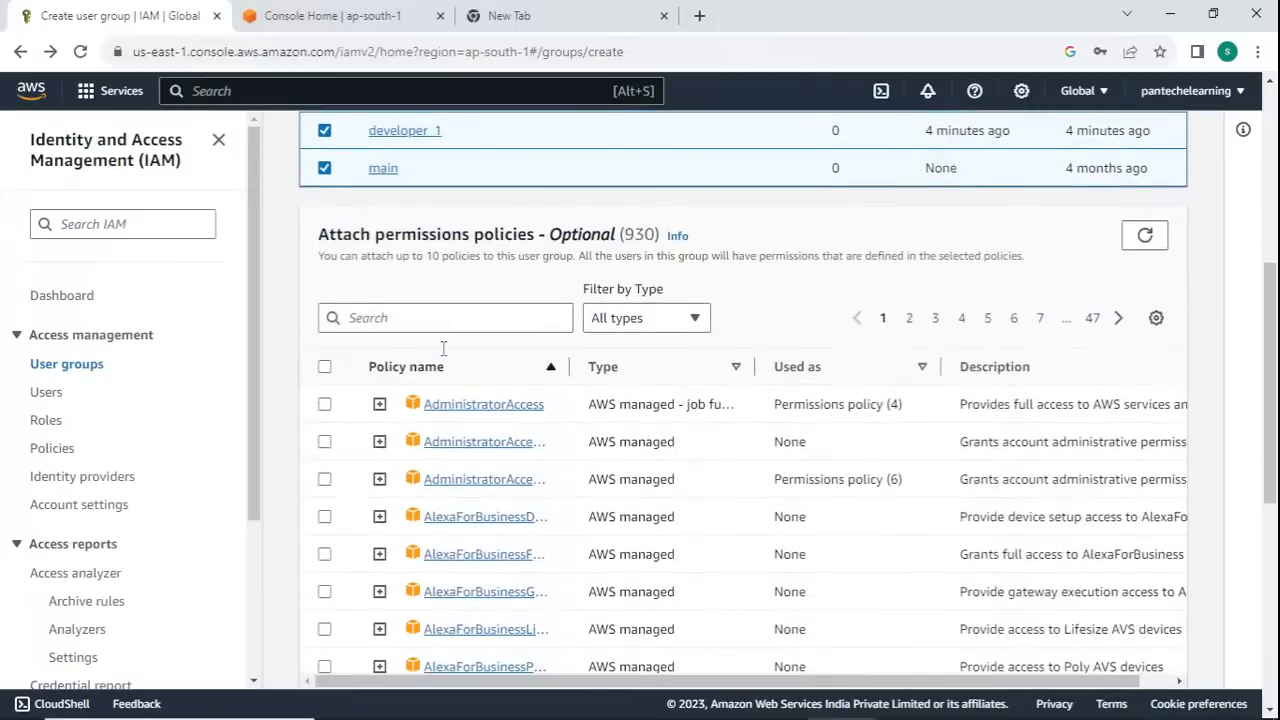
click(486, 318)
text(ec2)
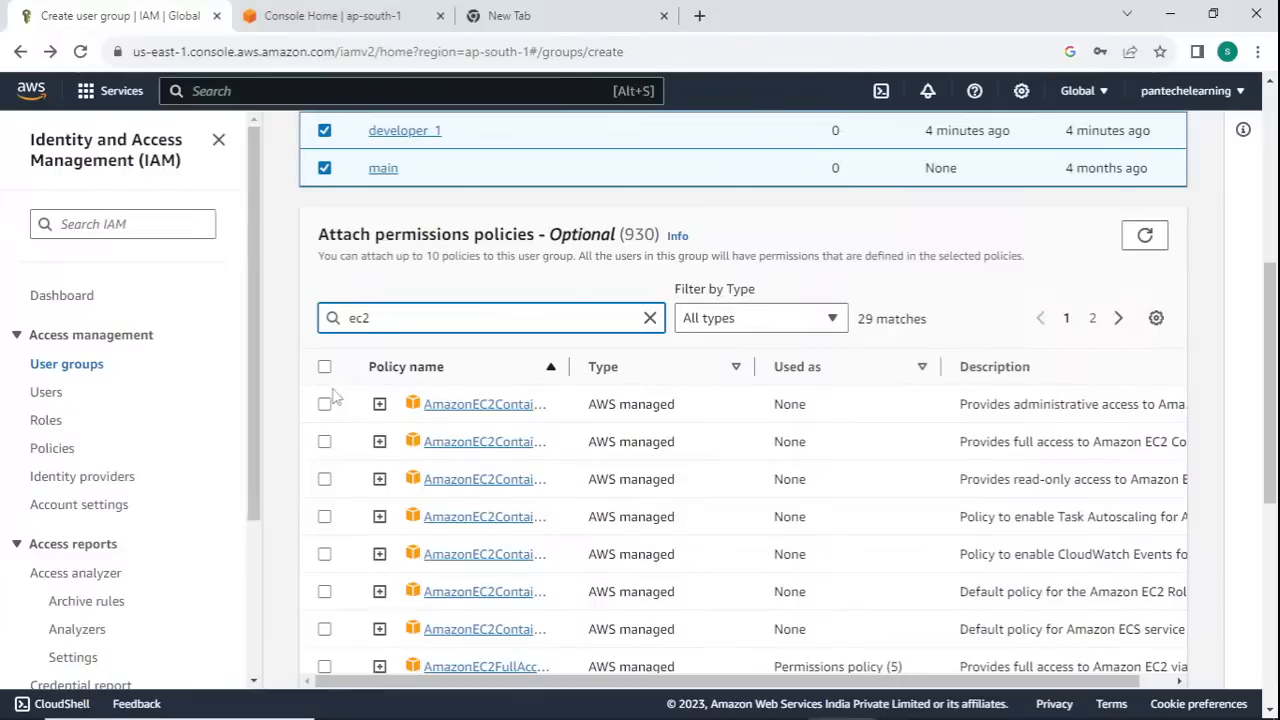
click(332, 398)
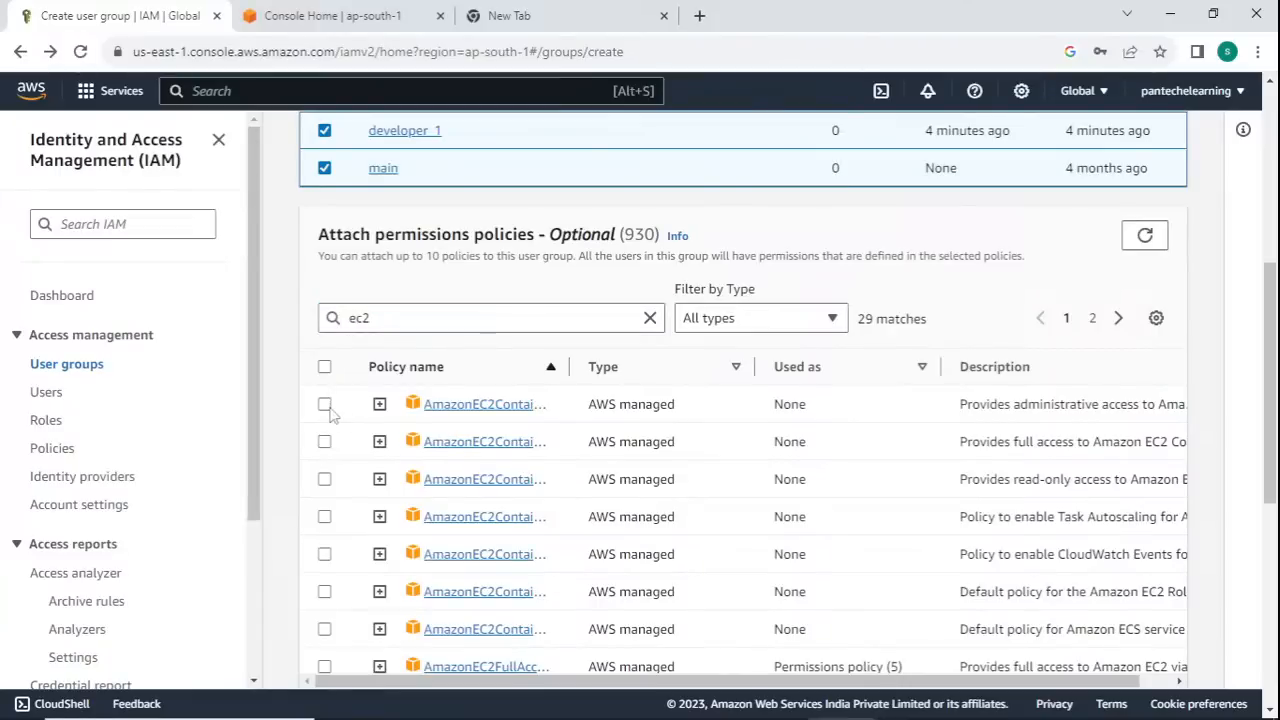
drag(569, 366, 695, 366)
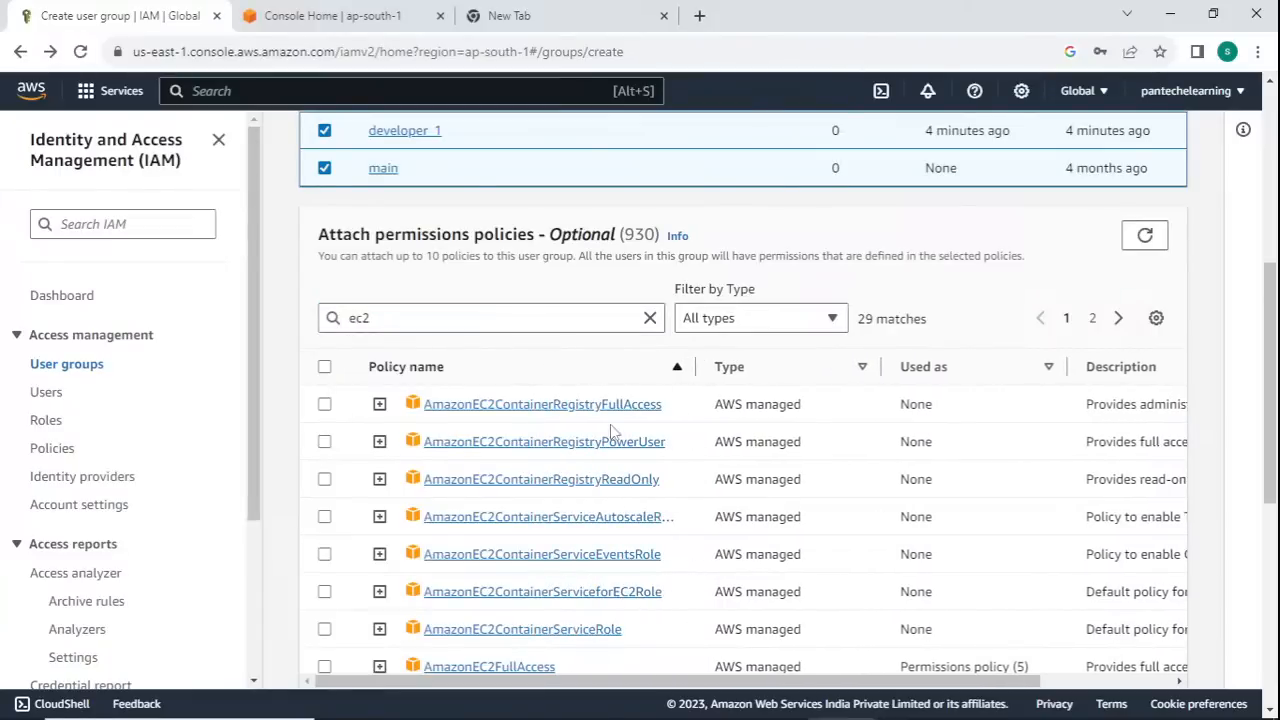
click(325, 404)
scroll(600, 420, down, 5)
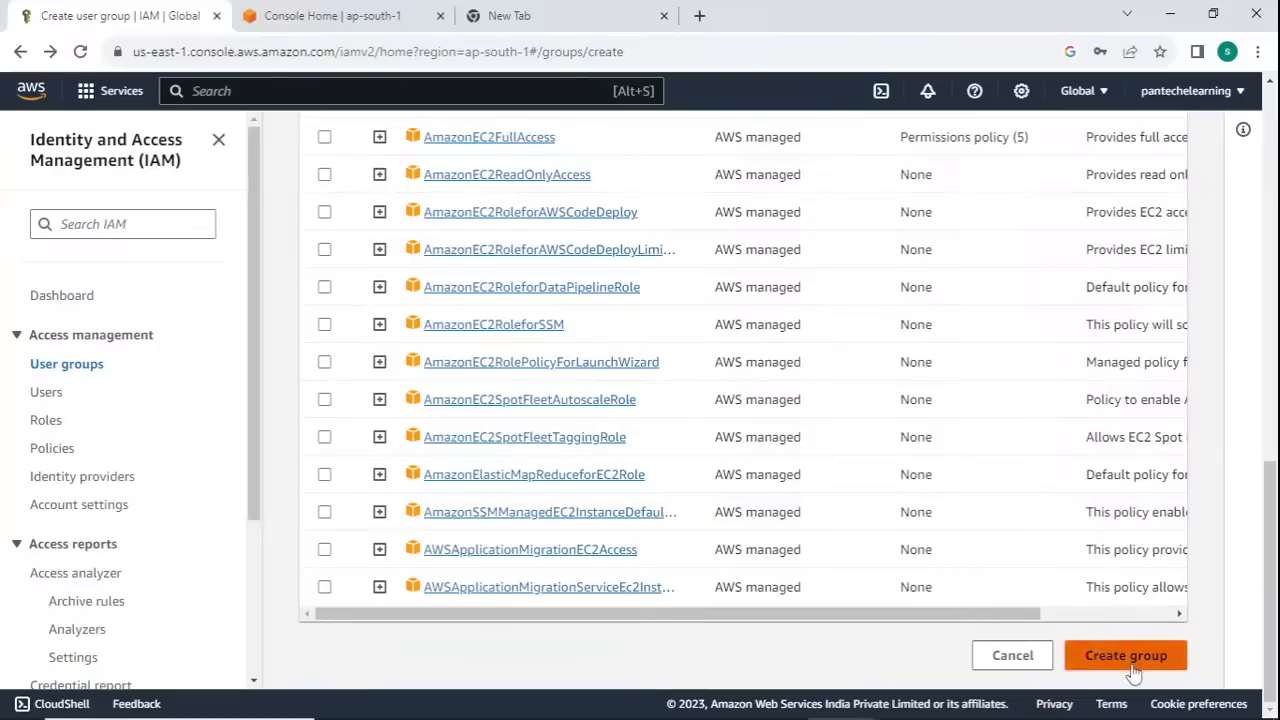
click(1130, 668)
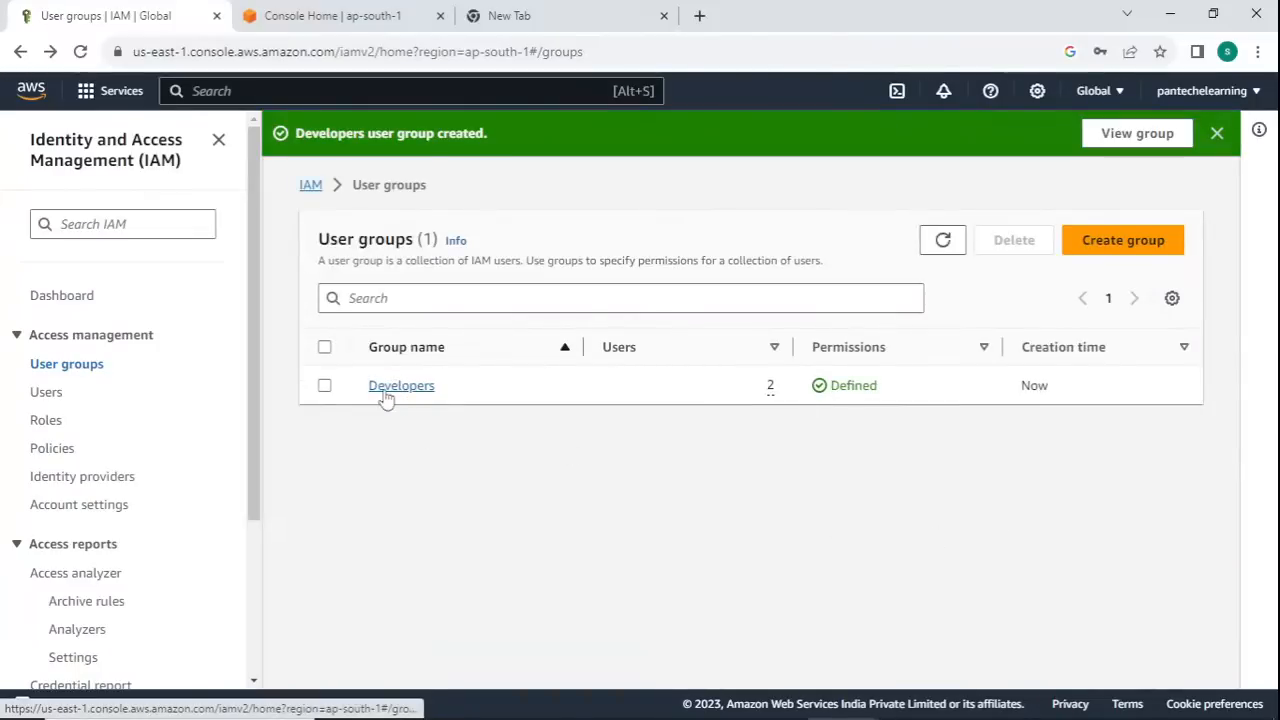
- Open the Developers group and review its users and attached permissions policies
click(386, 386)
scroll(428, 352, down, 1)
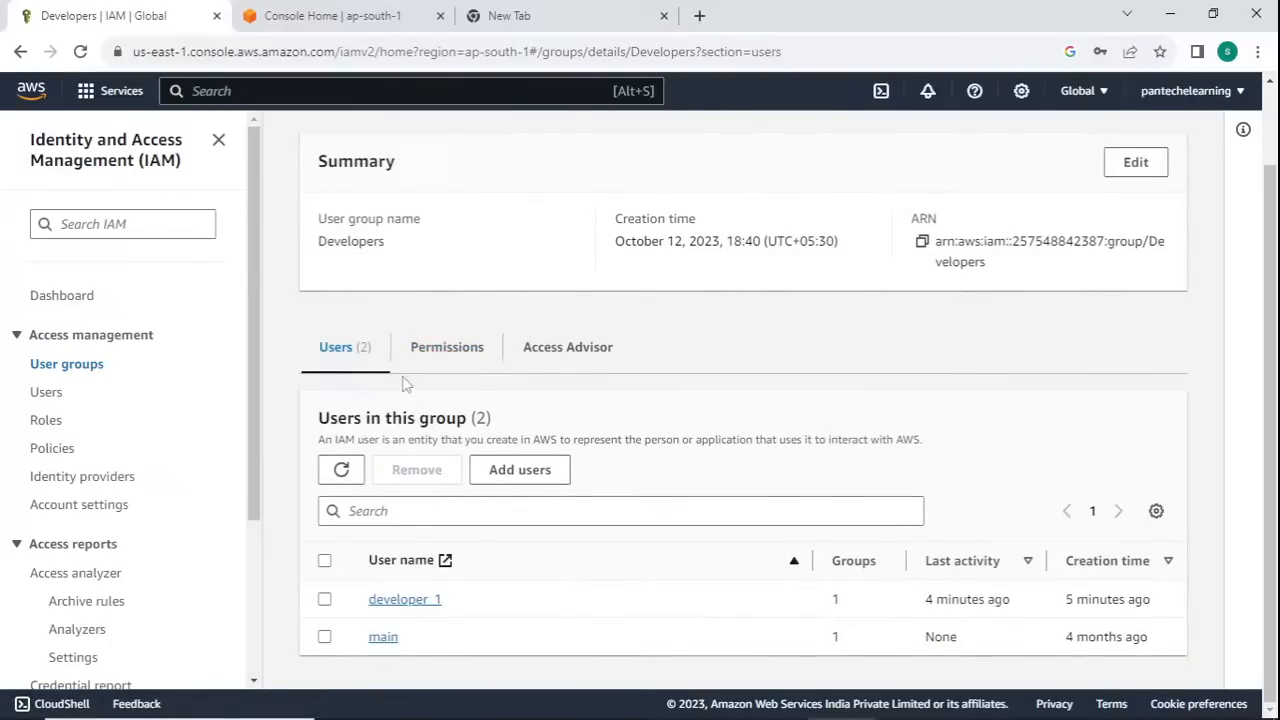
click(443, 366)
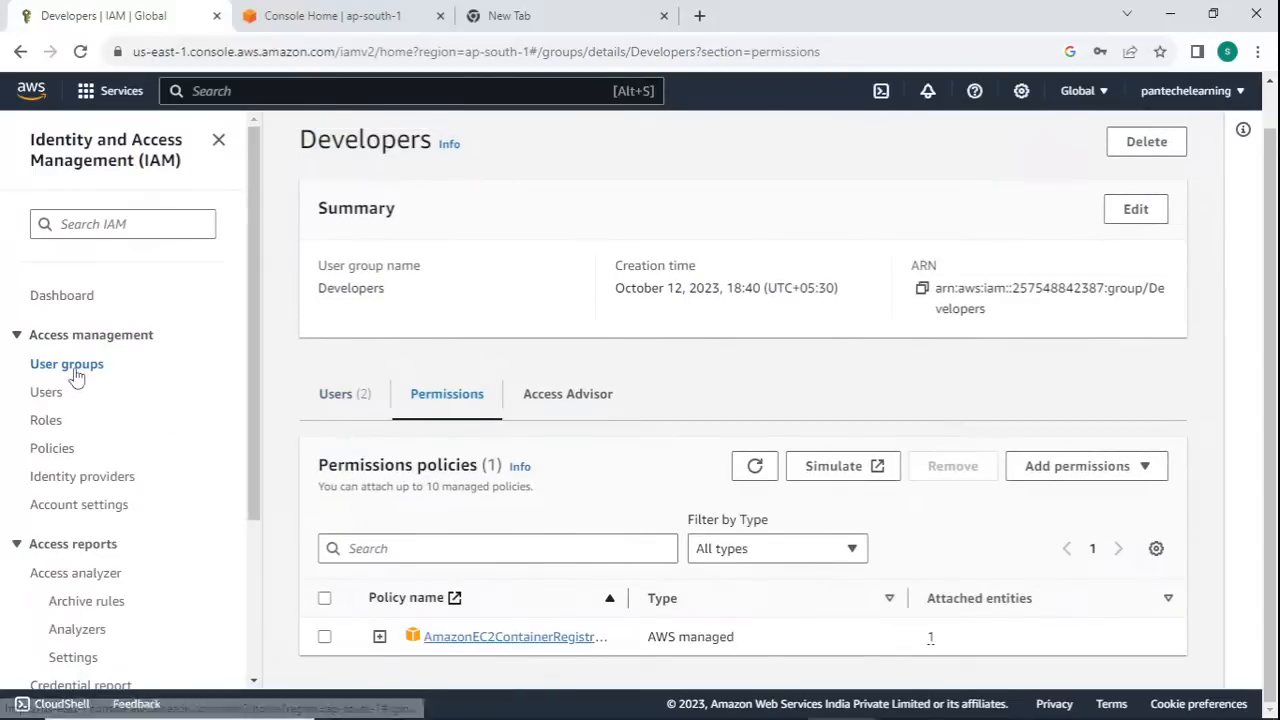
- Filter the IAM policies by ec2 and open the AmazonEC2FullAccess policy
click(46, 421)
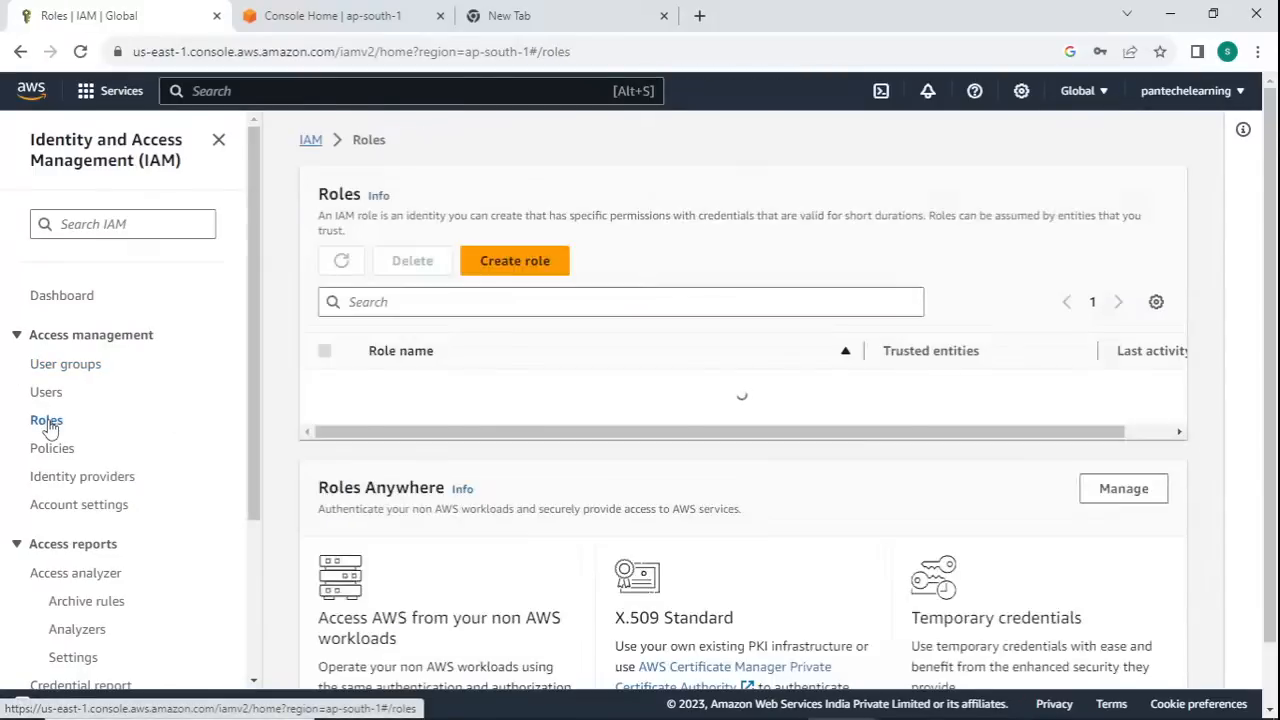
click(36, 451)
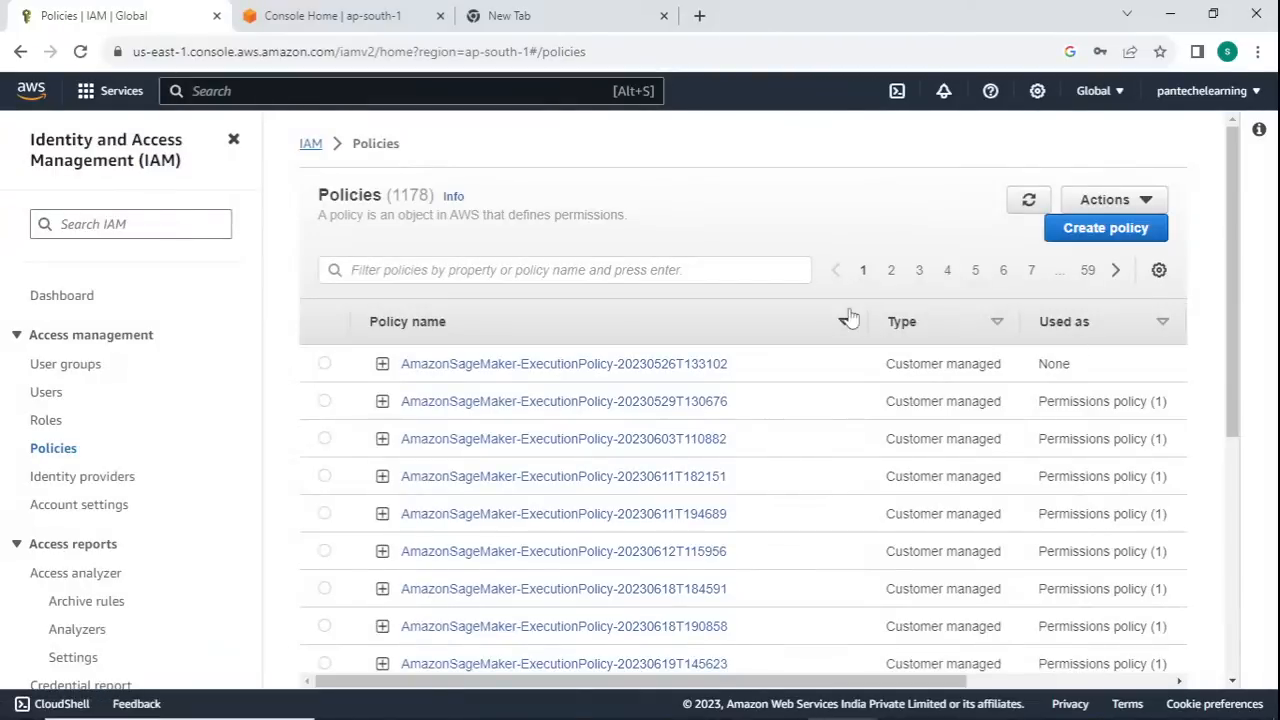
click(404, 265)
text(ec2)
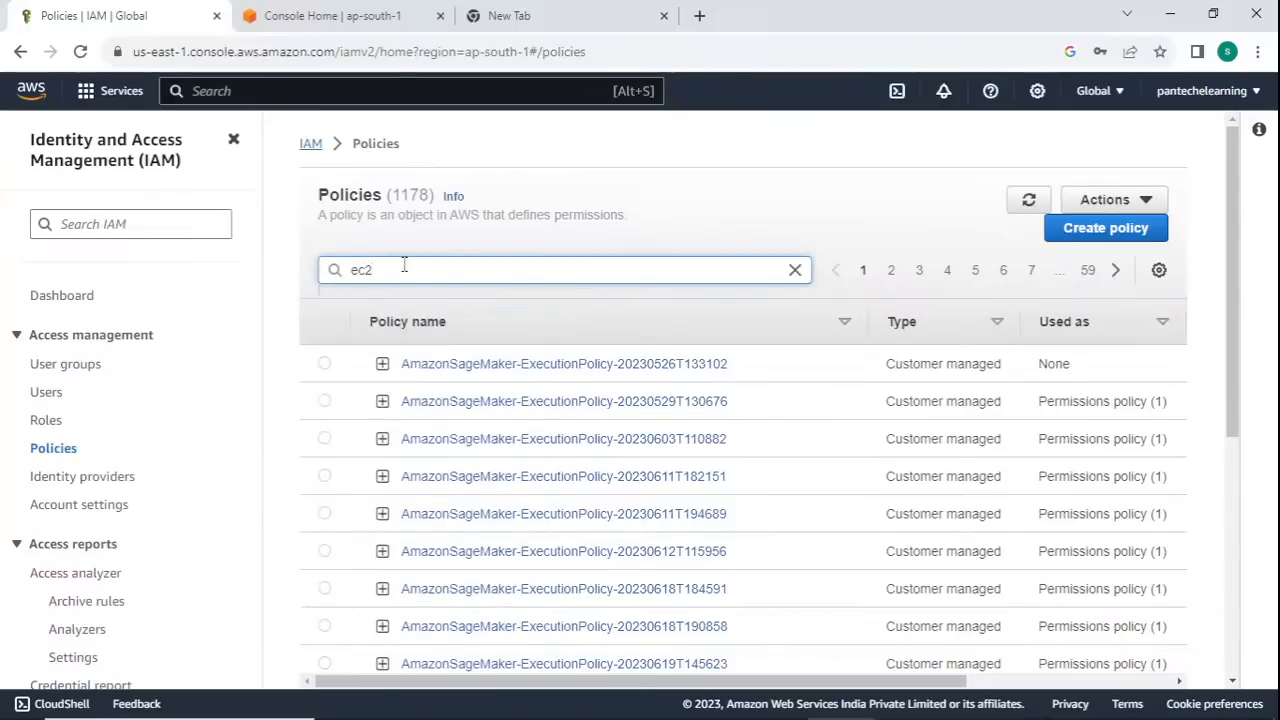
key(Return)
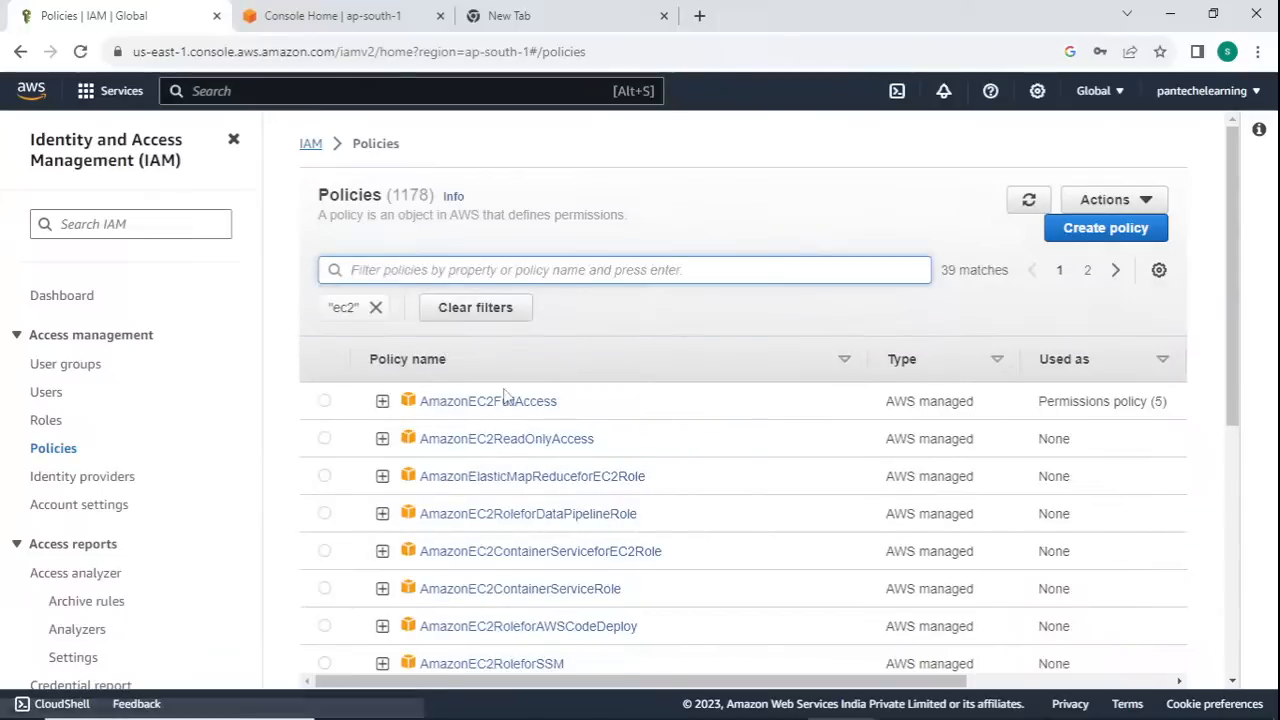
click(505, 403)
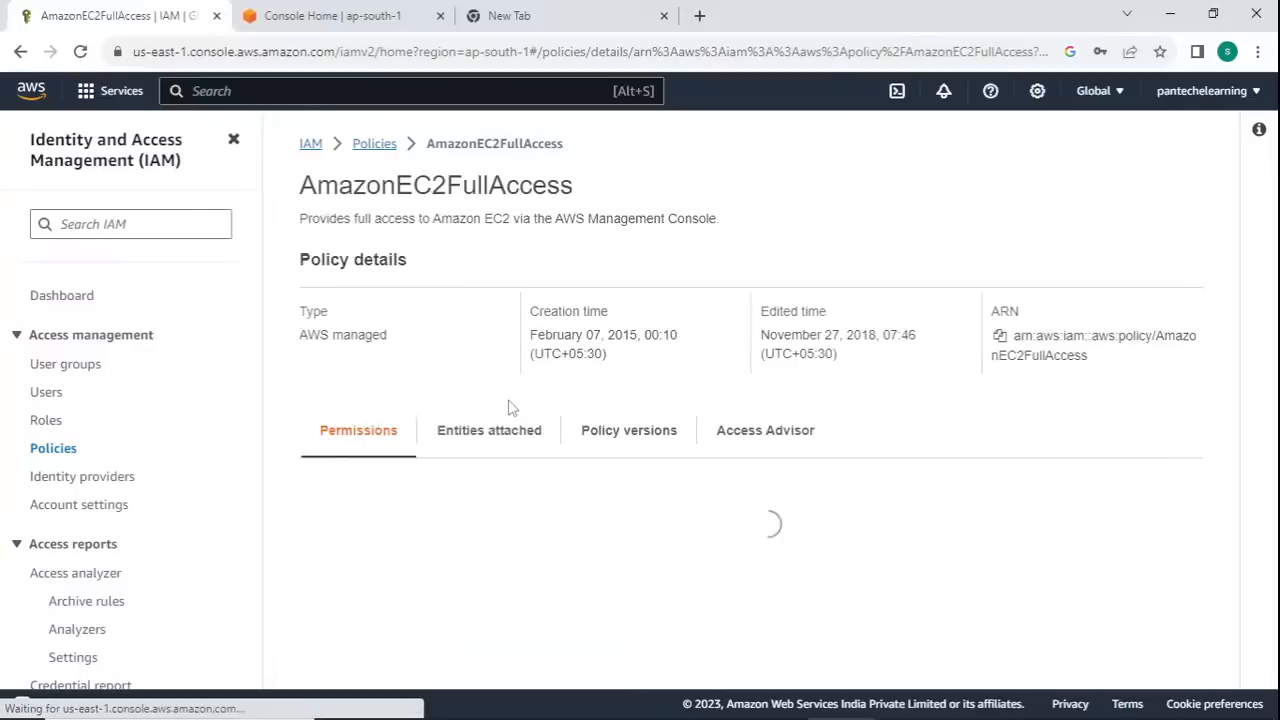
- Examine the AmazonEC2FullAccess policy's permissions in the service summary and in the JSON document
scroll(663, 463, down, 1)
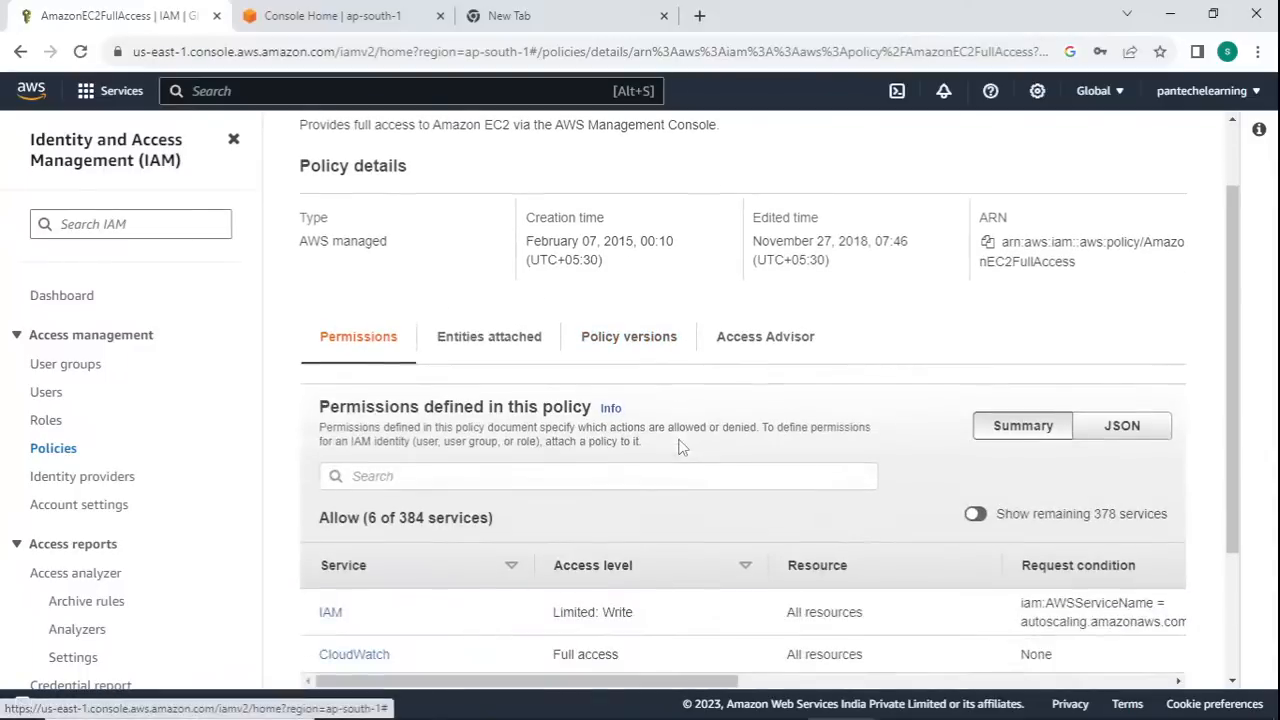
scroll(660, 460, down, 2)
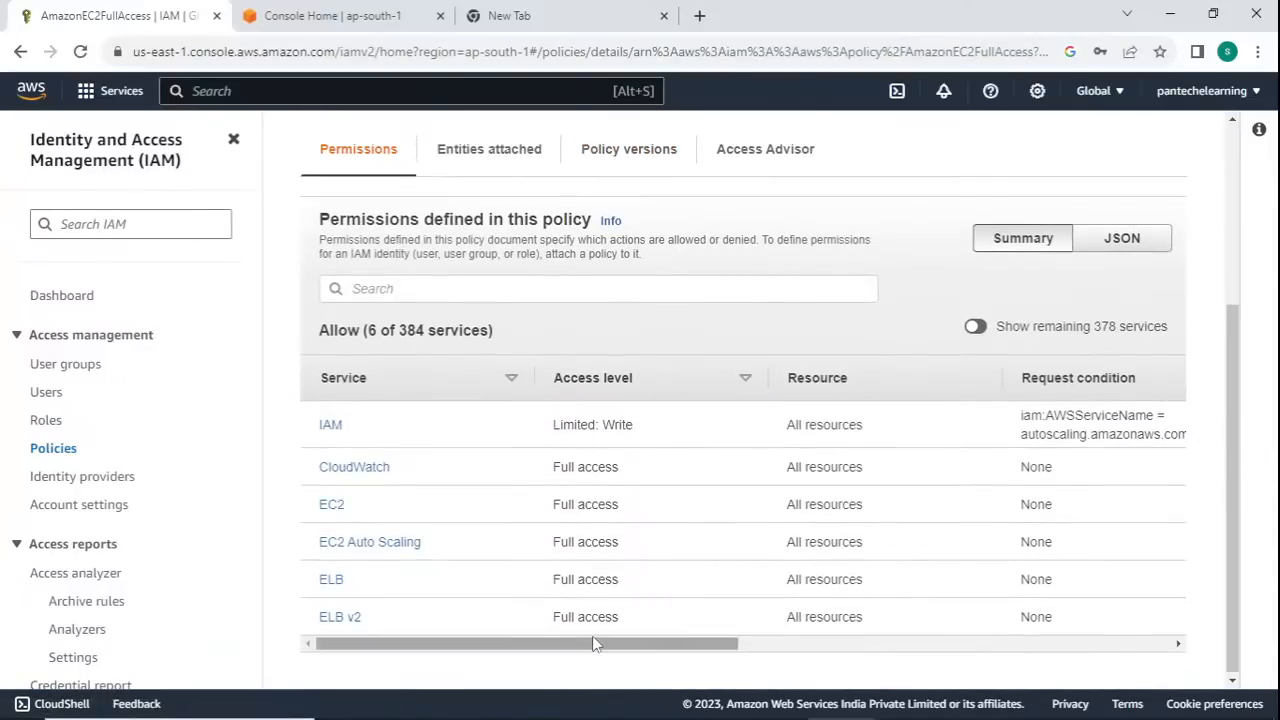
drag(597, 644, 508, 610)
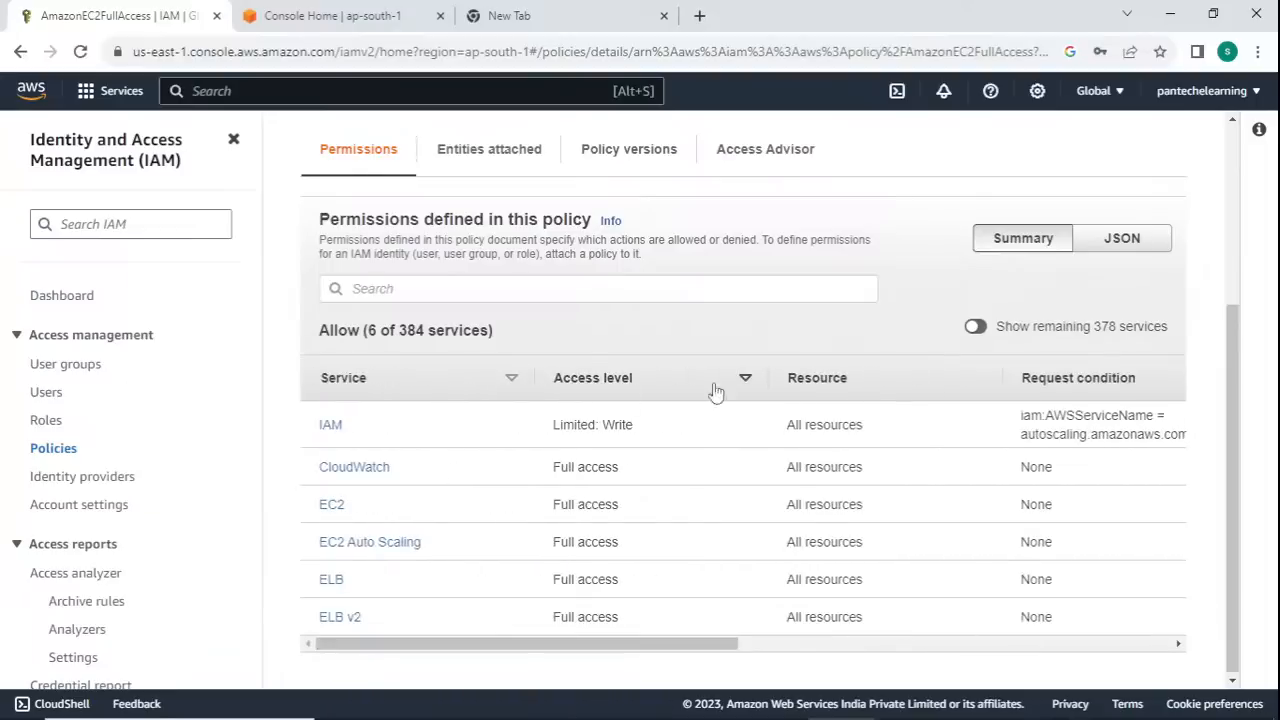
click(1118, 240)
scroll(622, 336, down, 2)
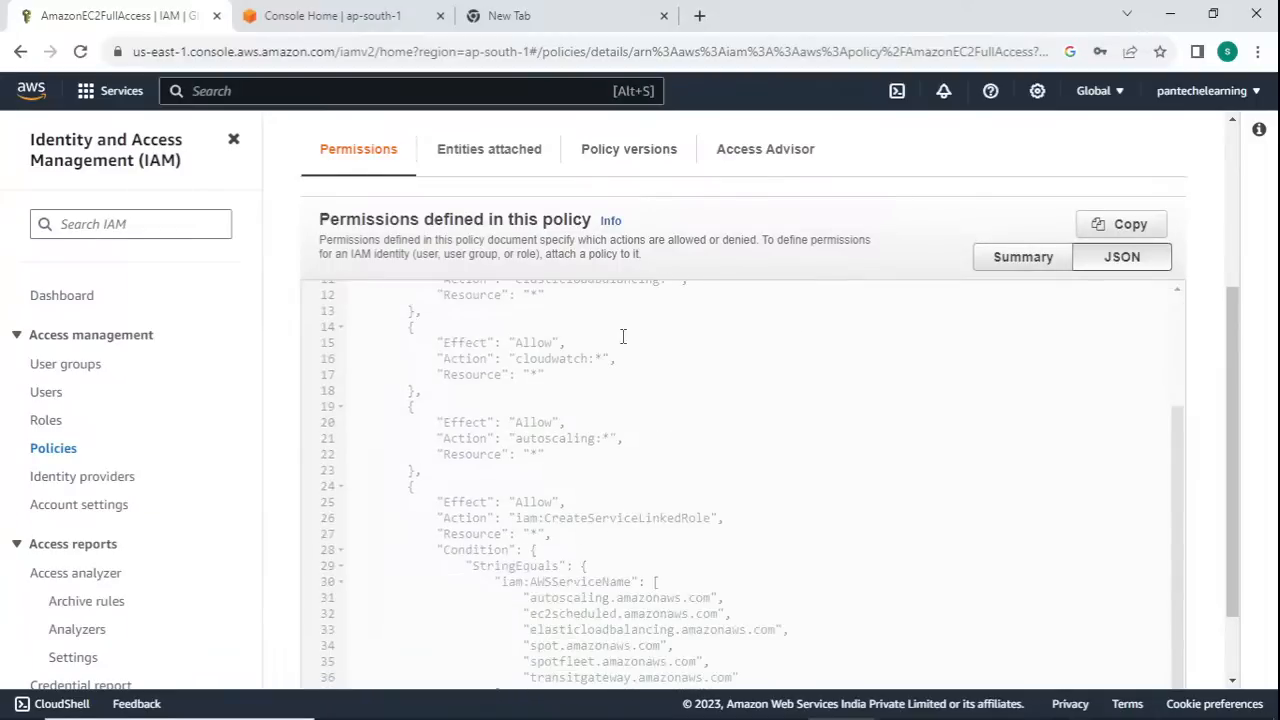
scroll(650, 400, up, 3)
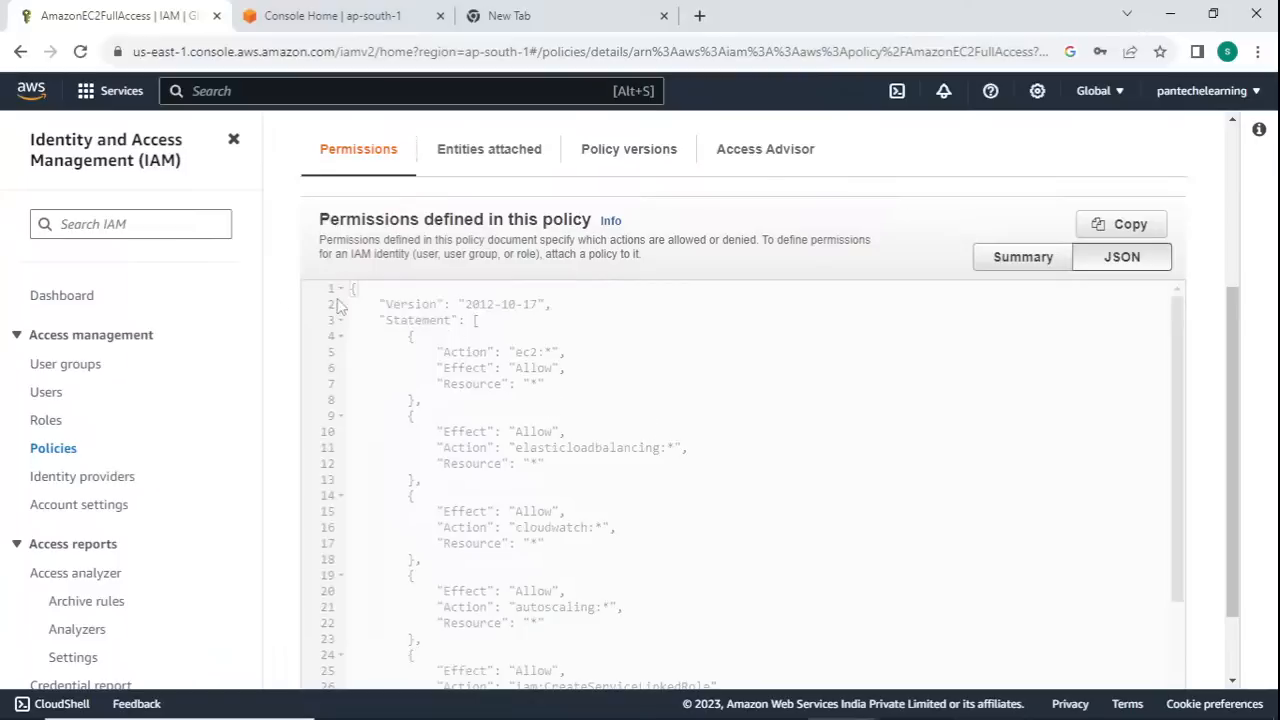
scroll(600, 430, down, 5)
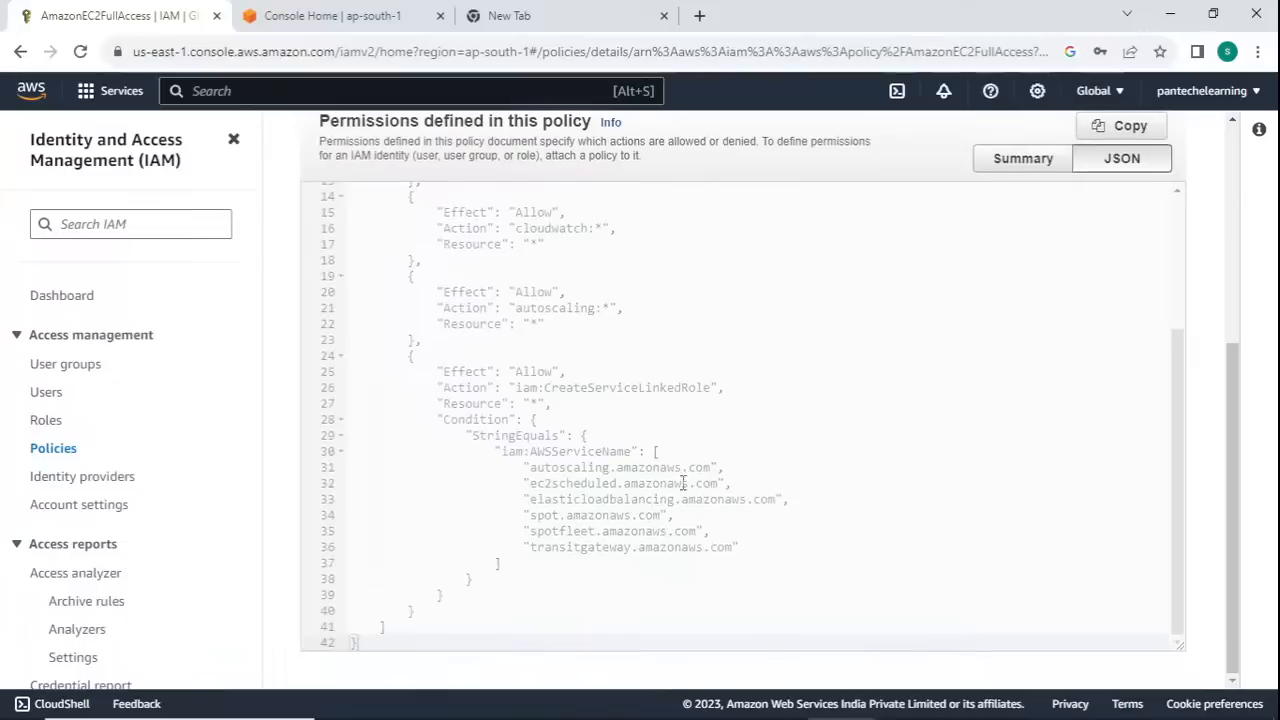
scroll(700, 420, up, 10)
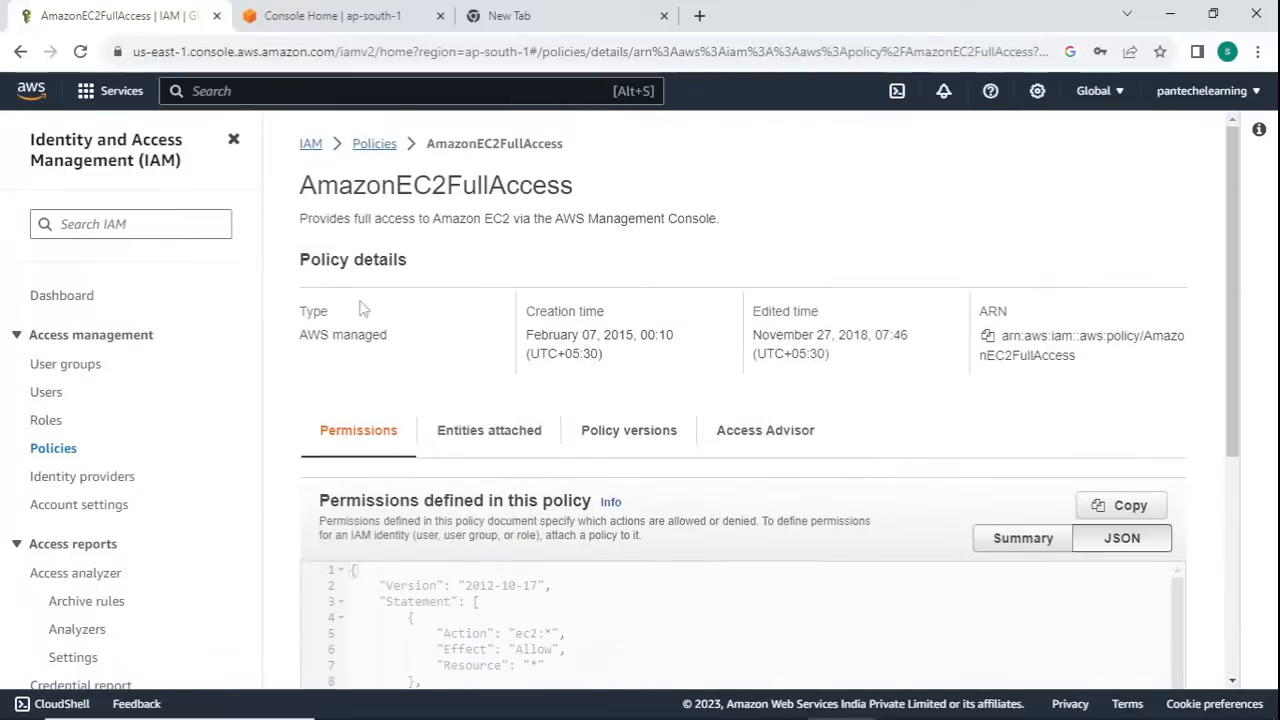
- Open the list of IAM roles and switch to the AWS MC DAY 2 presentation in Google Chrome
click(47, 423)
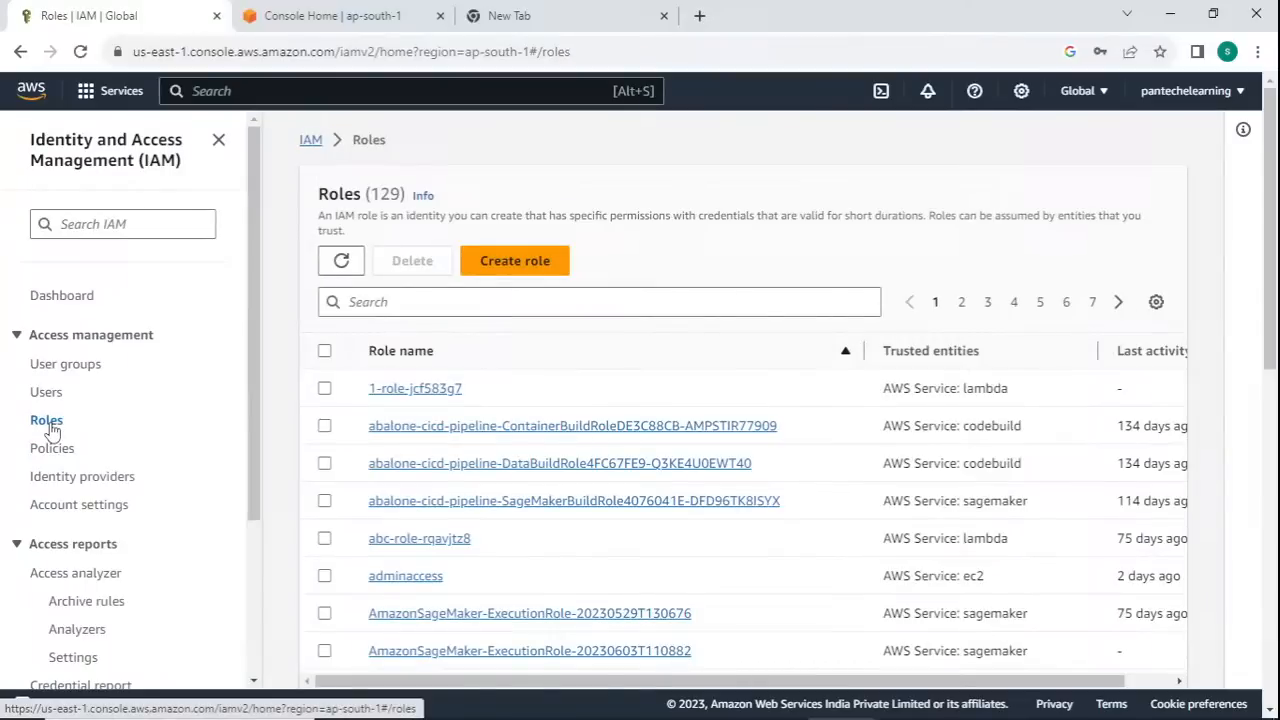
key(super+Tab)
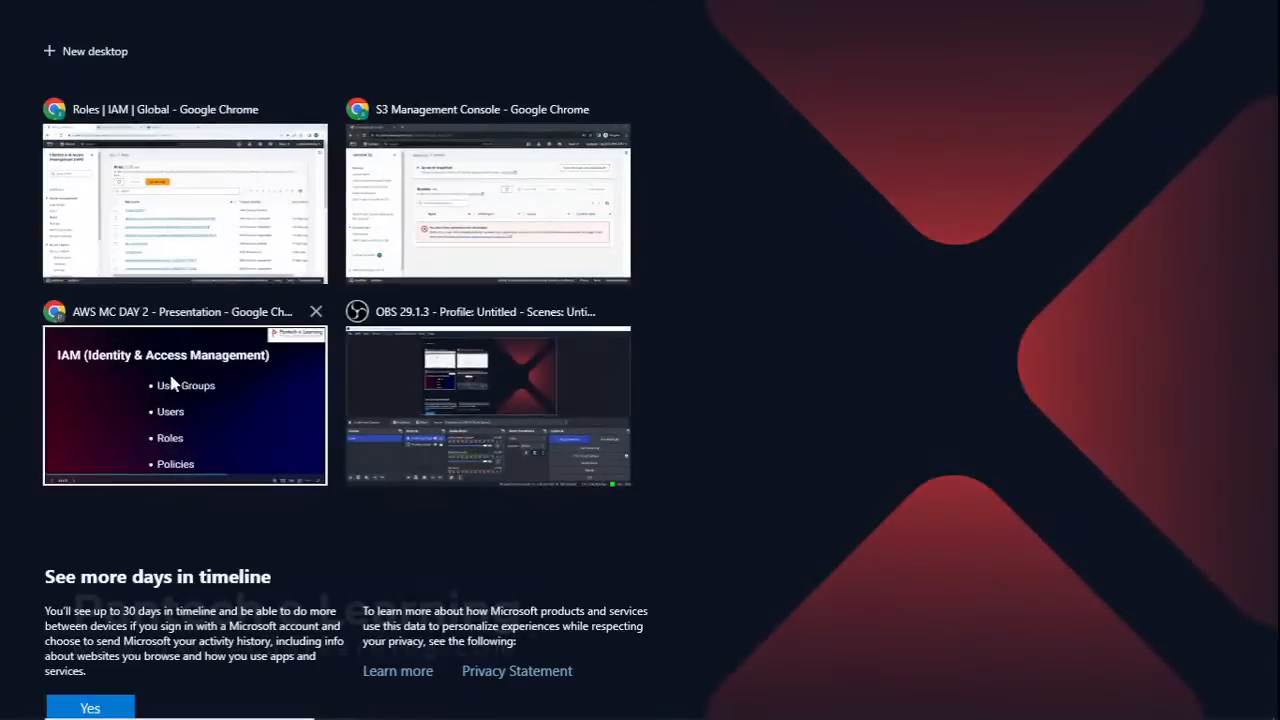
click(166, 373)
click(998, 370)
click(998, 370)
click(998, 370)
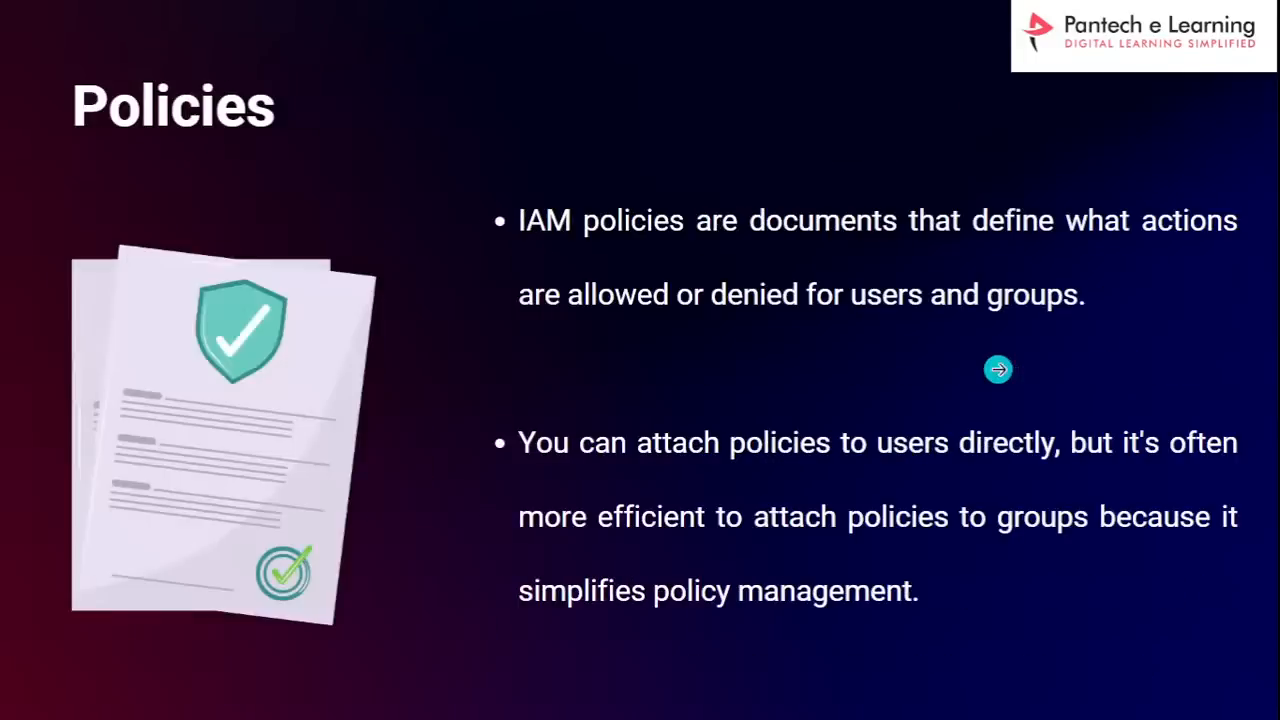
click(998, 370)
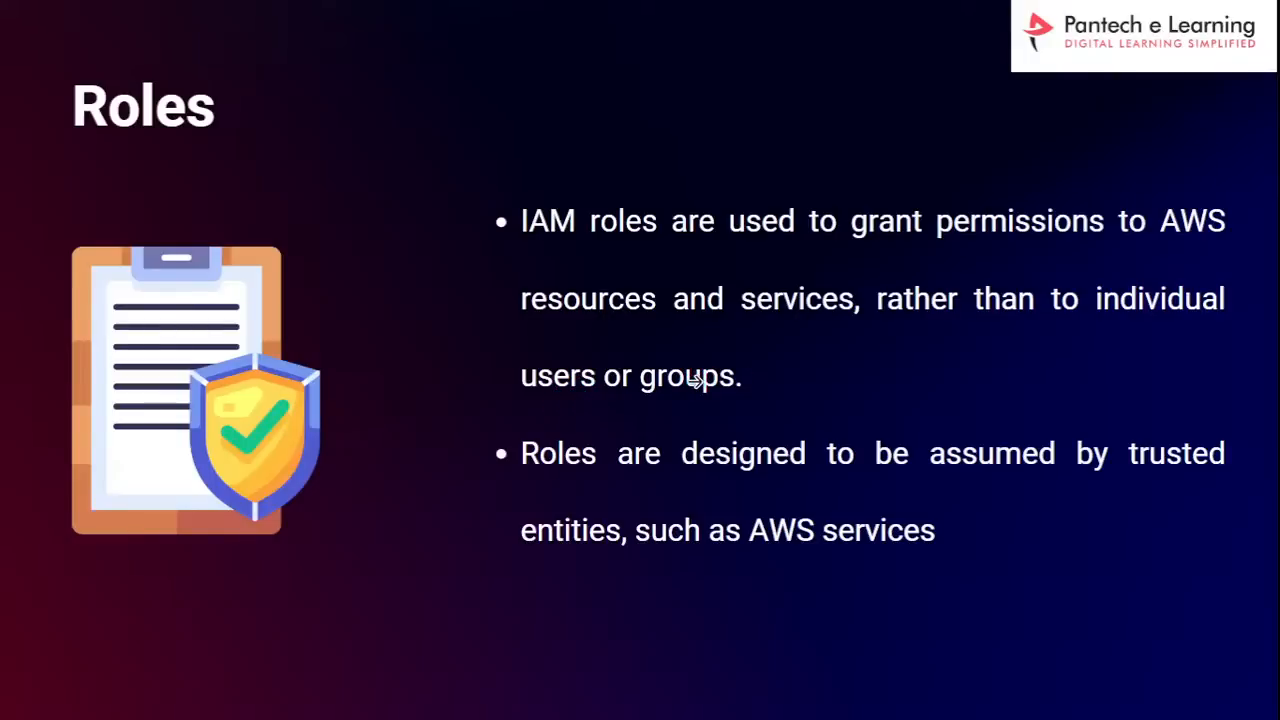
click(79, 447)
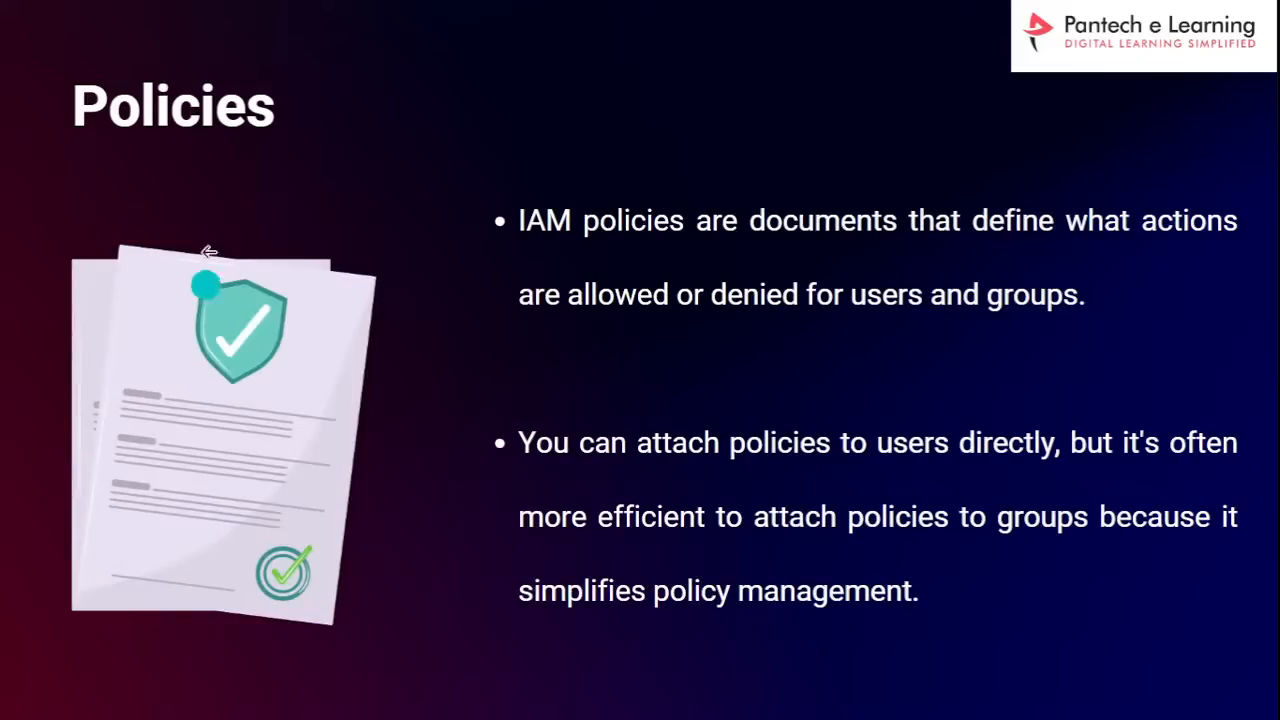
click(75, 416)
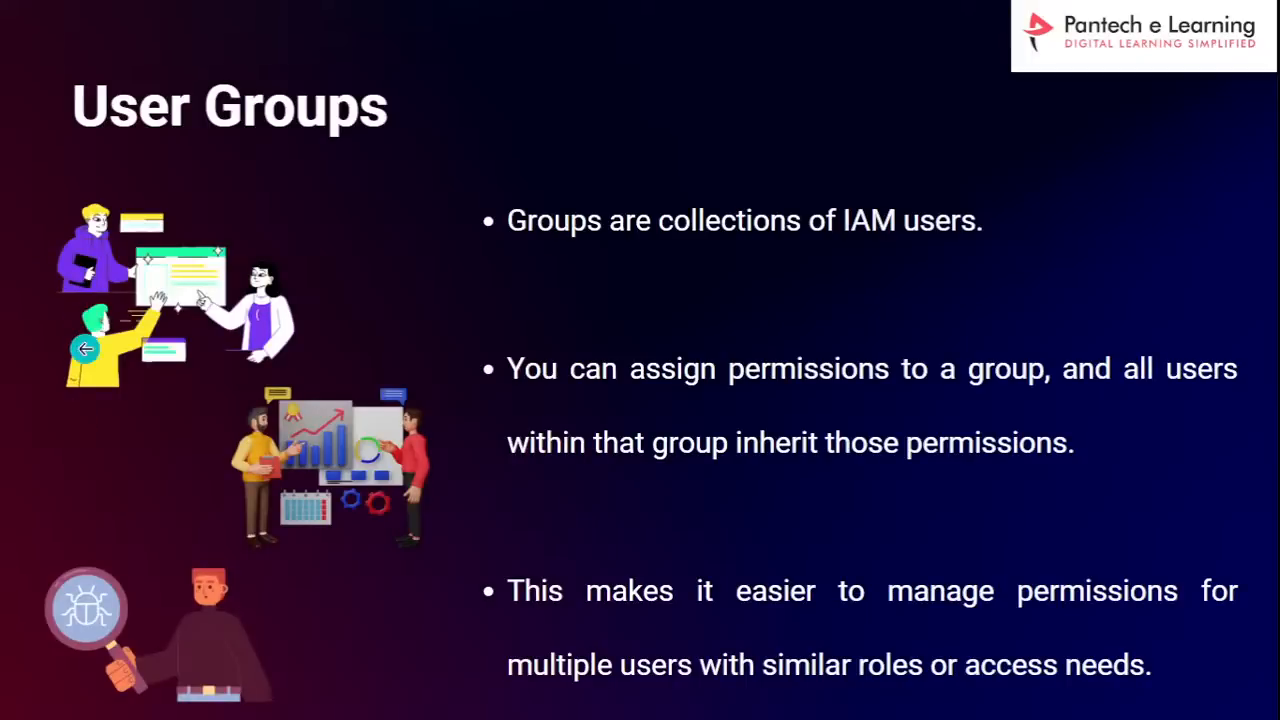
click(85, 348)
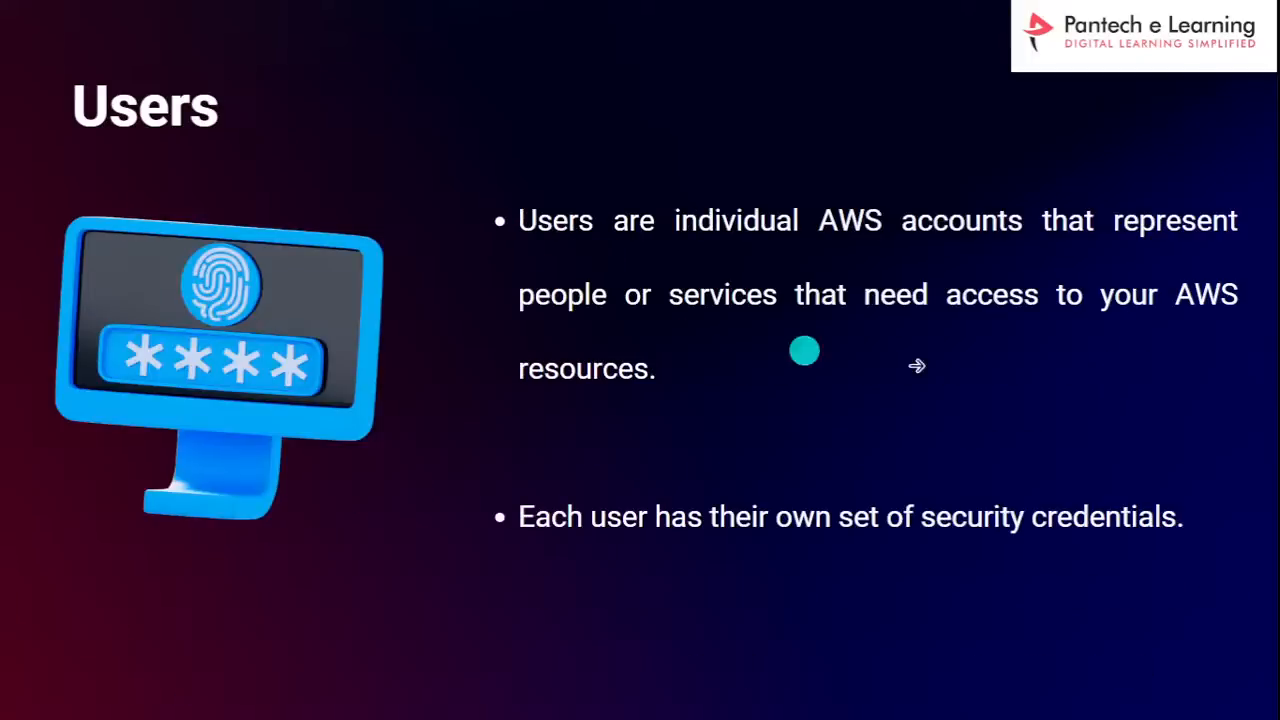
click(937, 366)
click(938, 366)
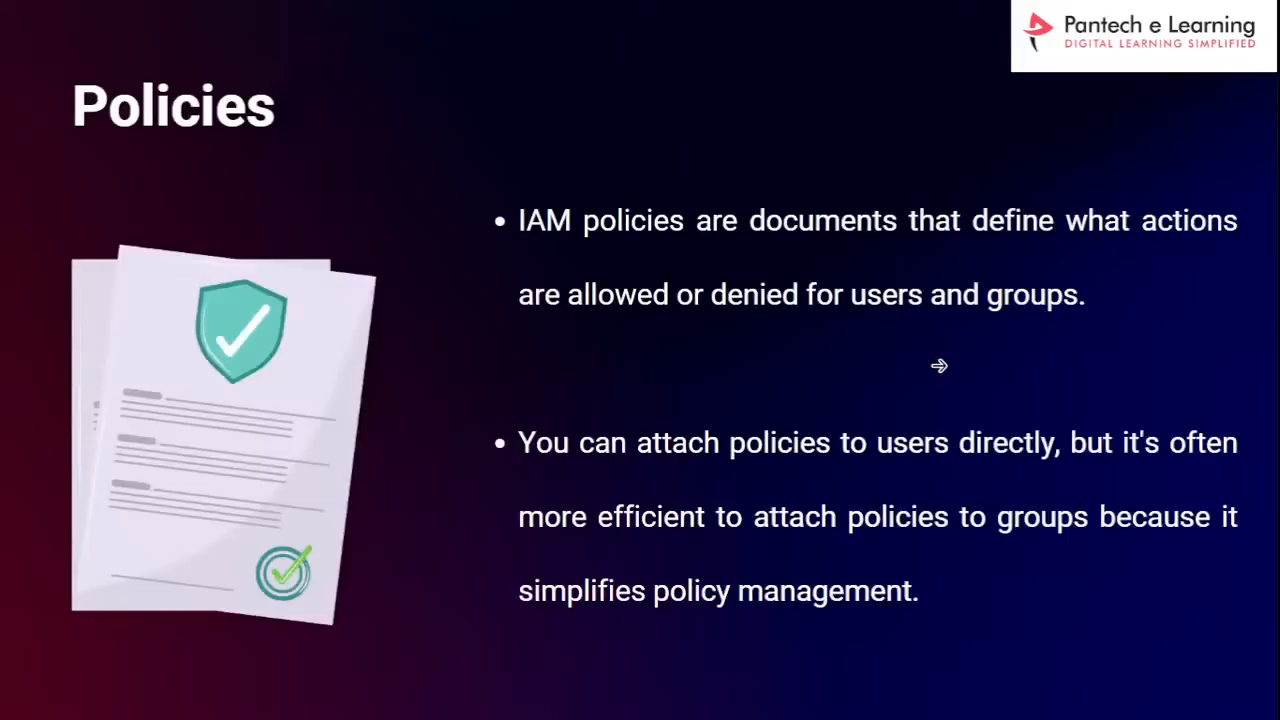